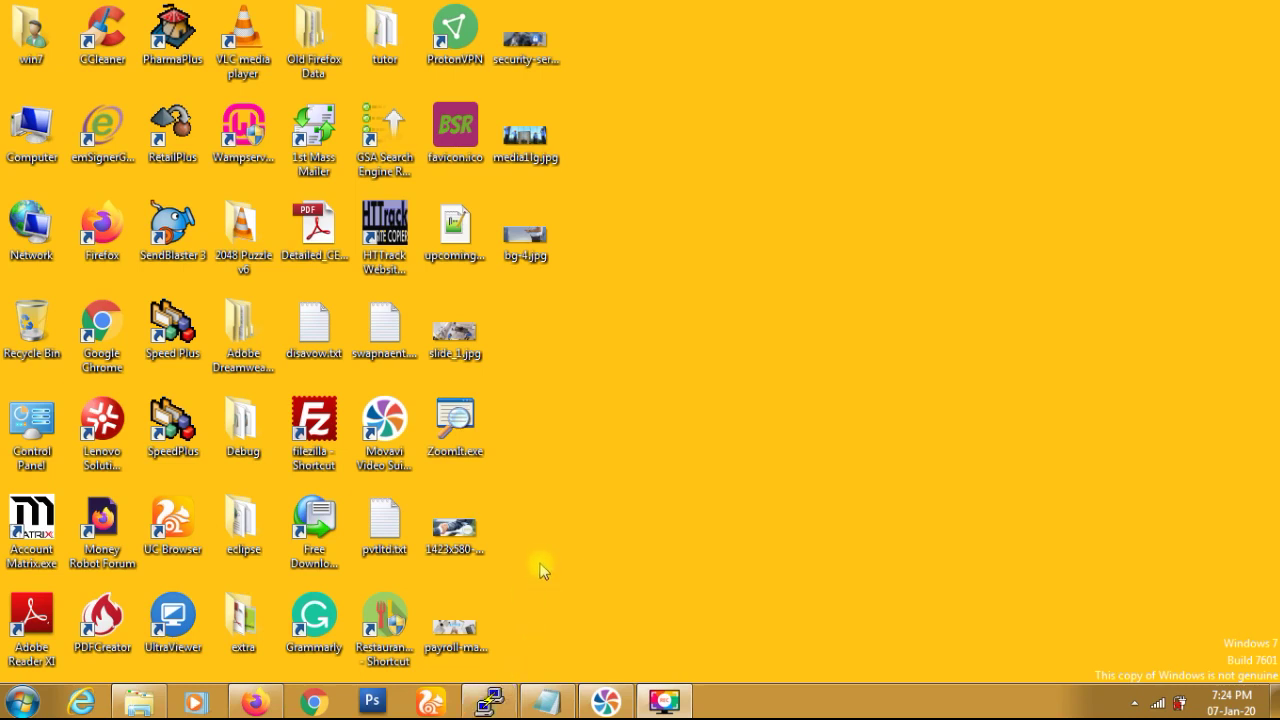
# - Bring the root SSH terminal session on the Contabo server back into view
pyautogui.click(489, 701)
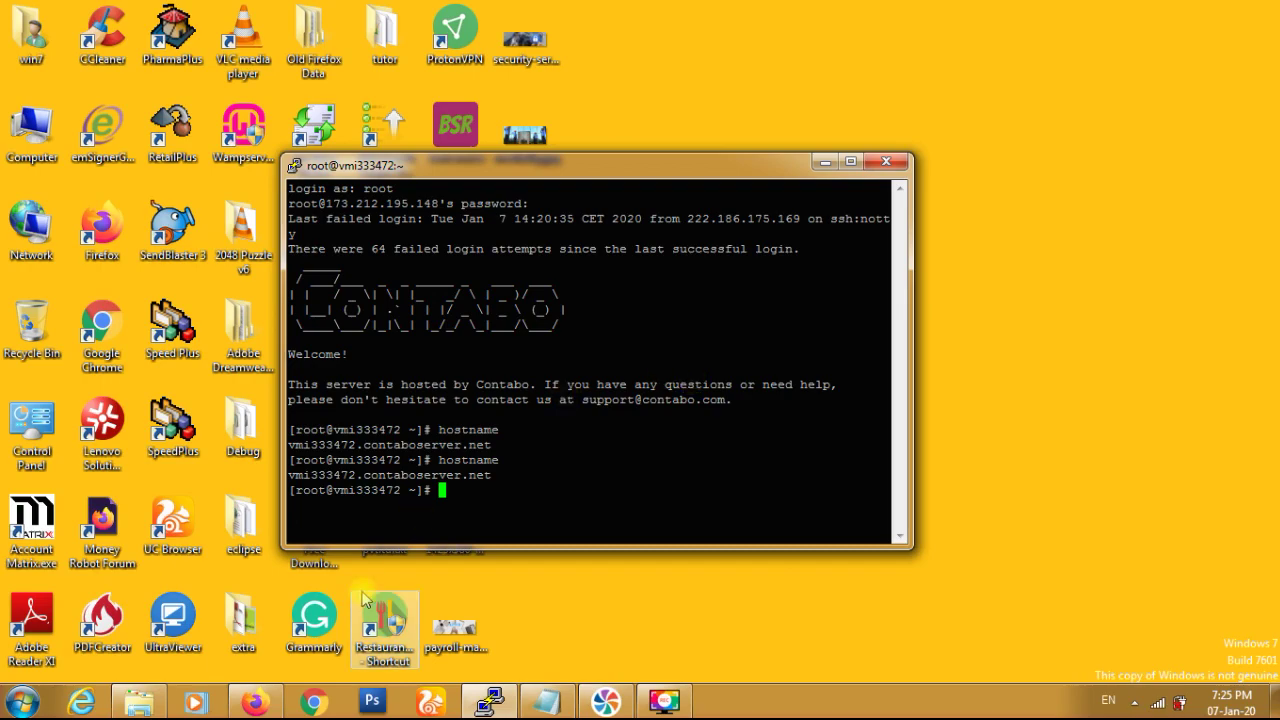
# - Launch putty.exe from the E:\Software folder, allowing the unverified program to run
pyautogui.click(140, 702)
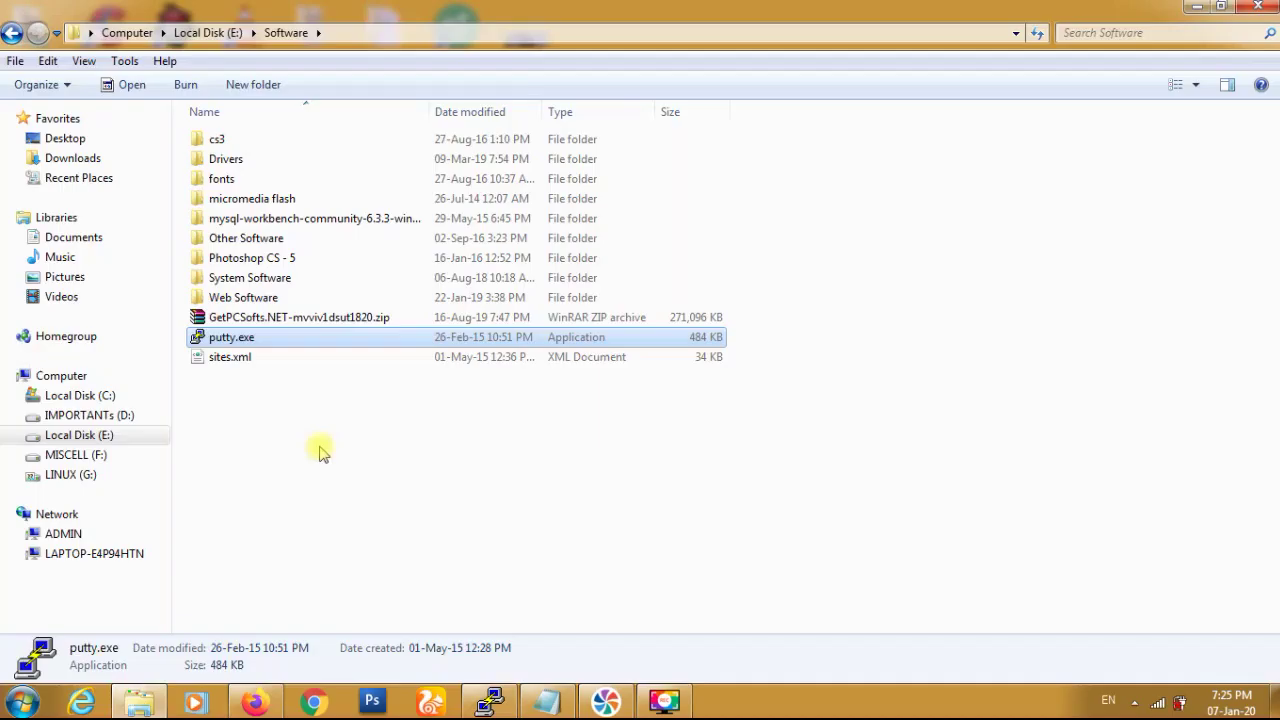
pyautogui.doubleClick(302, 342)
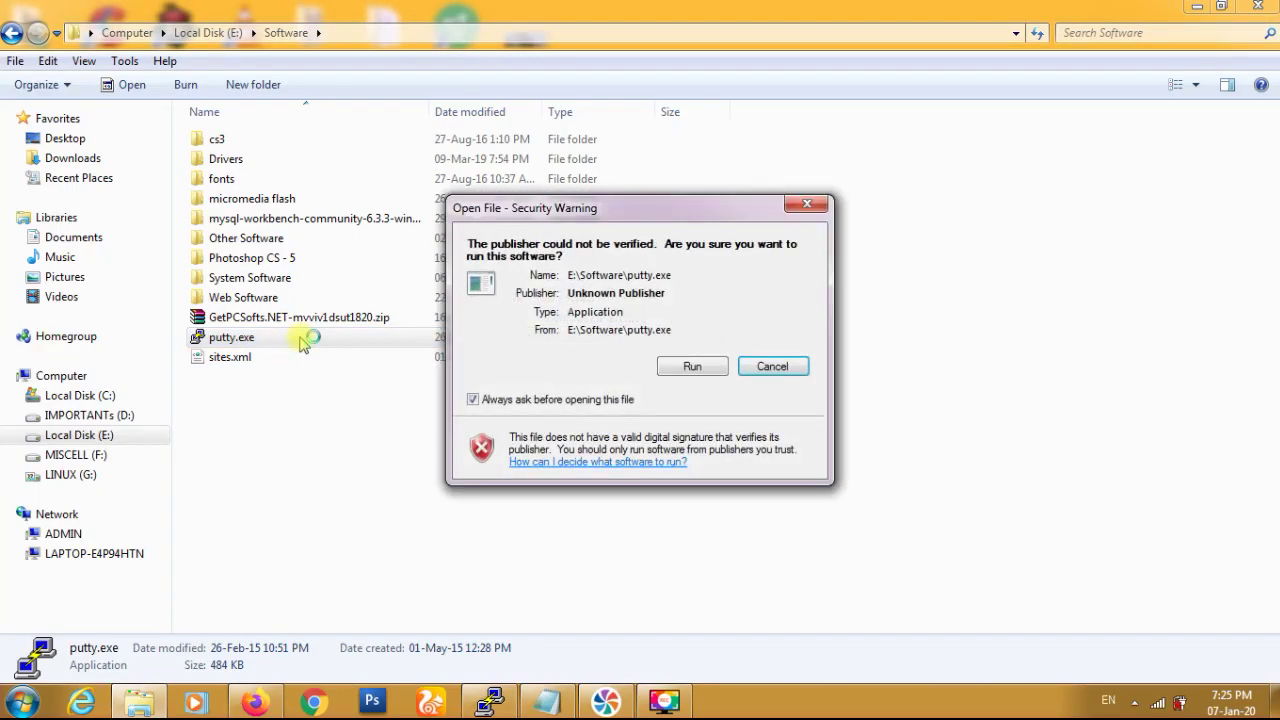
pyautogui.click(679, 372)
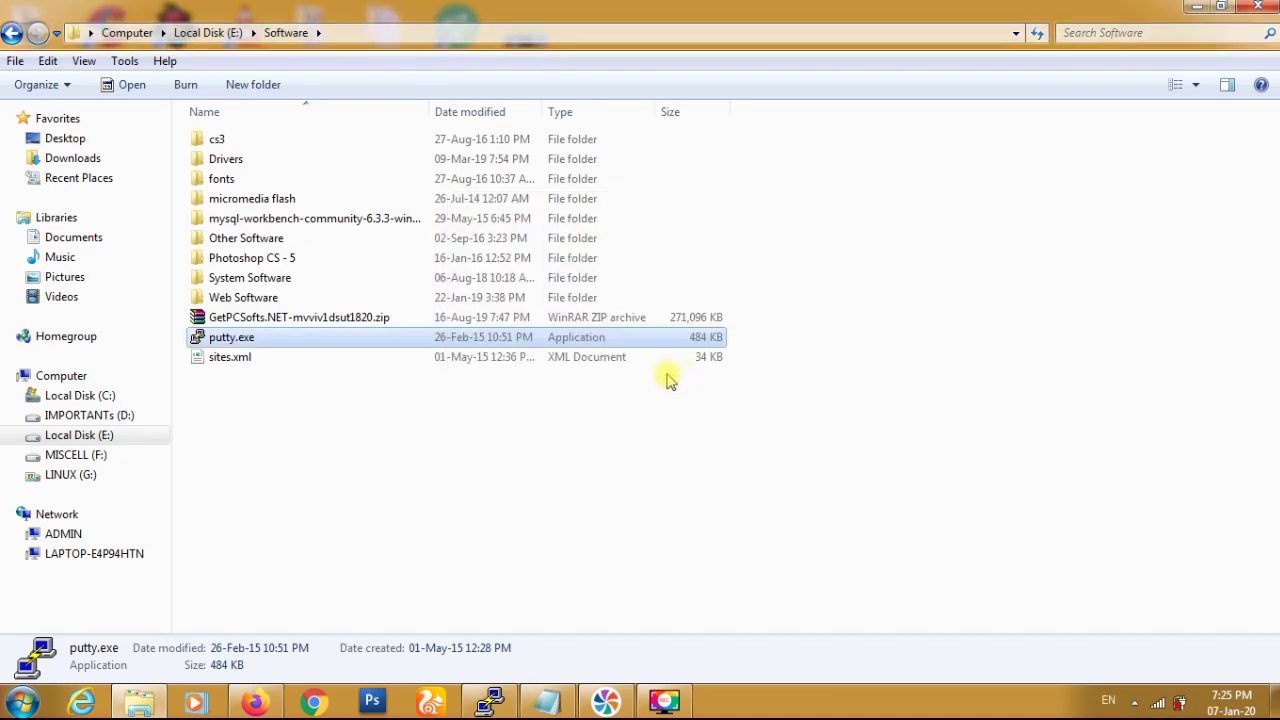
# - Close PuTTY Configuration without connecting, hide Explorer, and bring the Firefox mail window forward
pyautogui.click(684, 262)
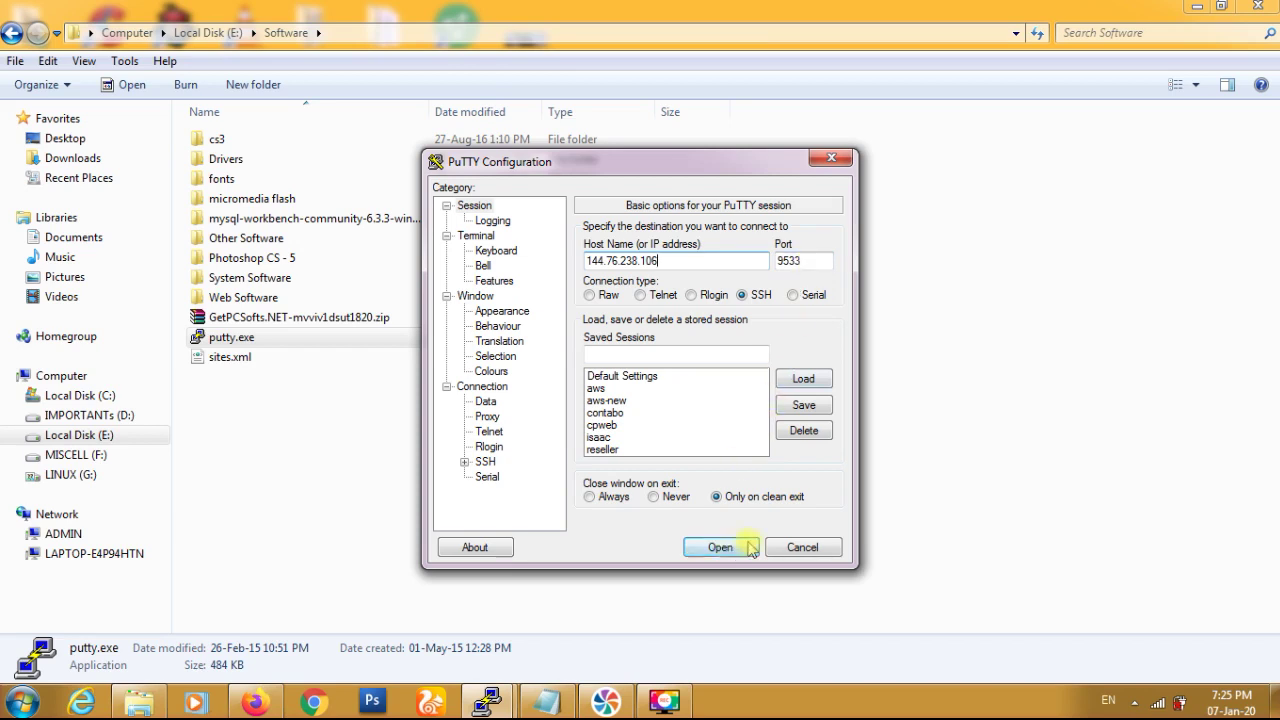
pyautogui.click(802, 548)
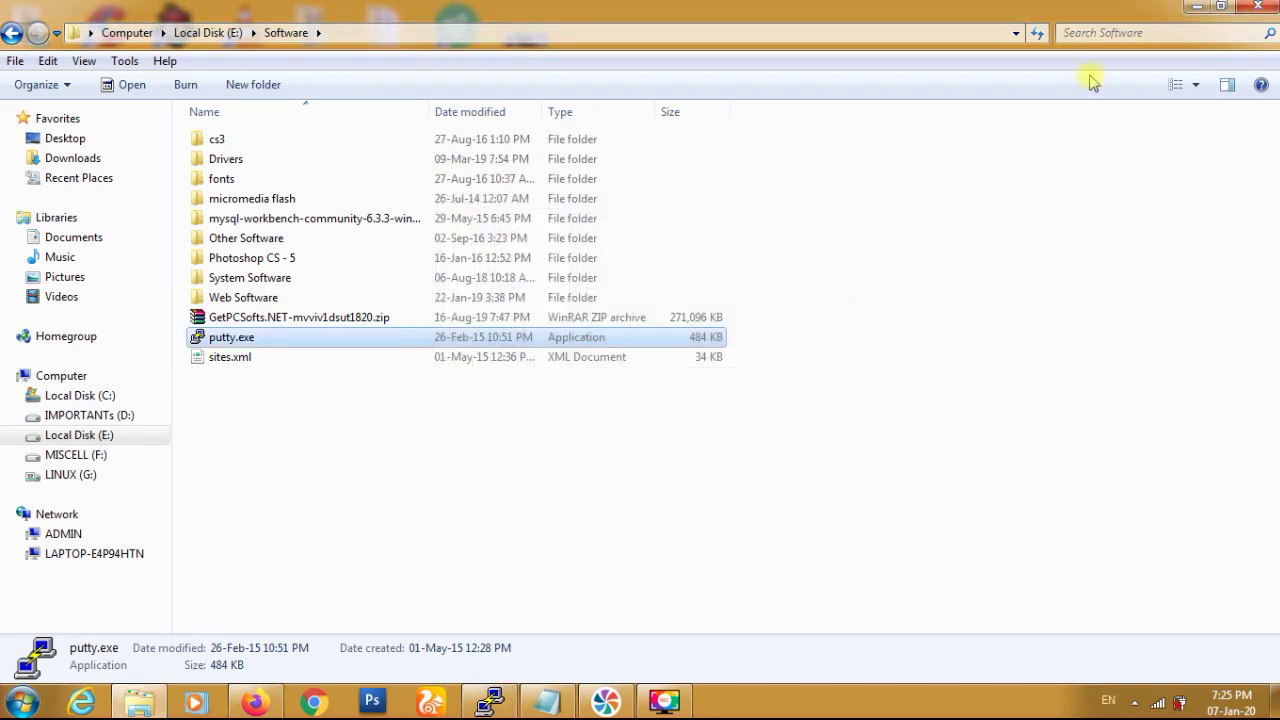
pyautogui.click(1197, 7)
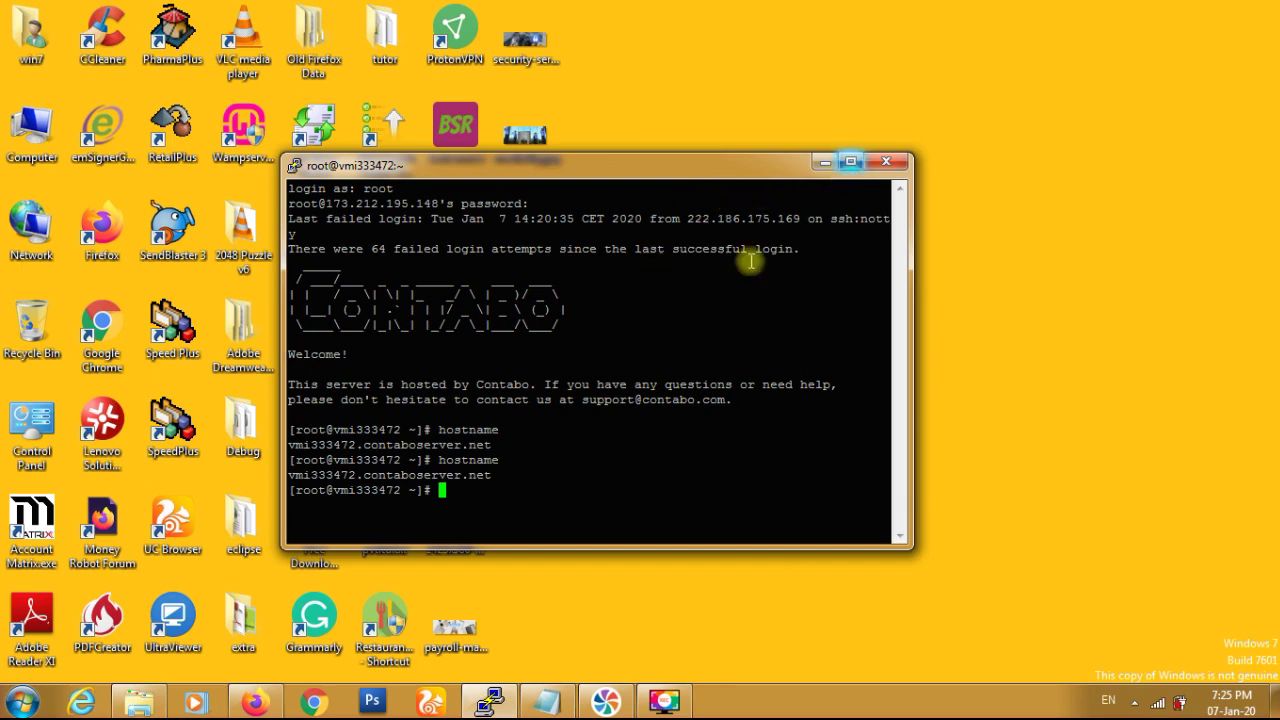
pyautogui.click(267, 705)
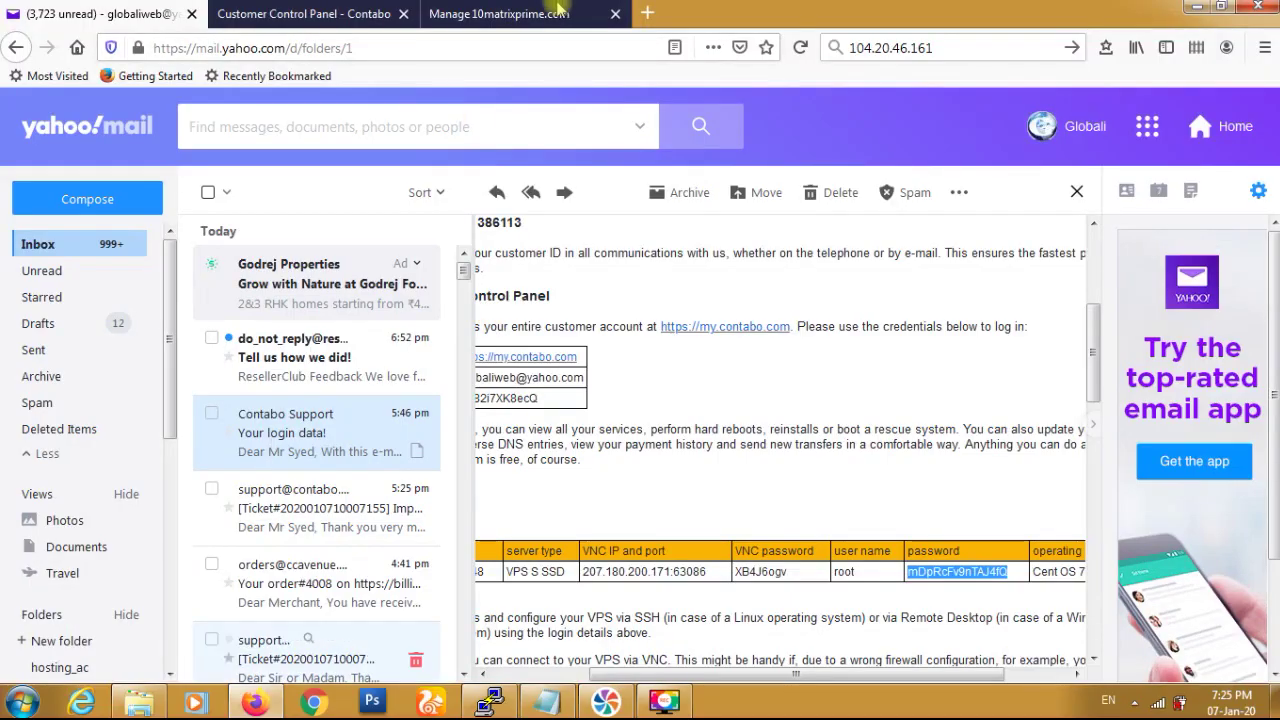
# - Load aapanel.com in a new Firefox tab and go to its script Reference page
pyautogui.click(647, 14)
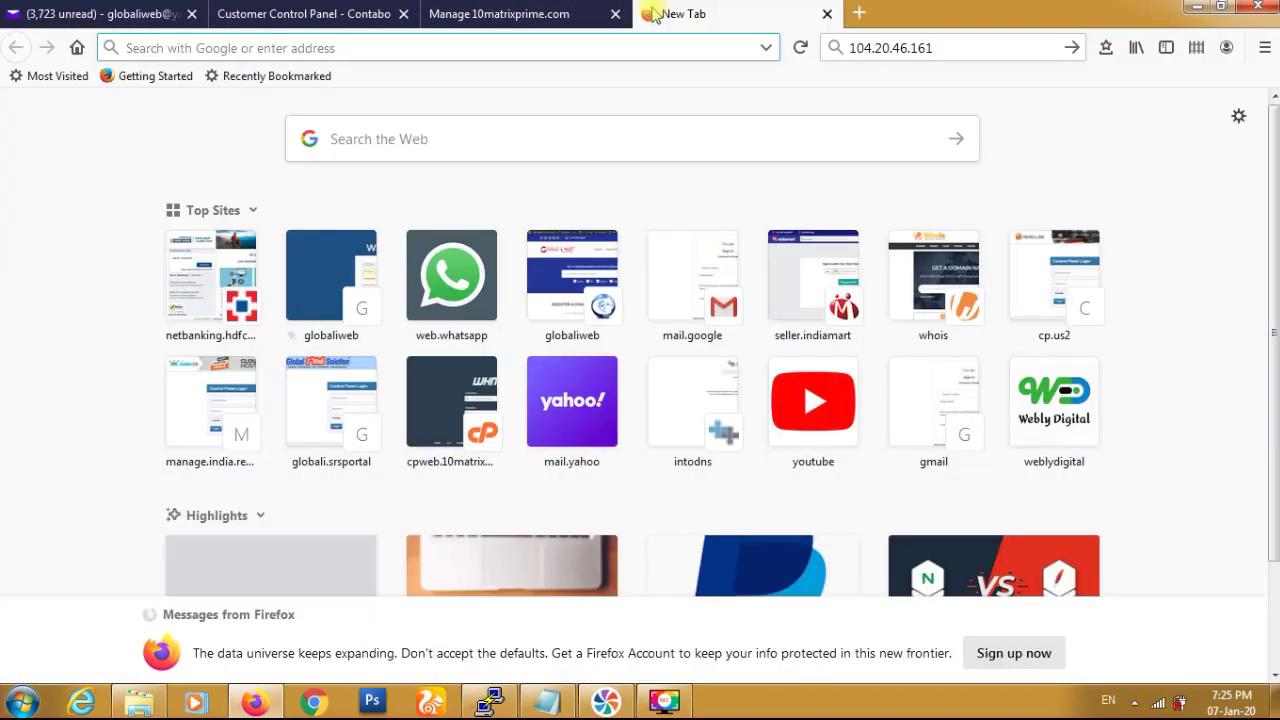
pyautogui.write('aap')
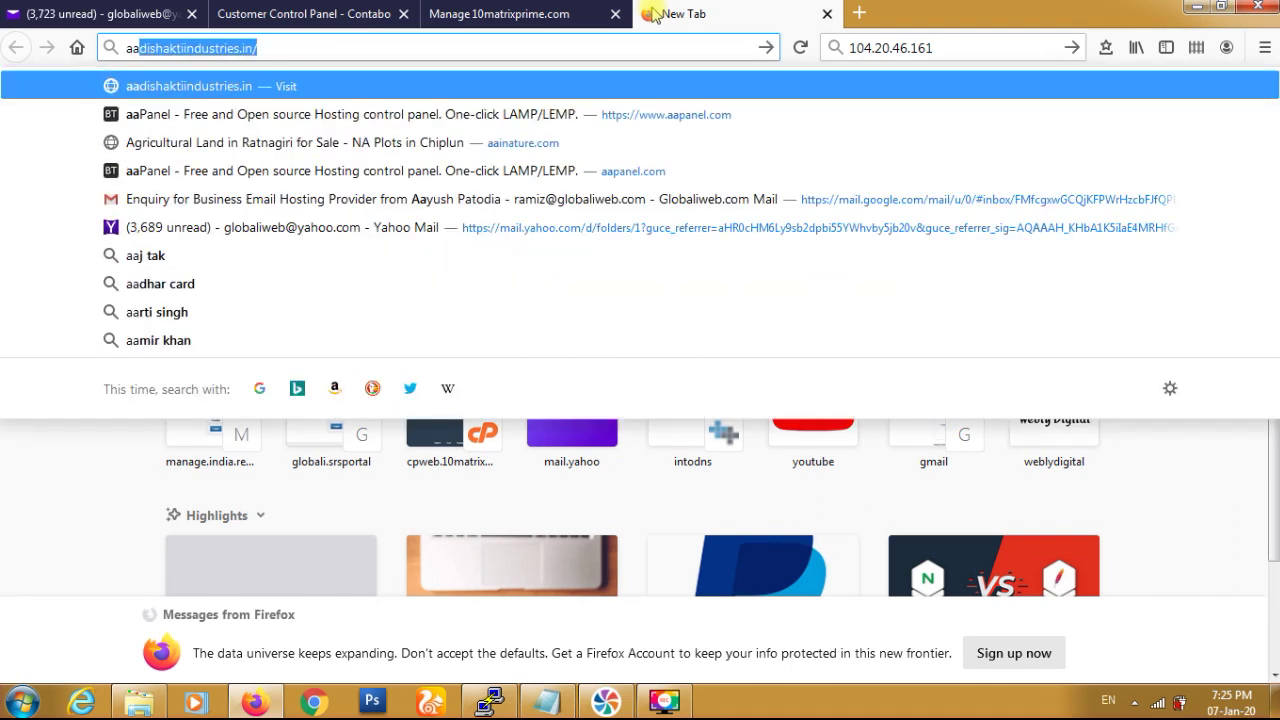
pyautogui.press('BackSpace')
pyautogui.write('an')
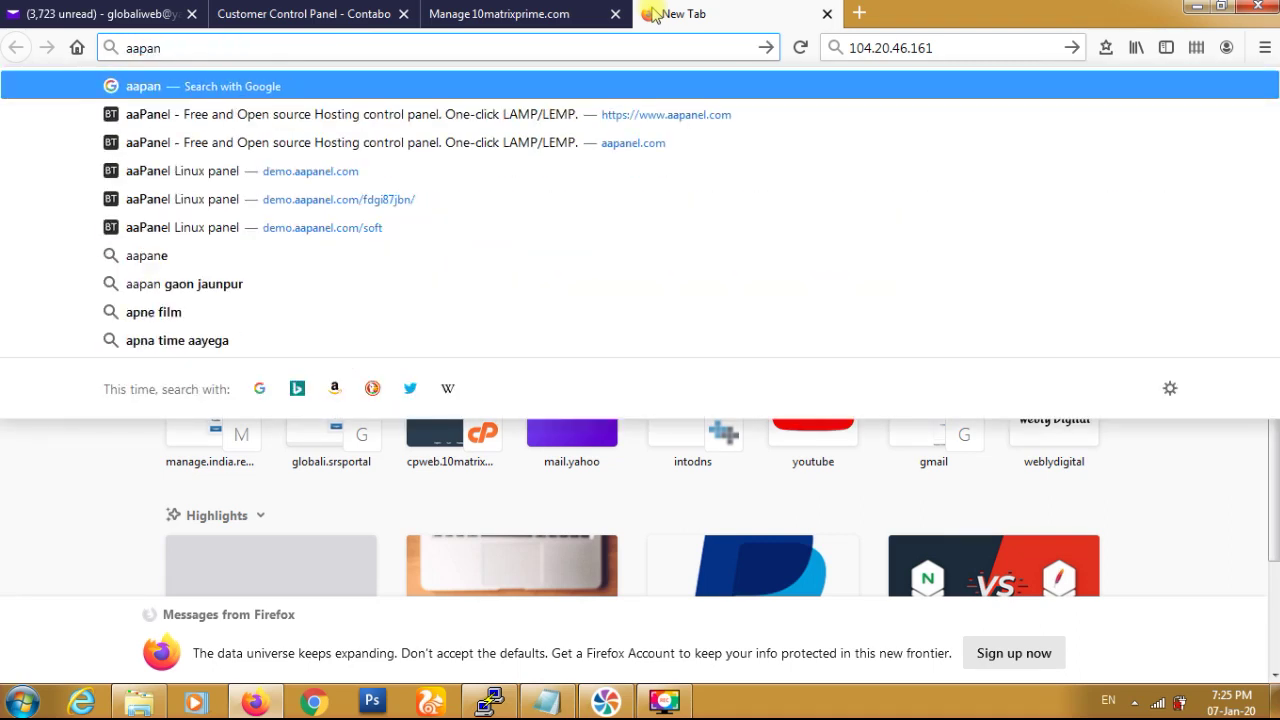
pyautogui.press('Down')
pyautogui.press('Return')
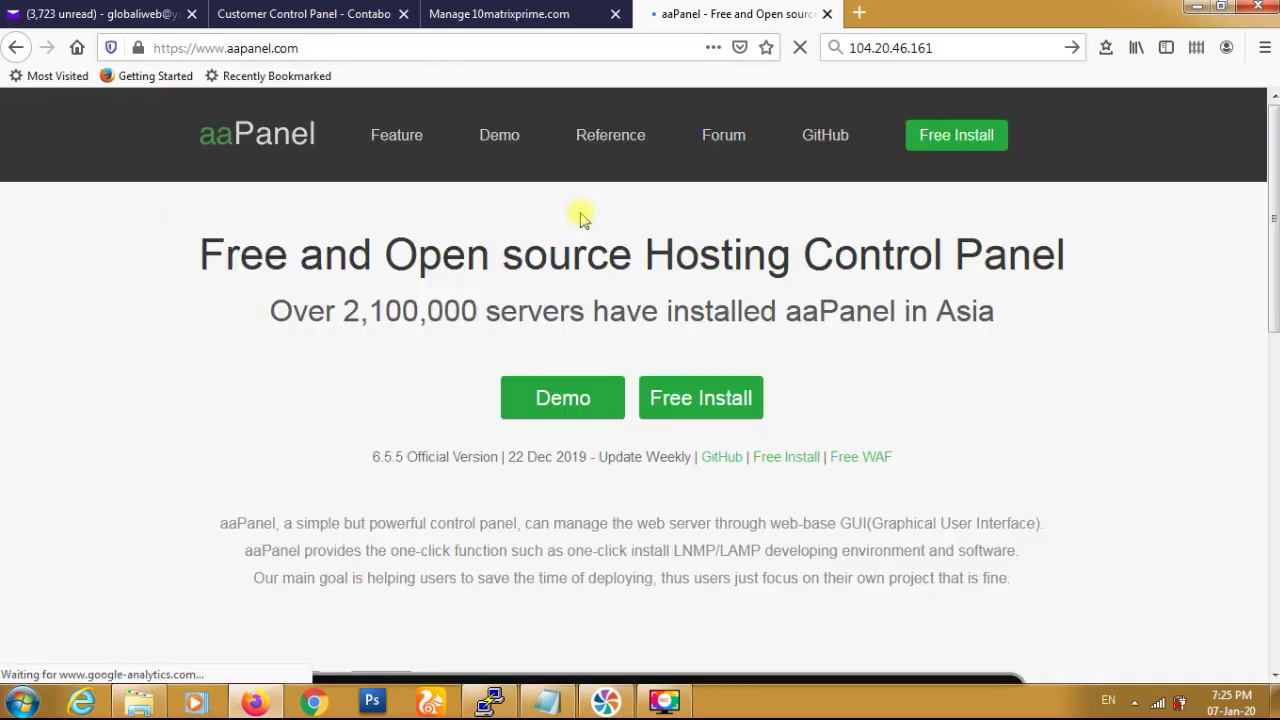
pyautogui.click(591, 146)
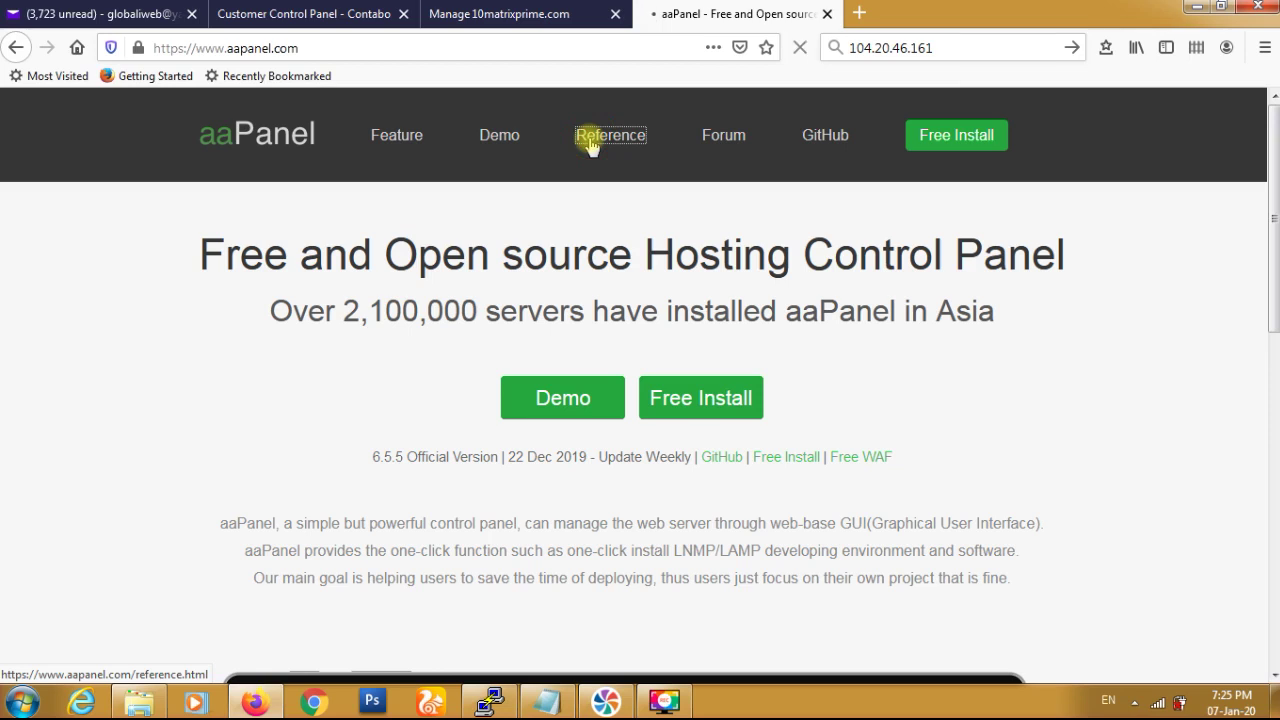
# - Copy the CentOS installation command from the aaPanel script reference page
pyautogui.scroll(-3, 589, 143)
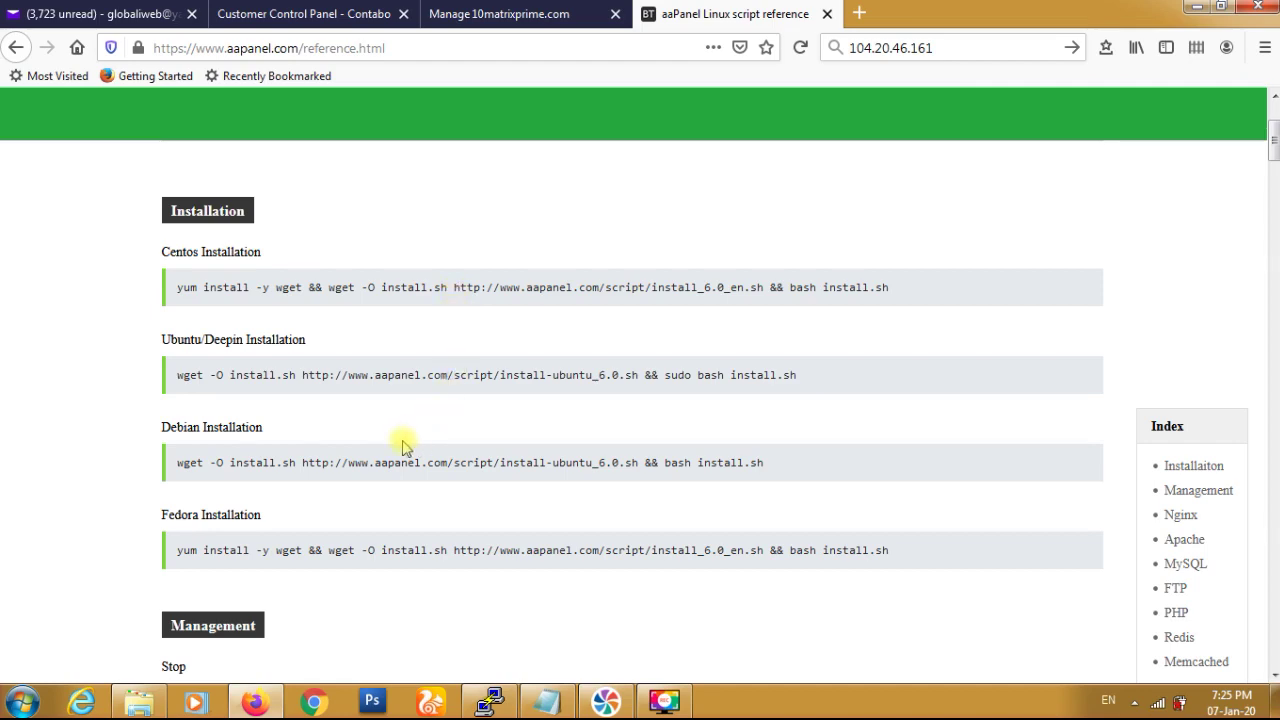
pyautogui.scroll(-5, 403, 445)
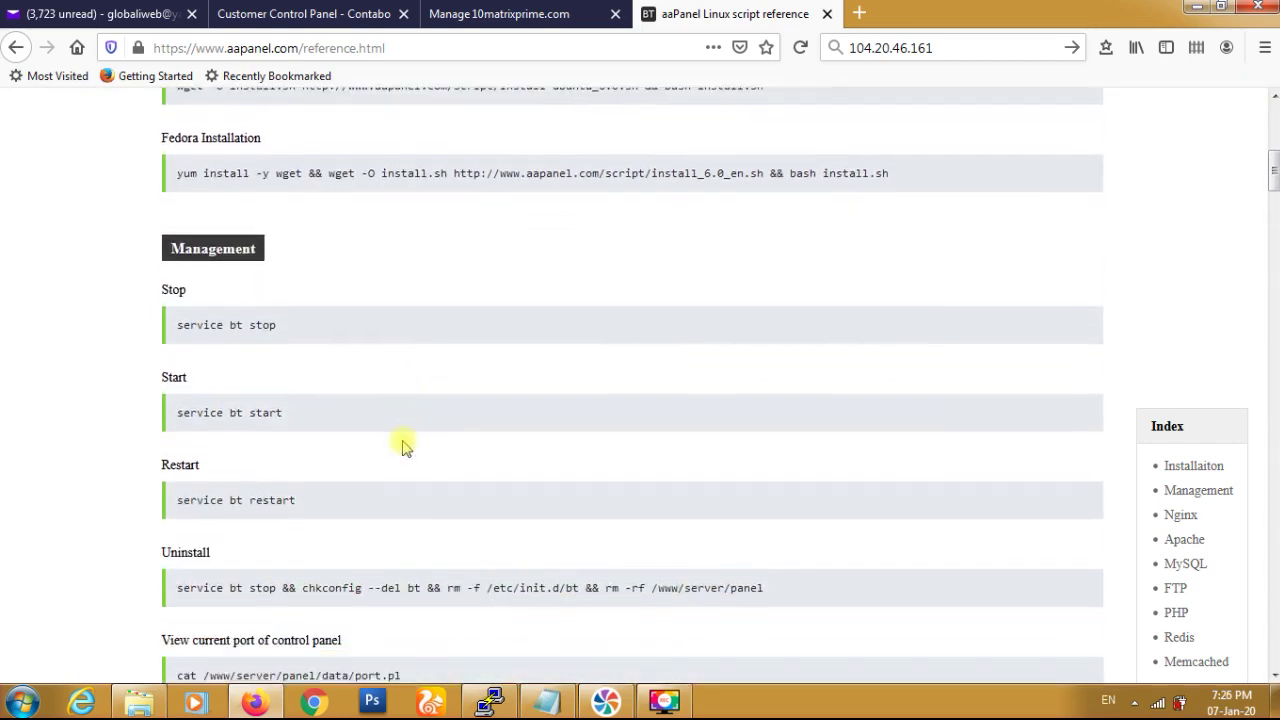
pyautogui.scroll(4, 403, 445)
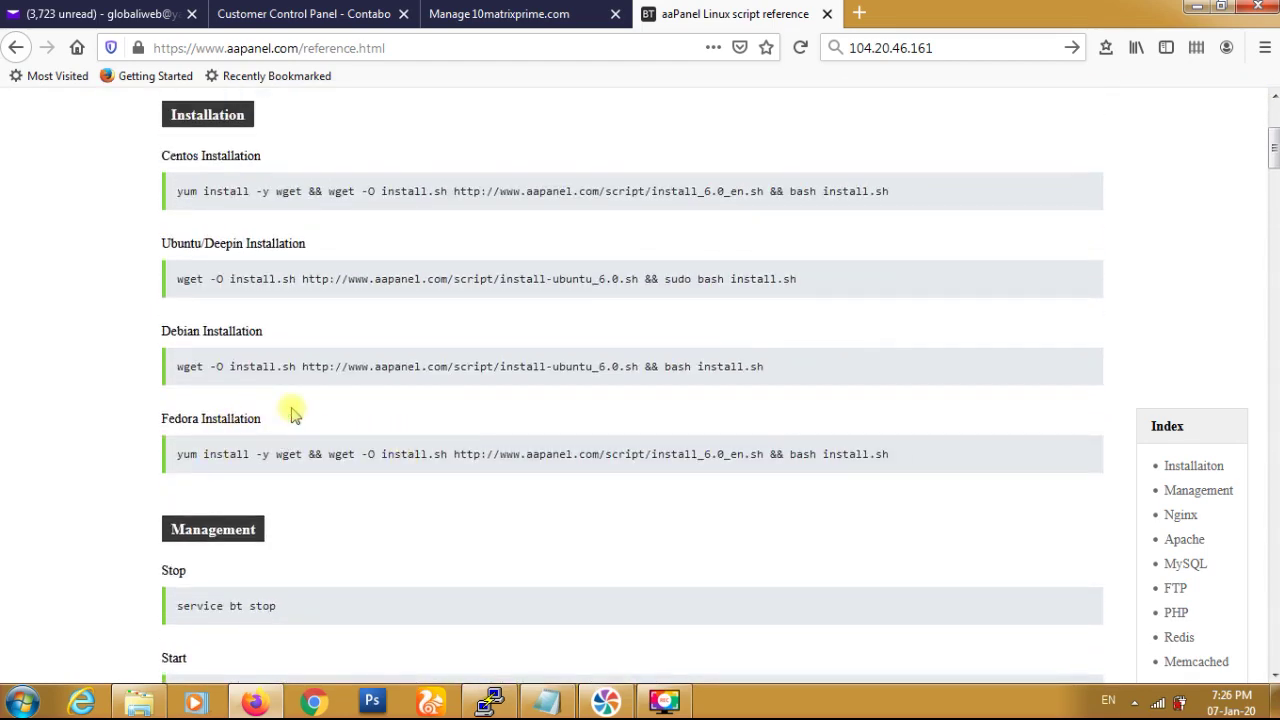
pyautogui.tripleClick(530, 191)
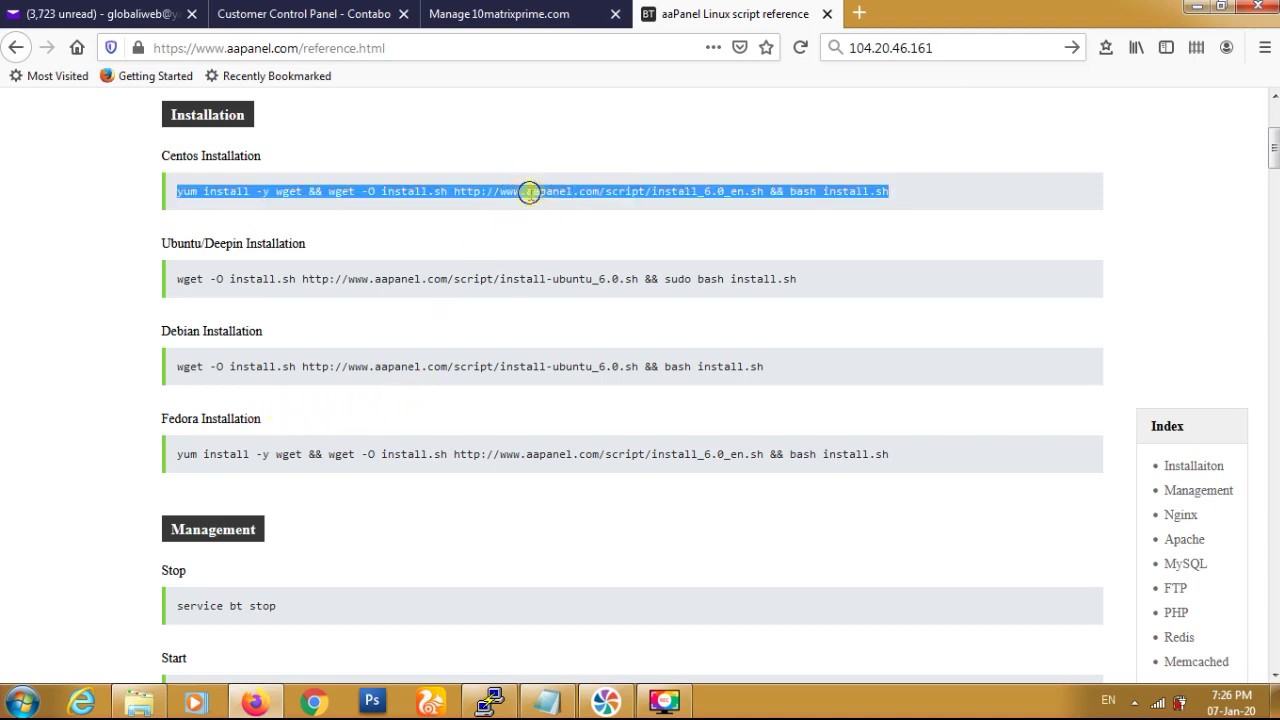
pyautogui.rightClick(530, 191)
pyautogui.click(558, 209)
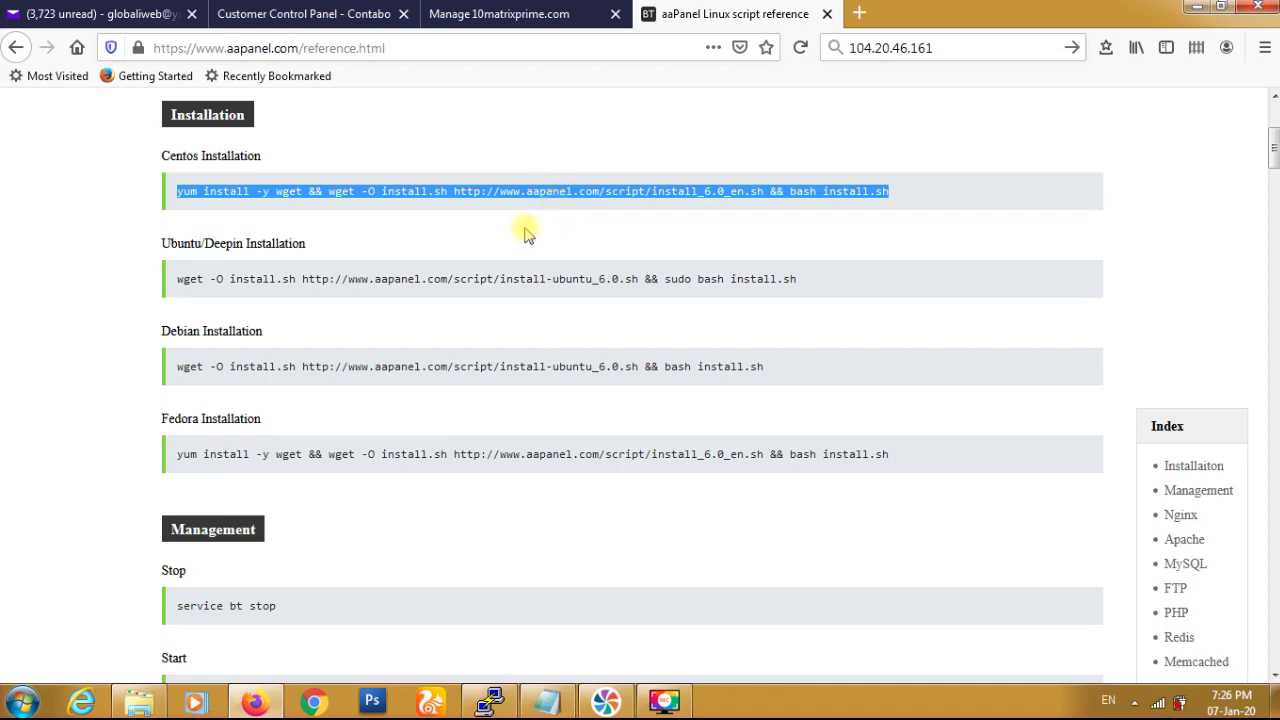
pyautogui.click(490, 700)
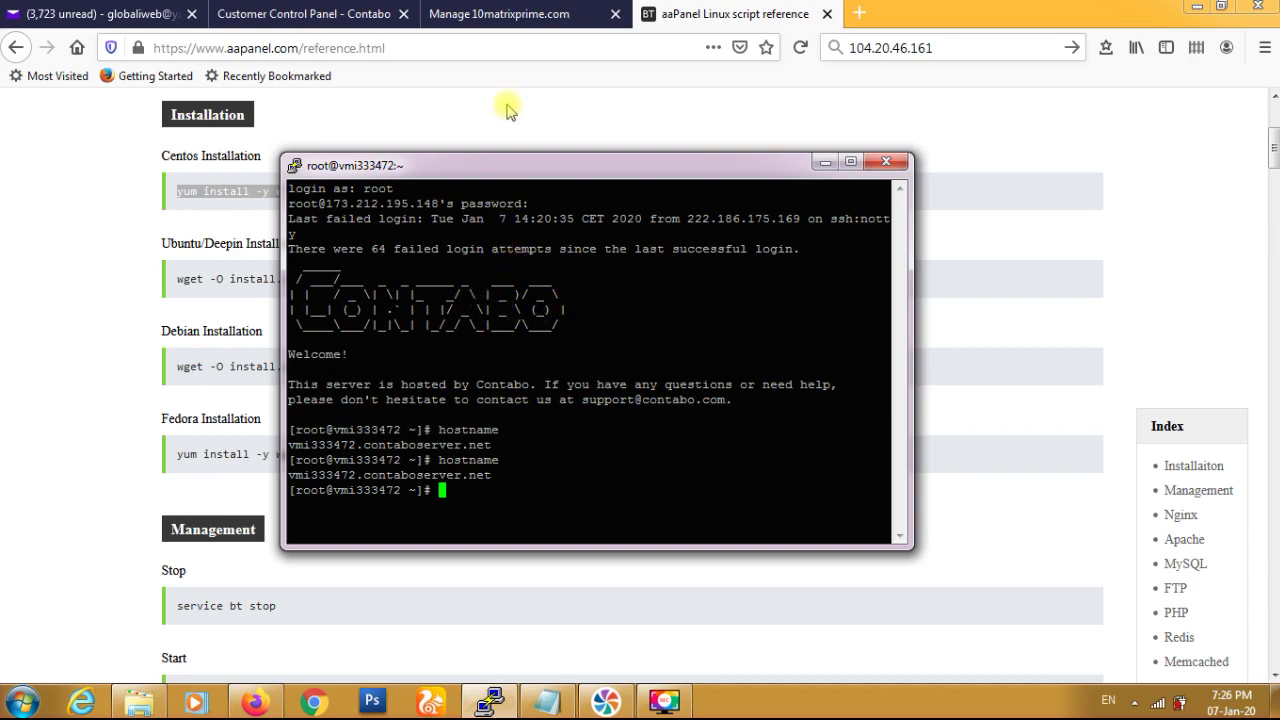
# - Open DNS management for 10matrixprime.com, accepting the security warning
pyautogui.click(500, 12)
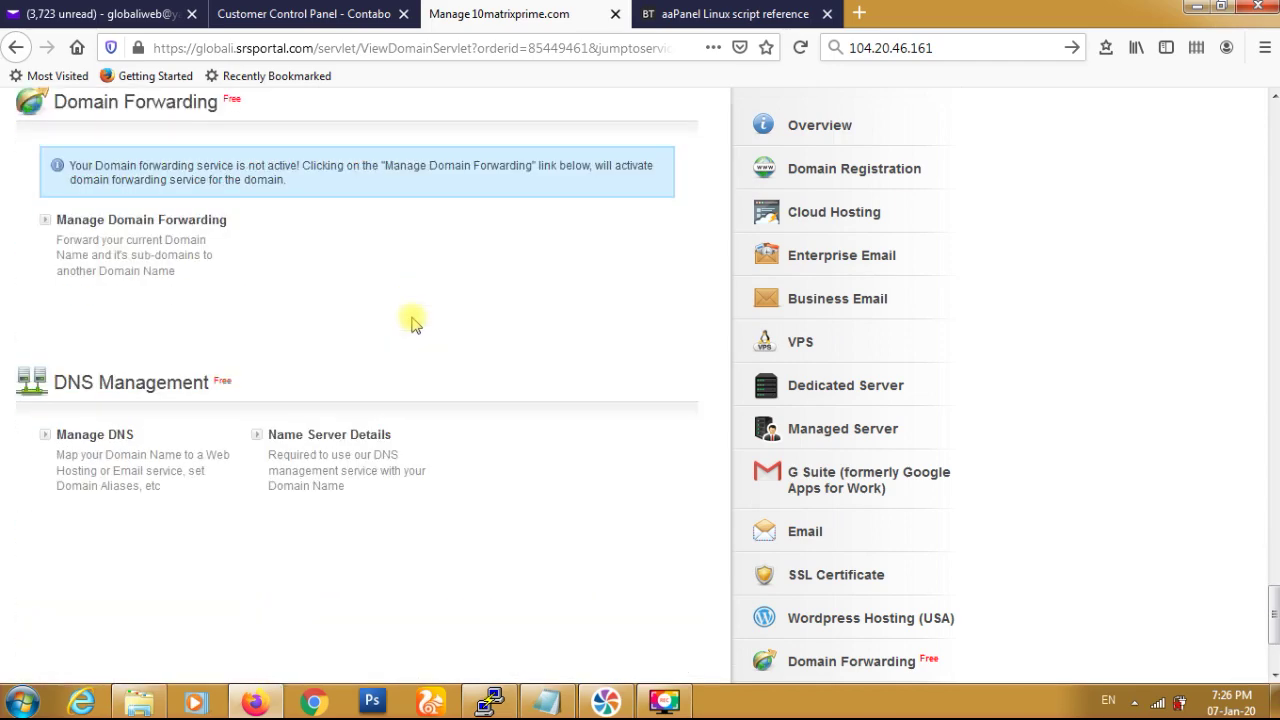
pyautogui.click(106, 339)
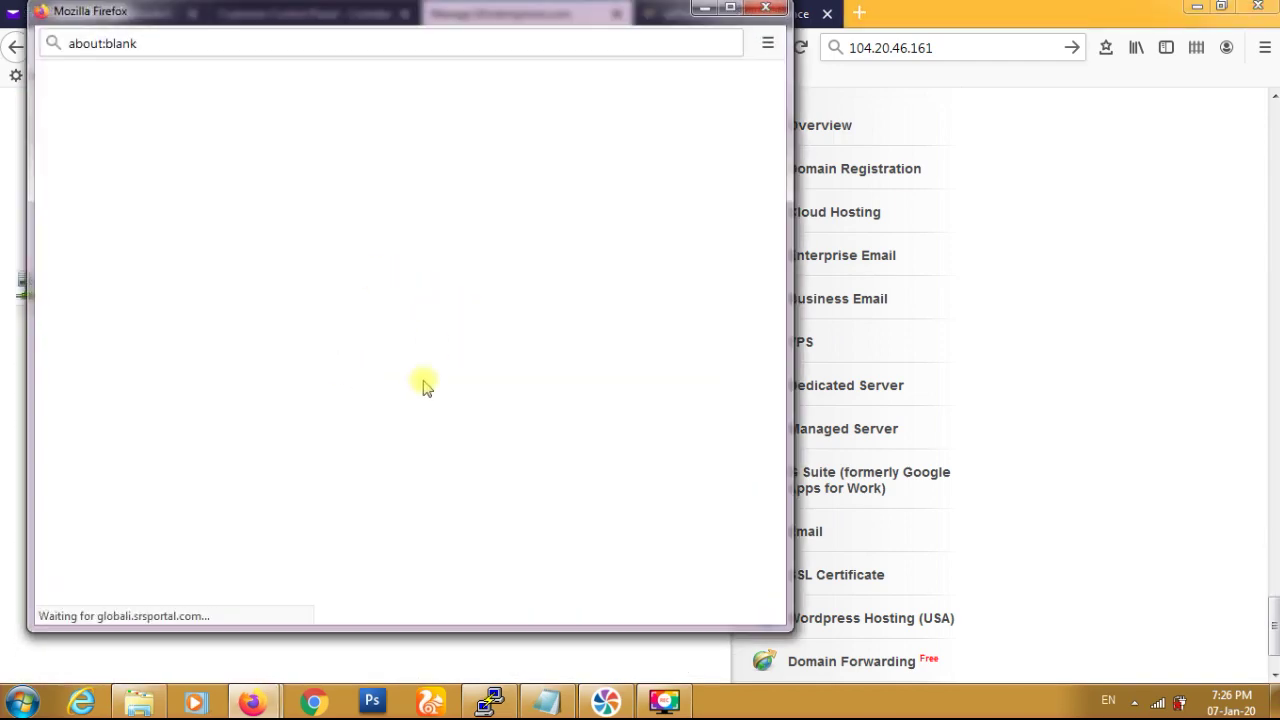
pyautogui.click(372, 362)
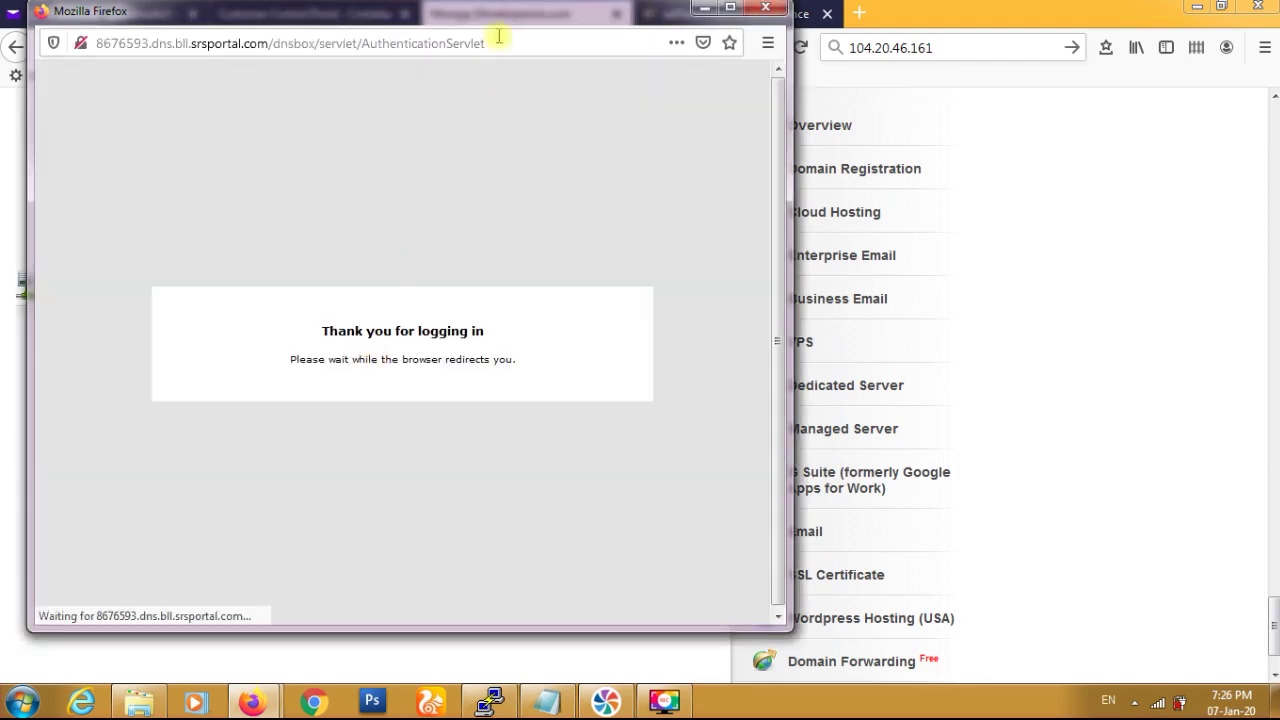
pyautogui.click(505, 20)
pyautogui.moveTo(505, 20); pyautogui.dragTo(572, 153)
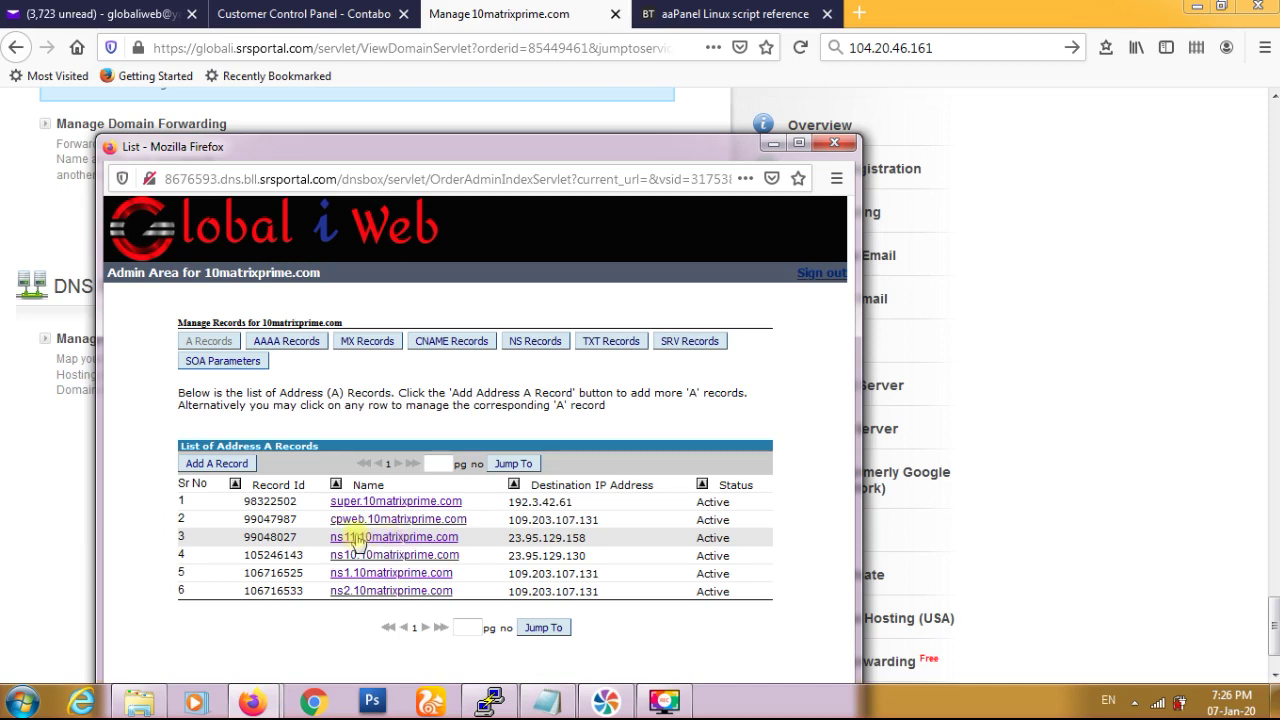
# - Delete the super.10matrixprime.com A record and return to the Contabo mail
pyautogui.click(397, 501)
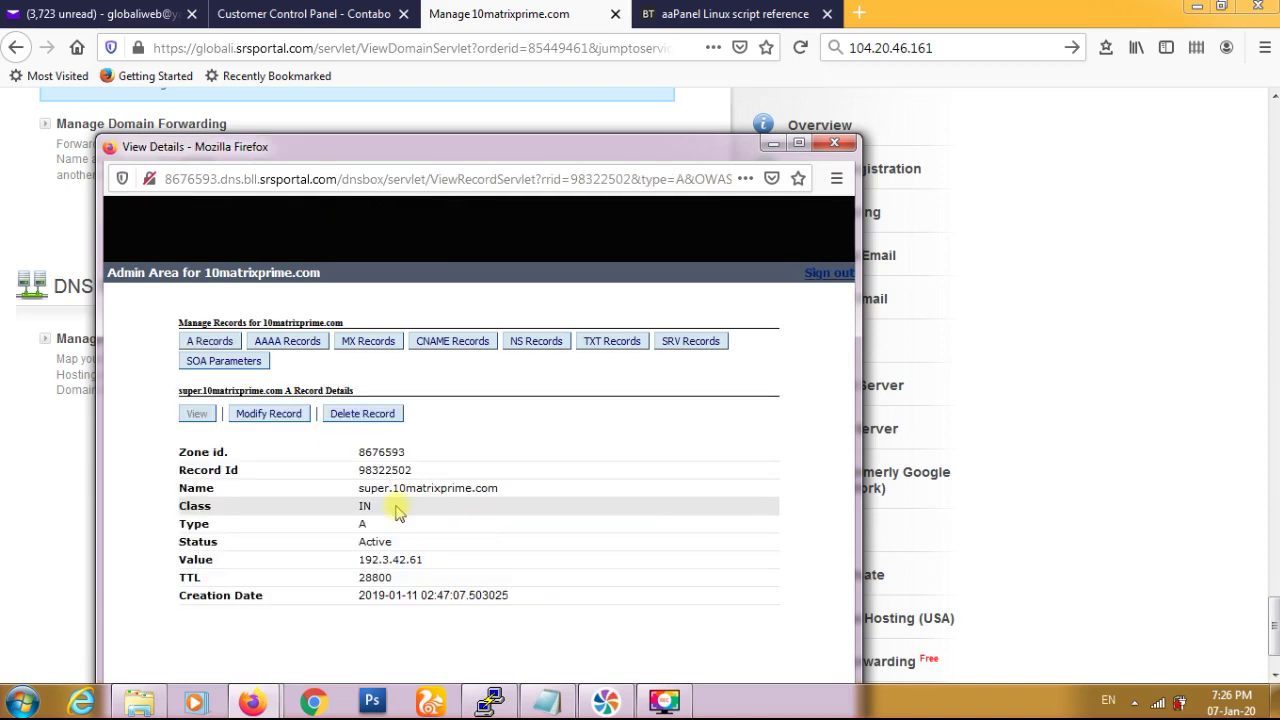
pyautogui.click(343, 415)
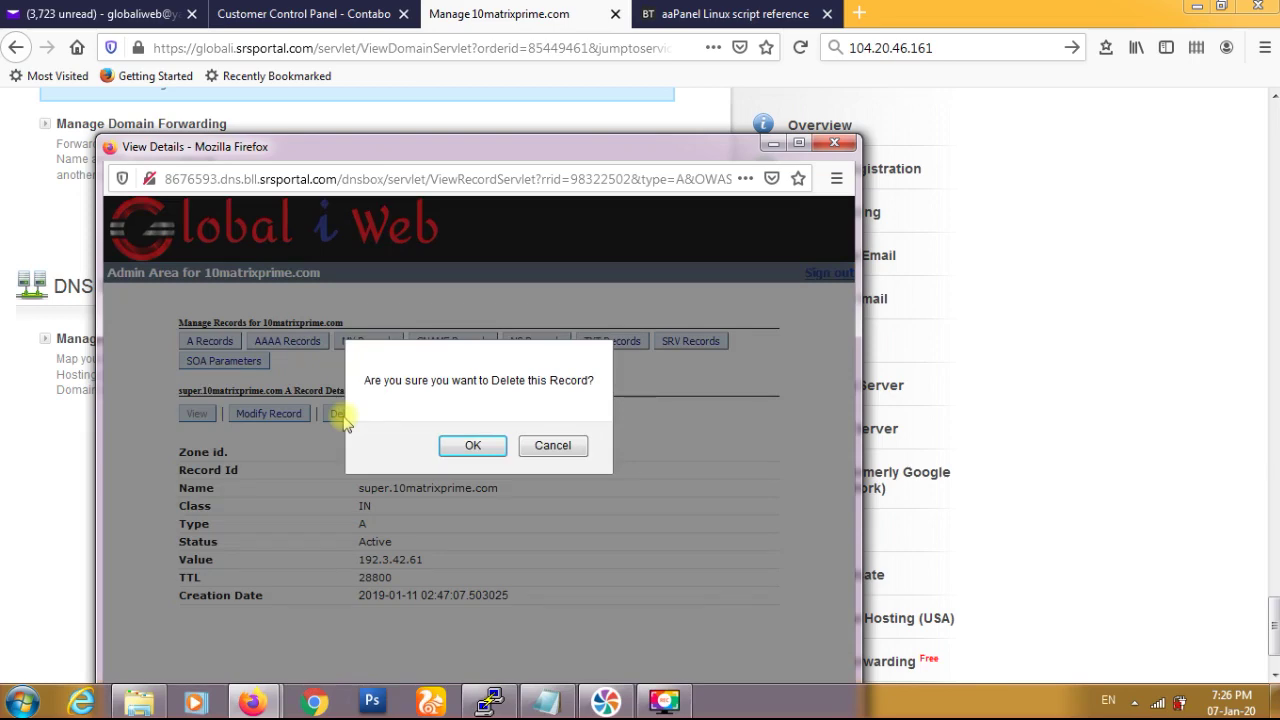
pyautogui.click(468, 446)
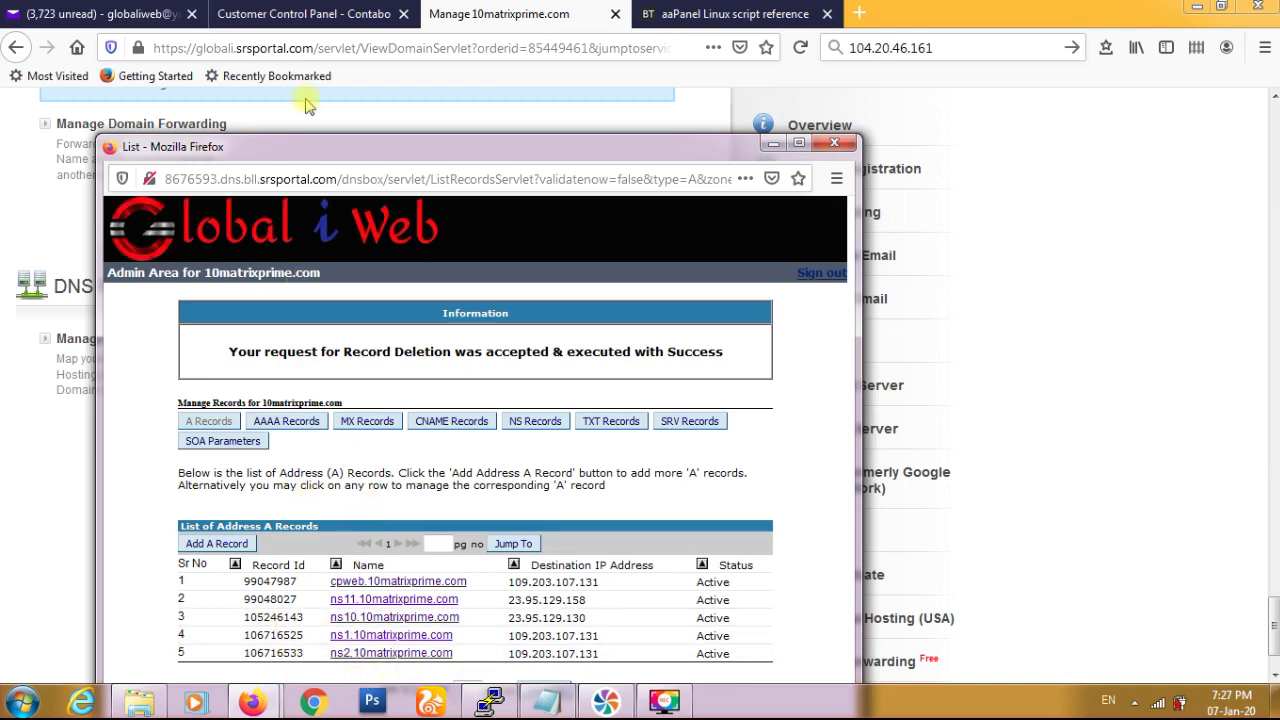
pyautogui.click(136, 22)
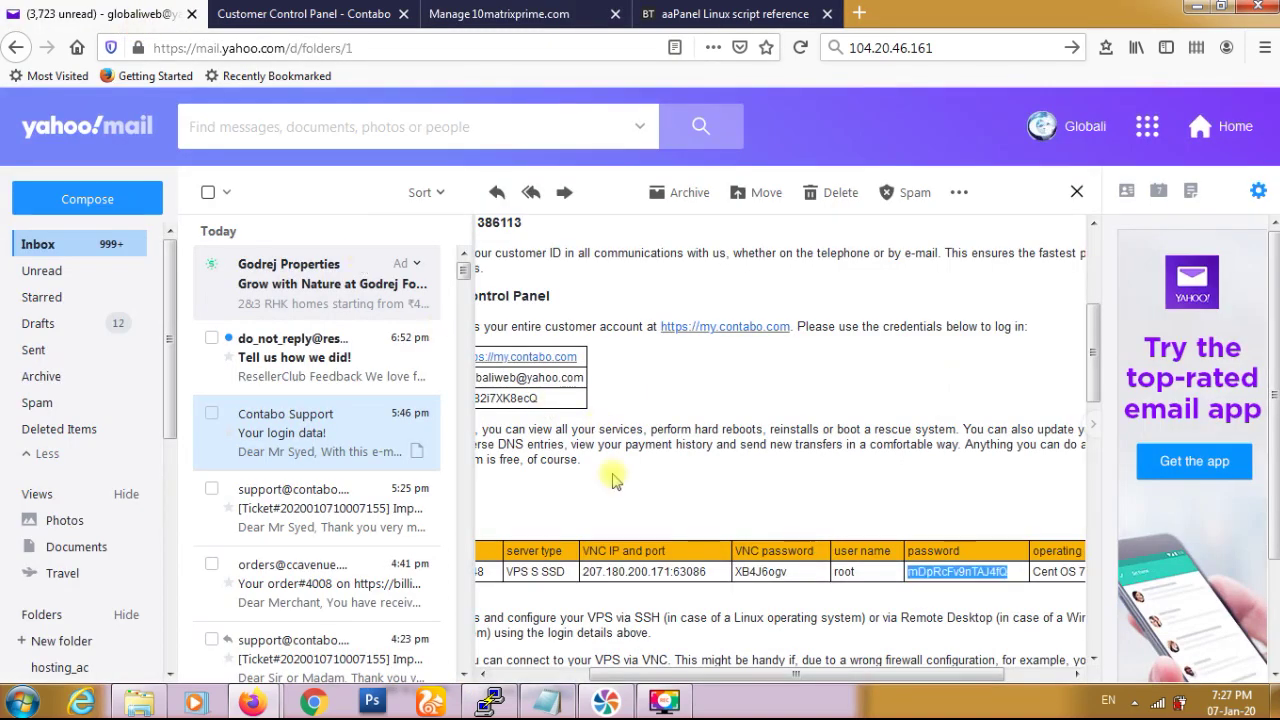
# - Copy the server IP 173.212.195.148 from the mail into the notes window
pyautogui.moveTo(830, 678); pyautogui.dragTo(716, 678)
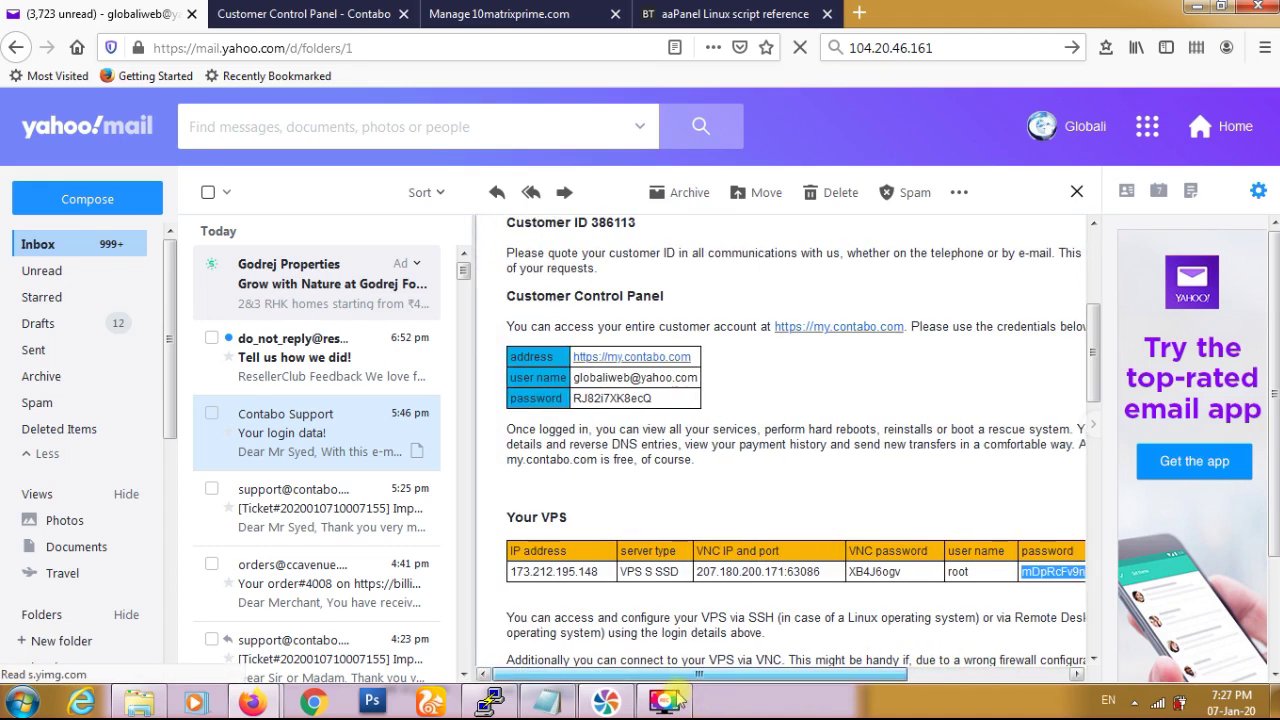
pyautogui.moveTo(600, 572); pyautogui.dragTo(513, 573)
pyautogui.hotkey('ctrl', 'c')
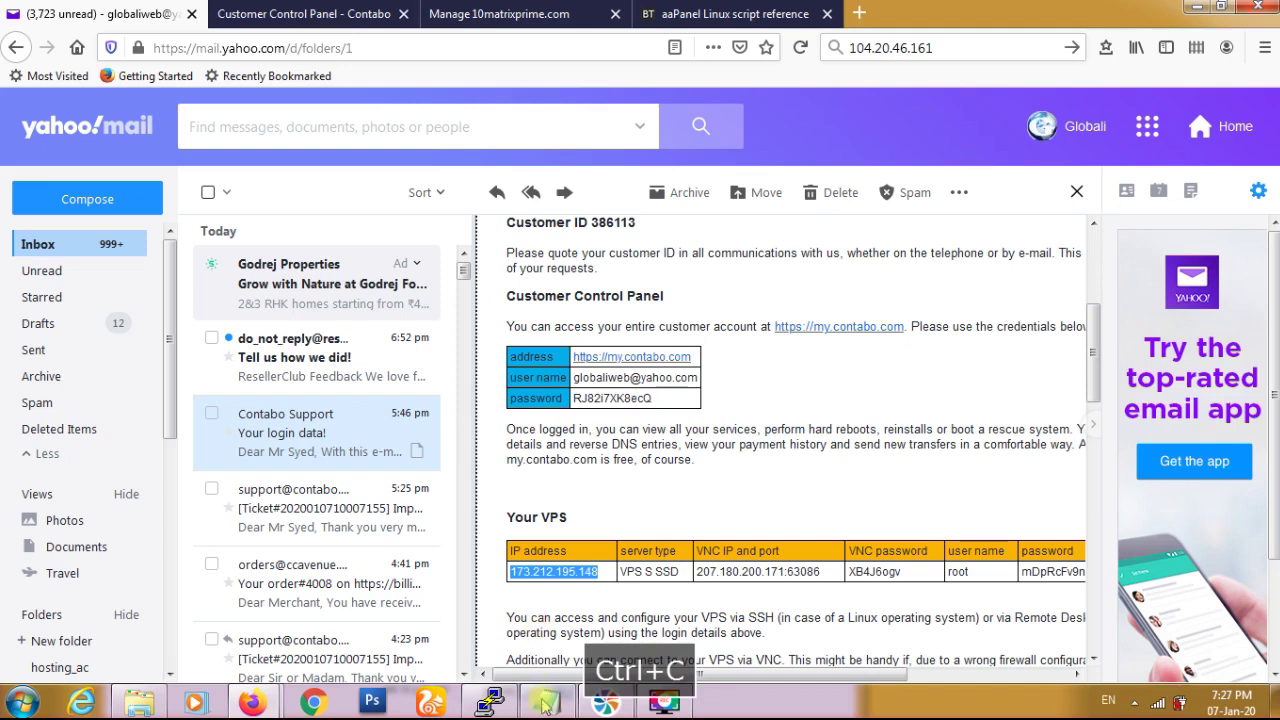
pyautogui.click(547, 702)
pyautogui.press('Return')
pyautogui.press('Return')
pyautogui.hotkey('ctrl', 'v')
pyautogui.hotkey('alt', 'Tab')
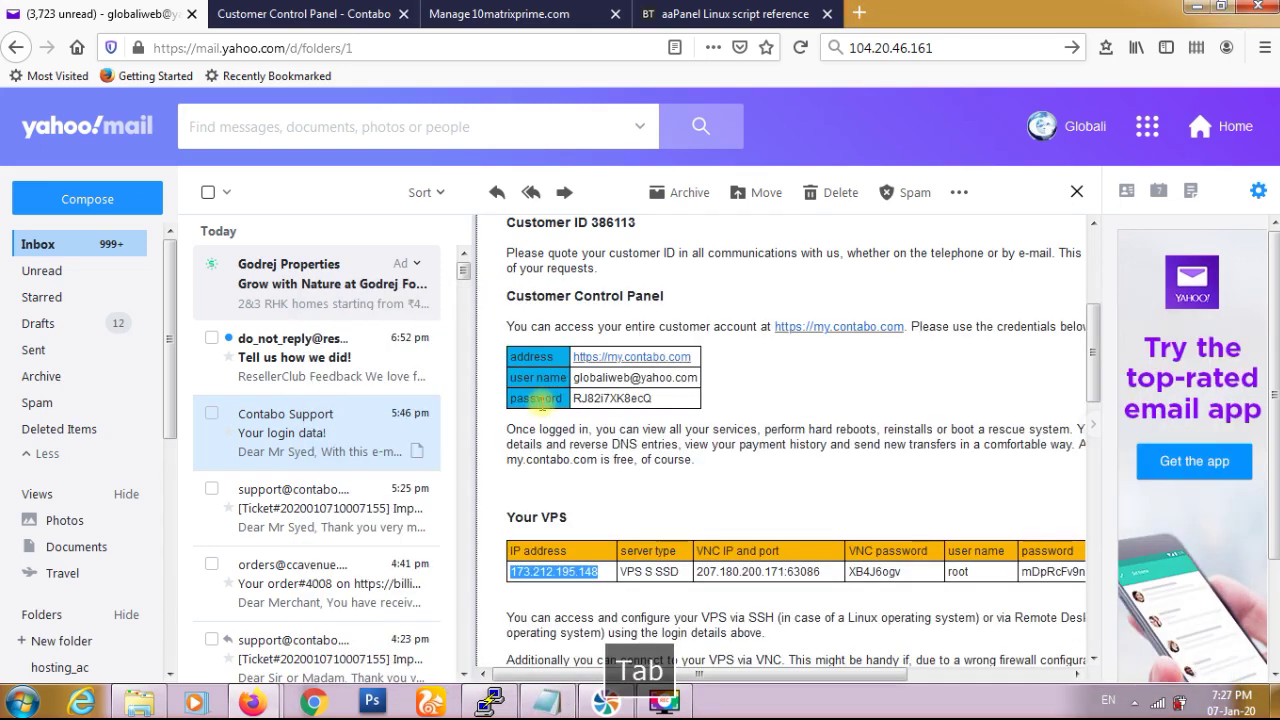
pyautogui.hotkey('alt', 'Tab')
pyautogui.press('Tab')
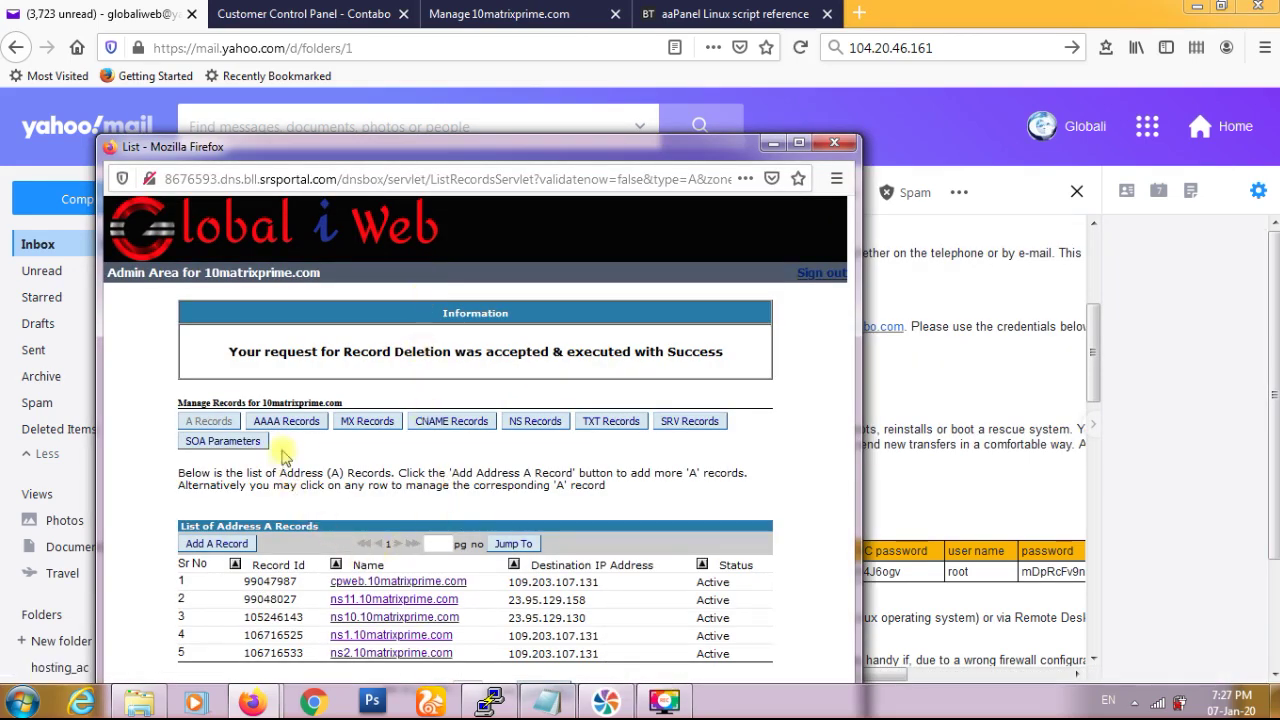
# - Add an A record with host name super pointing to 173.212.195.148
pyautogui.click(218, 544)
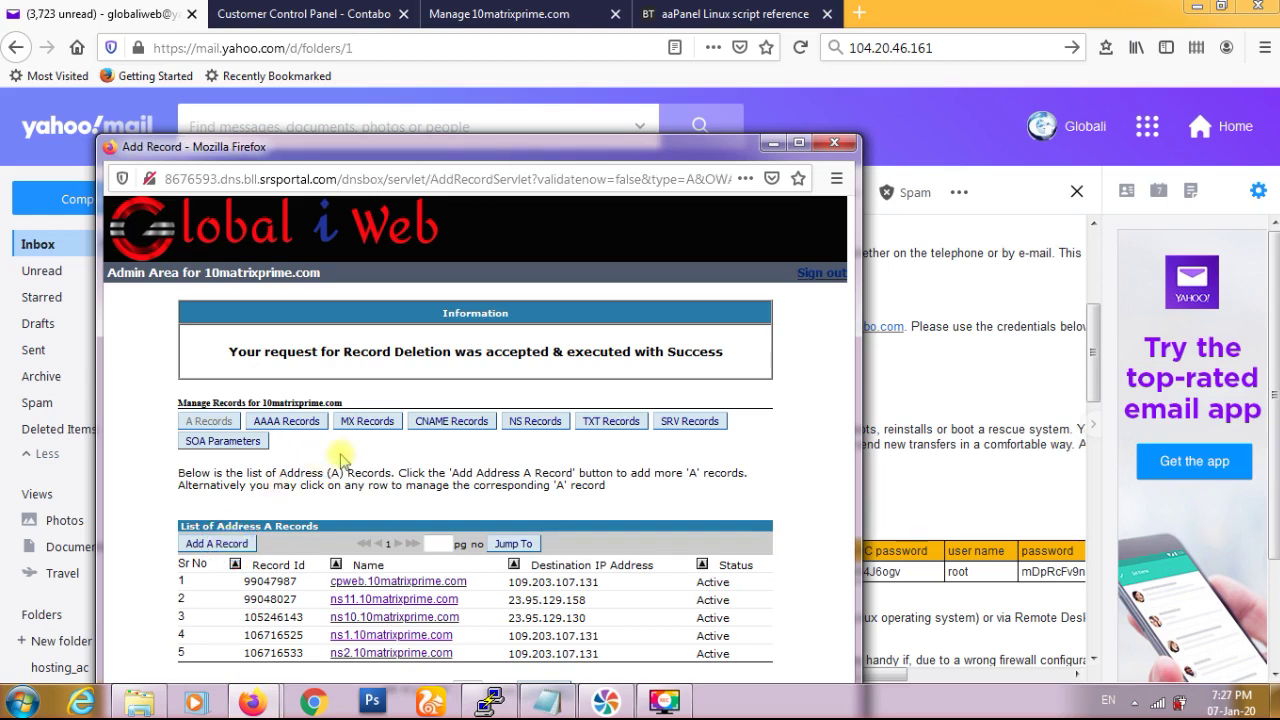
pyautogui.click(337, 464)
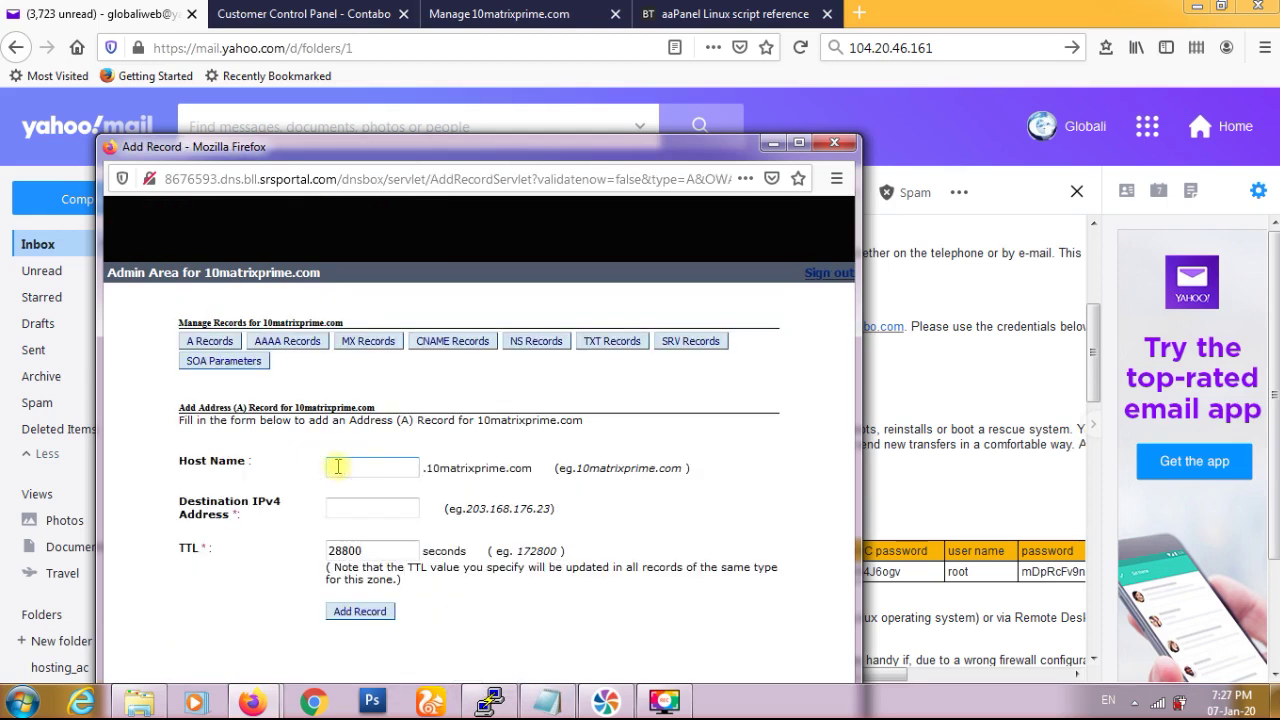
pyautogui.write('super')
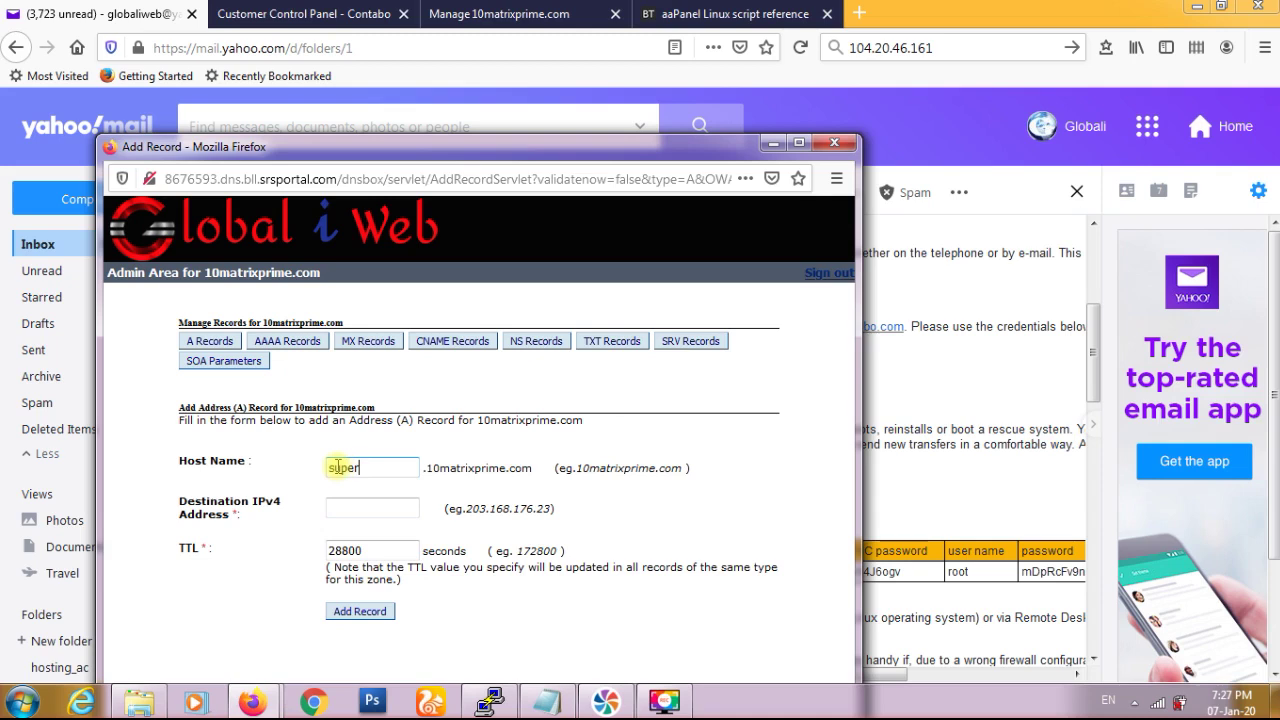
pyautogui.press('Tab')
pyautogui.hotkey('ctrl', 'v')
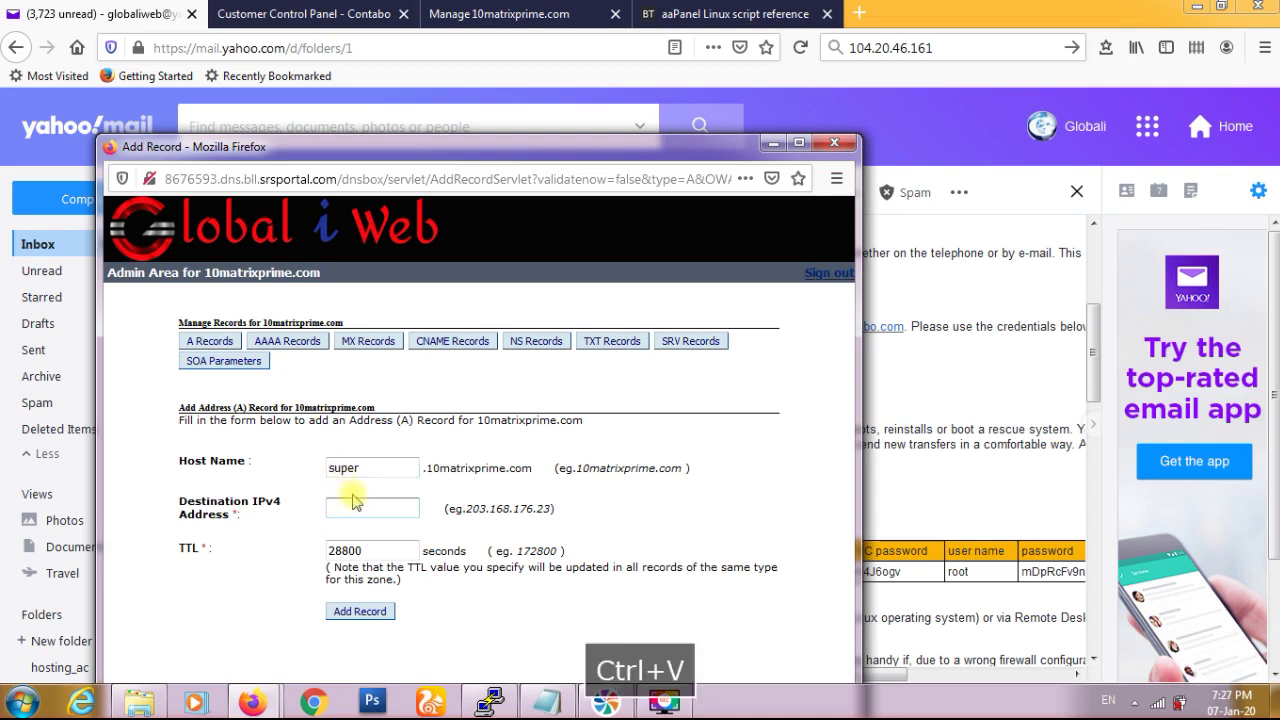
pyautogui.click(372, 614)
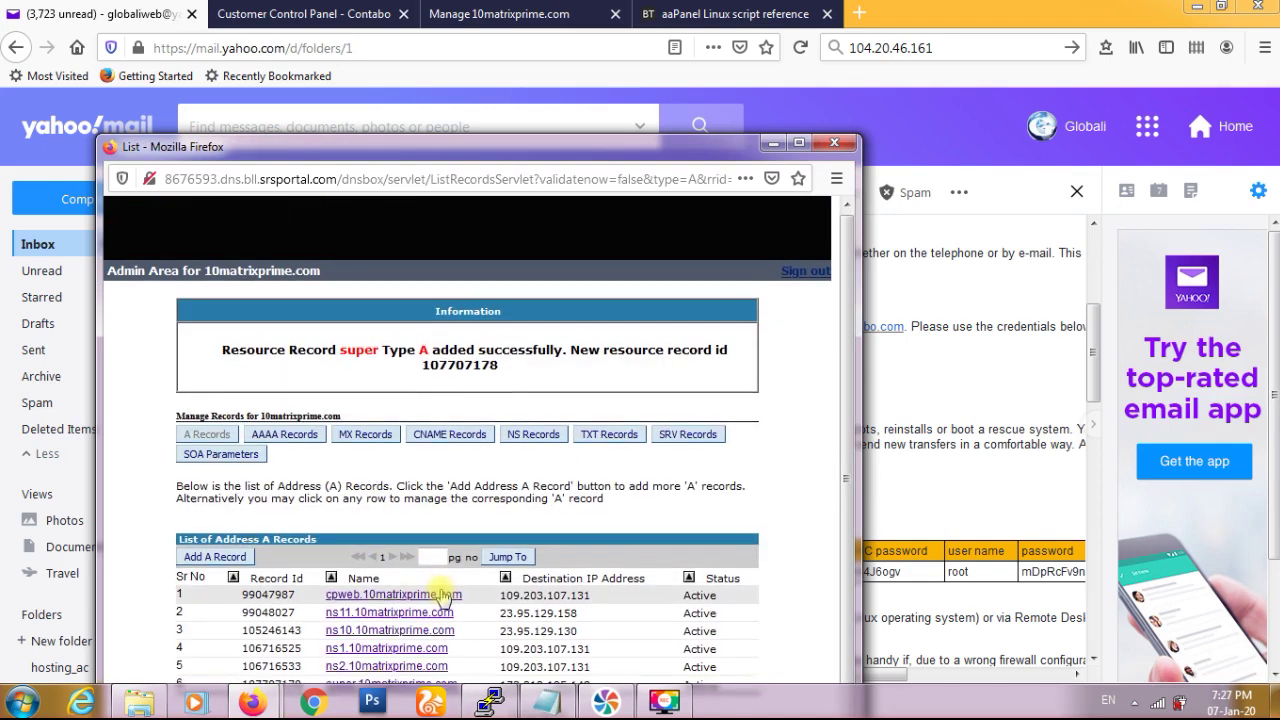
# - Change the ns11 A record's IPv4 address to 173.212.195.148 and save it
pyautogui.moveTo(481, 150); pyautogui.dragTo(509, 69)
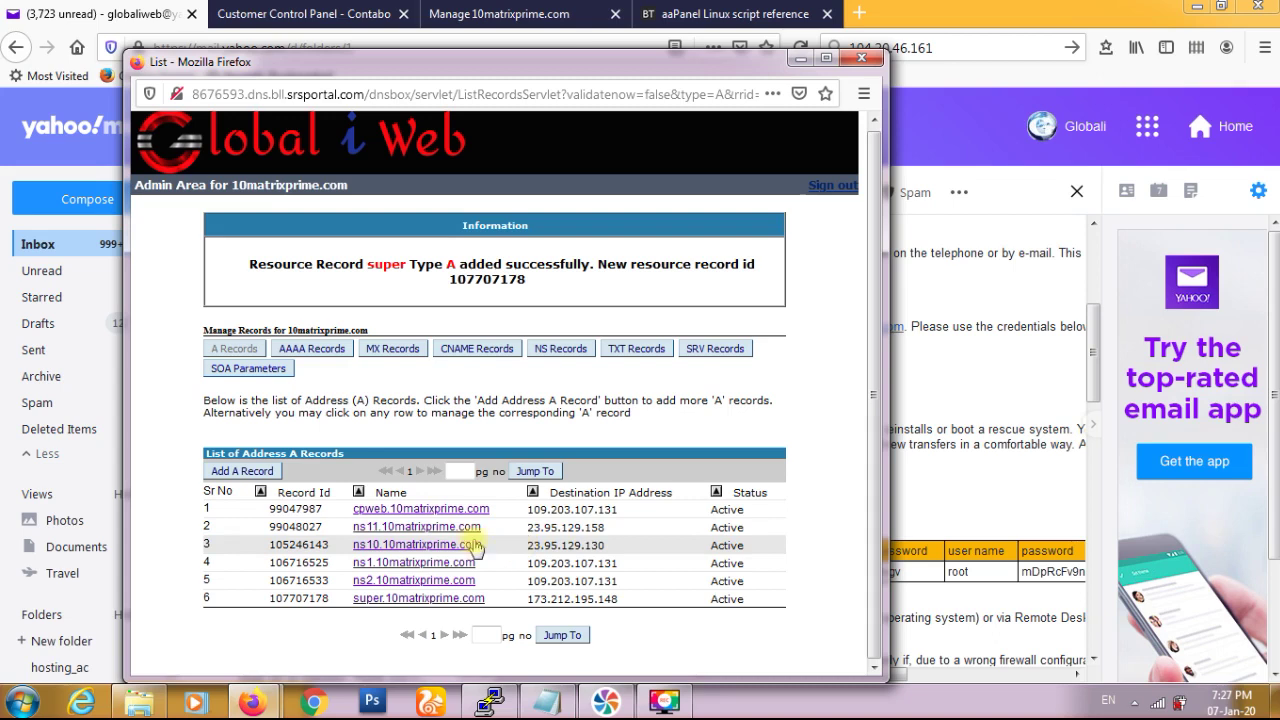
pyautogui.click(418, 528)
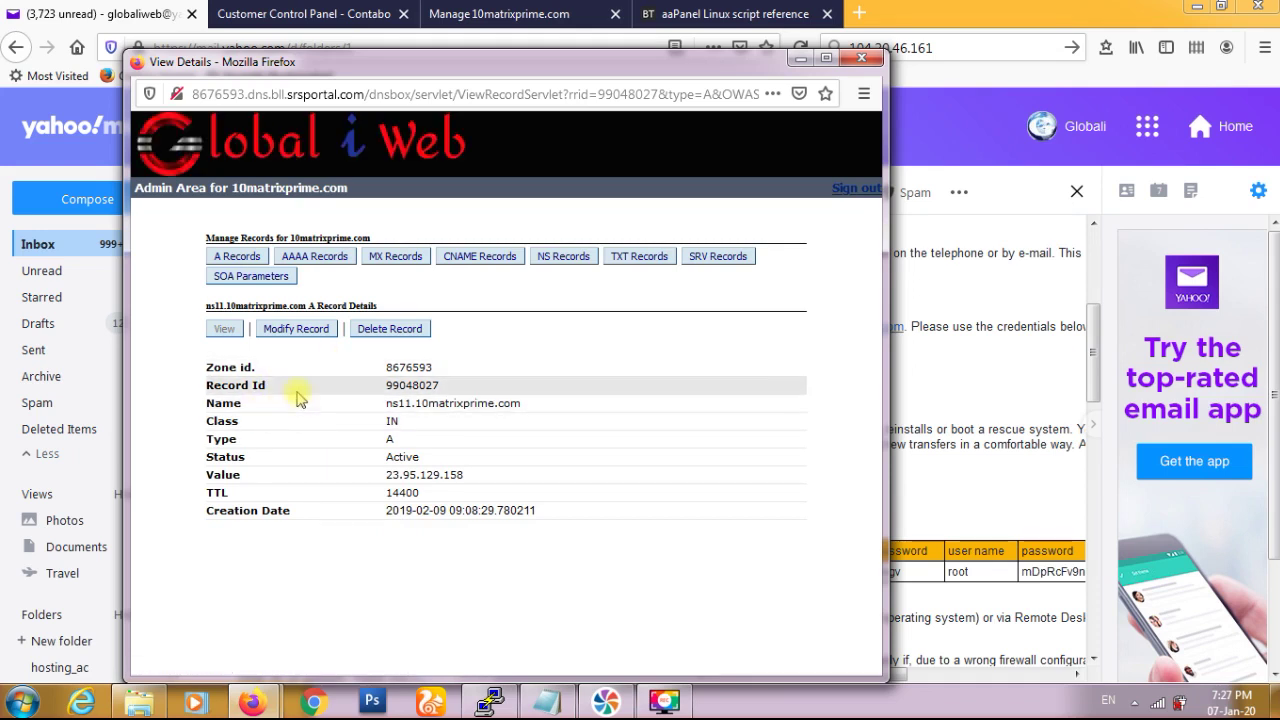
pyautogui.click(288, 333)
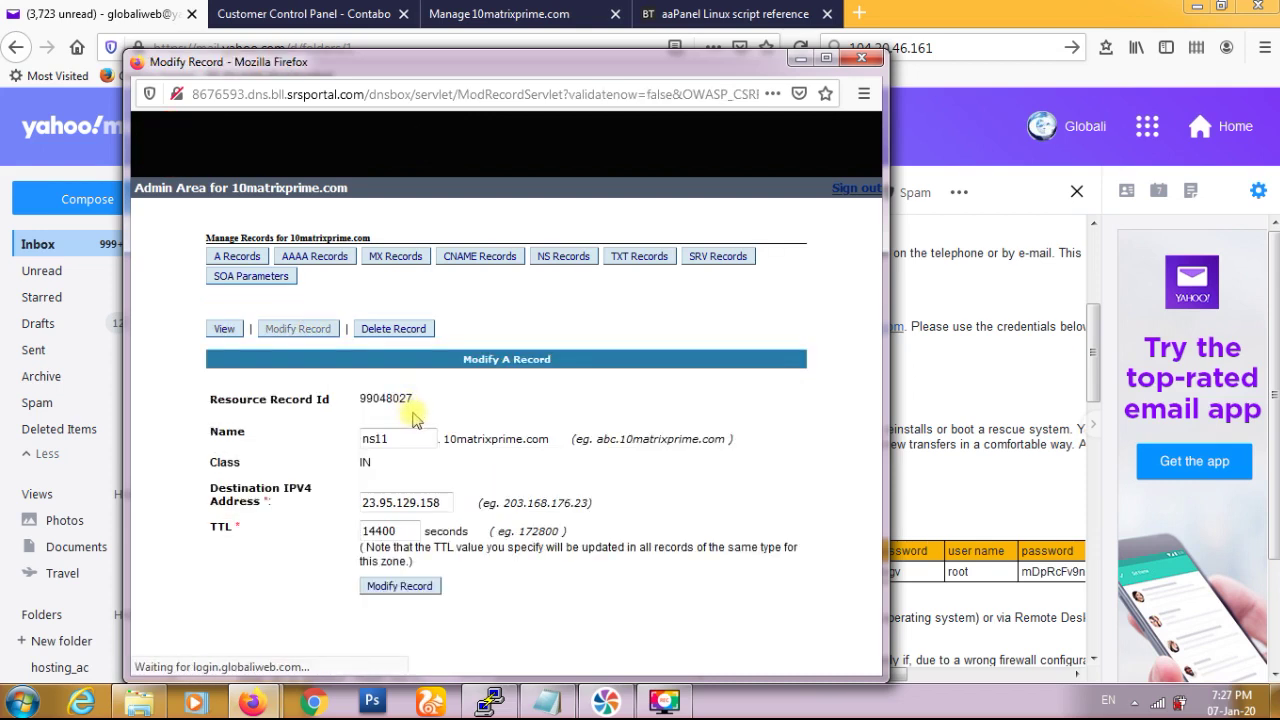
pyautogui.tripleClick(412, 502)
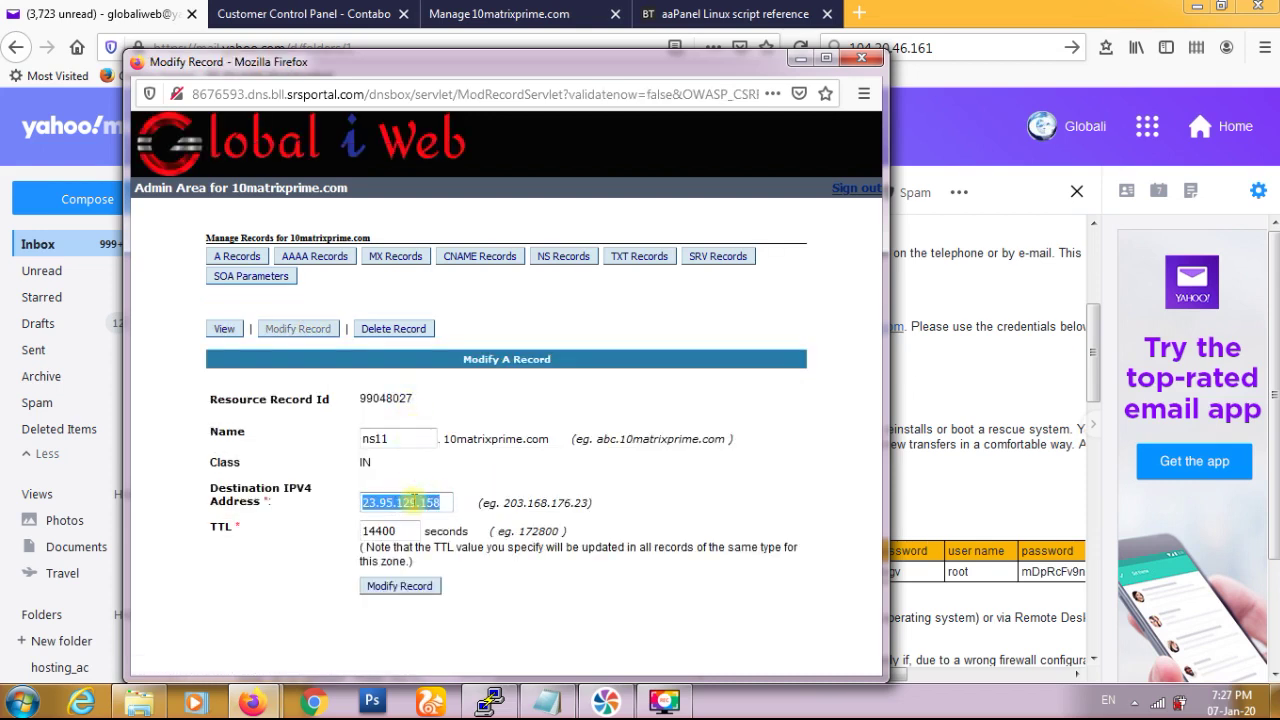
pyautogui.hotkey('ctrl', 'v')
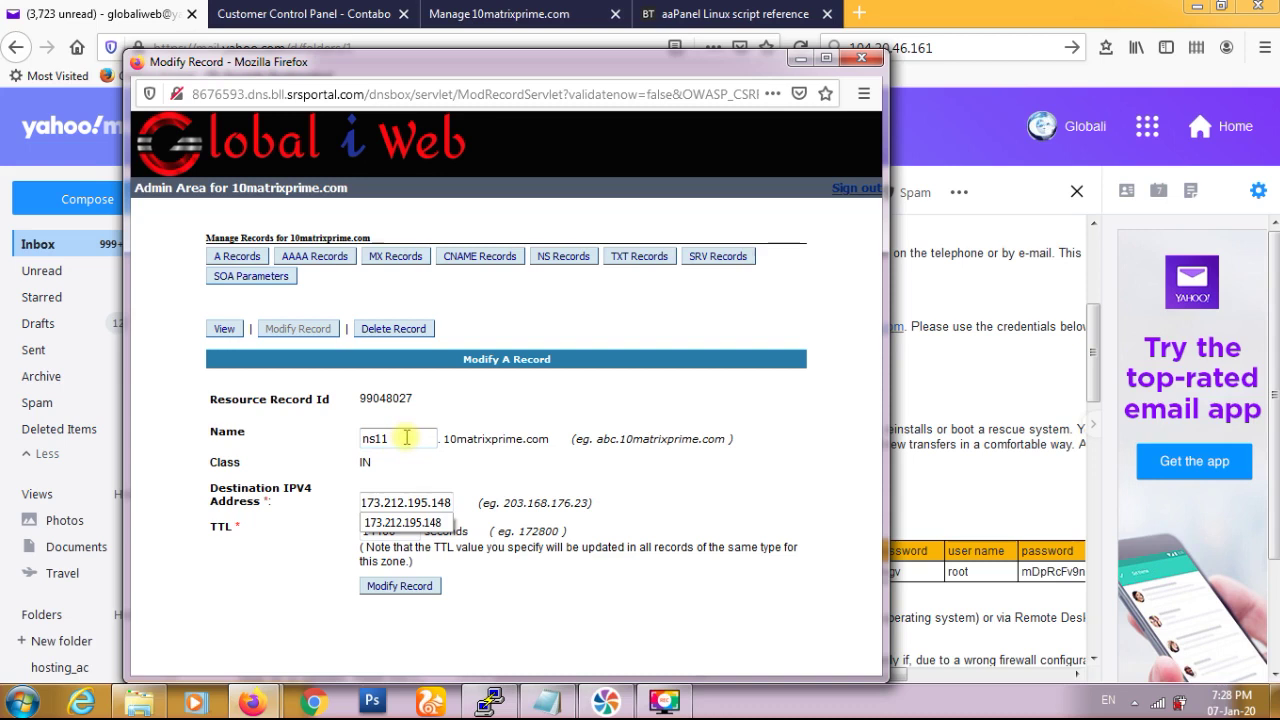
pyautogui.click(472, 482)
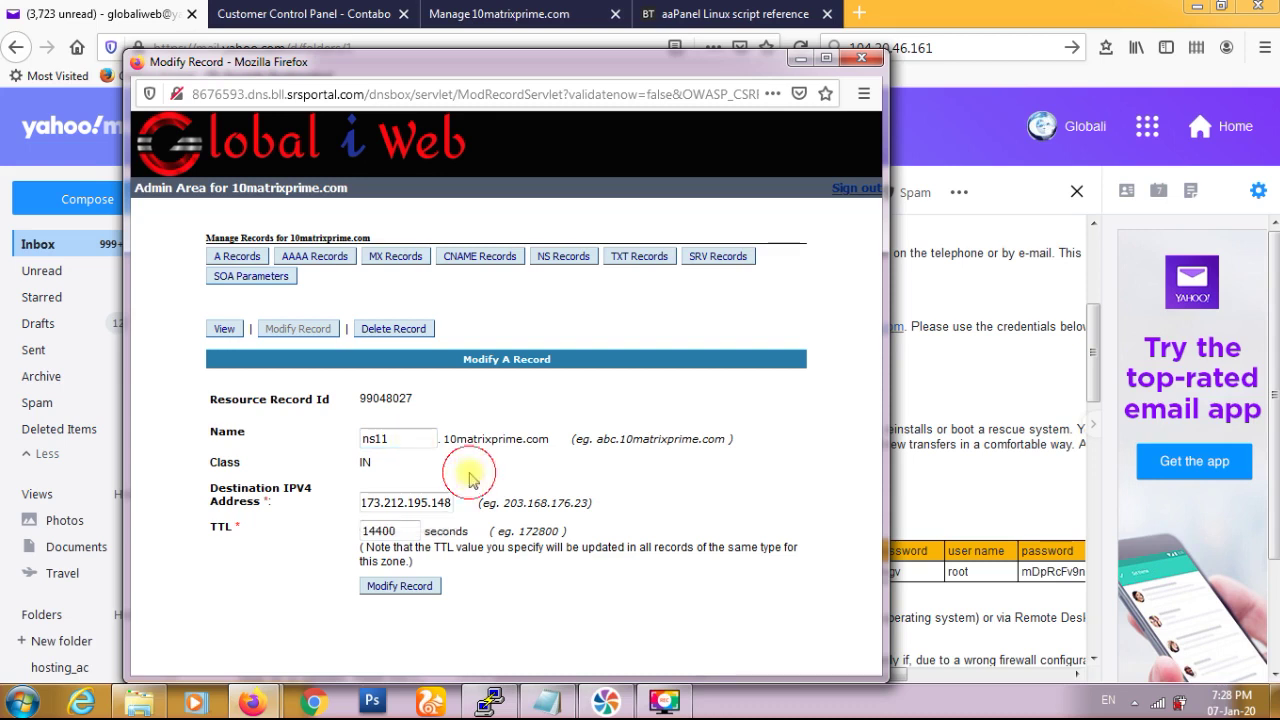
pyautogui.click(402, 591)
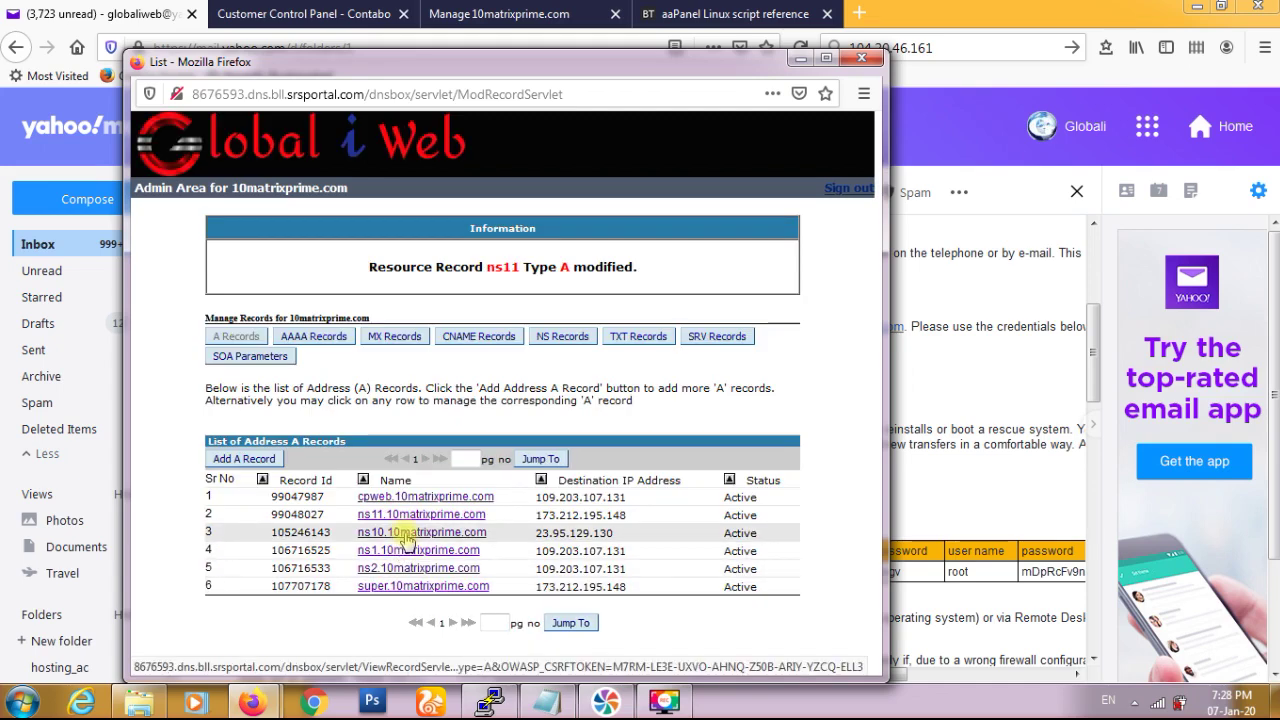
# - Change the ns10 A record's IPv4 address to 173.212.195.148 and save it
pyautogui.doubleClick(560, 516)
pyautogui.click(478, 535)
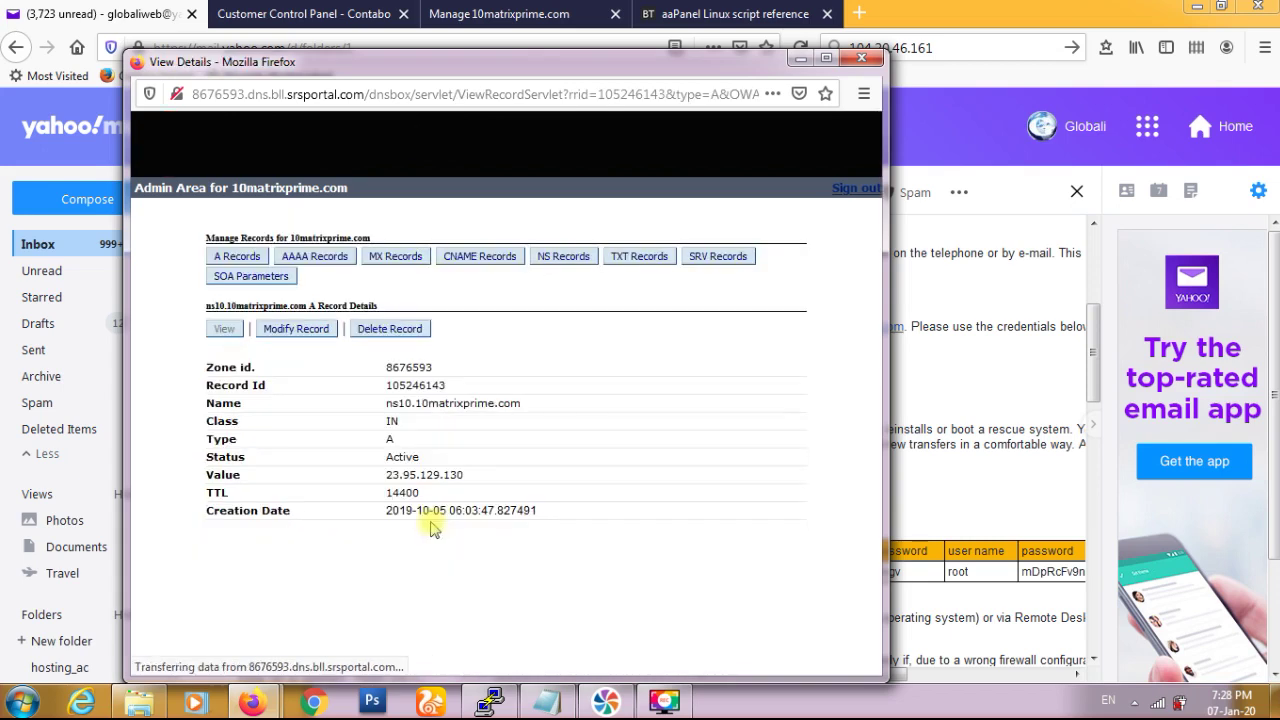
pyautogui.click(328, 331)
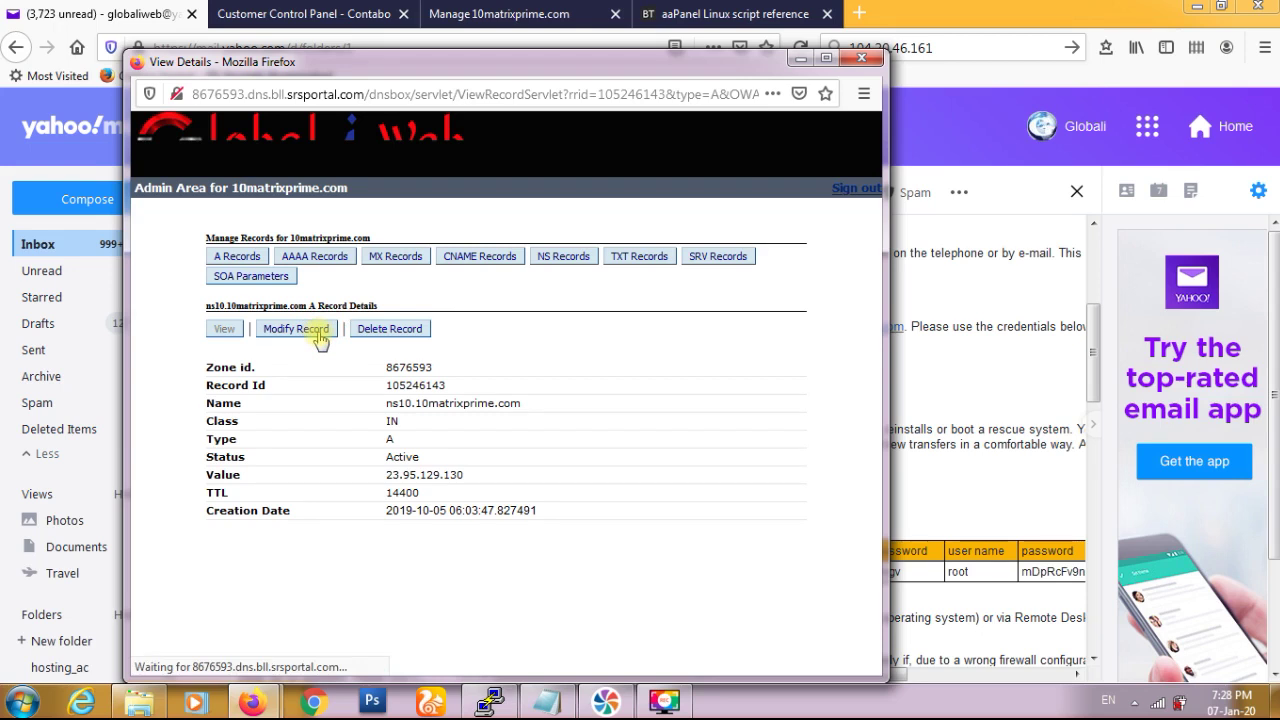
pyautogui.doubleClick(416, 502)
pyautogui.hotkey('ctrl', 'v')
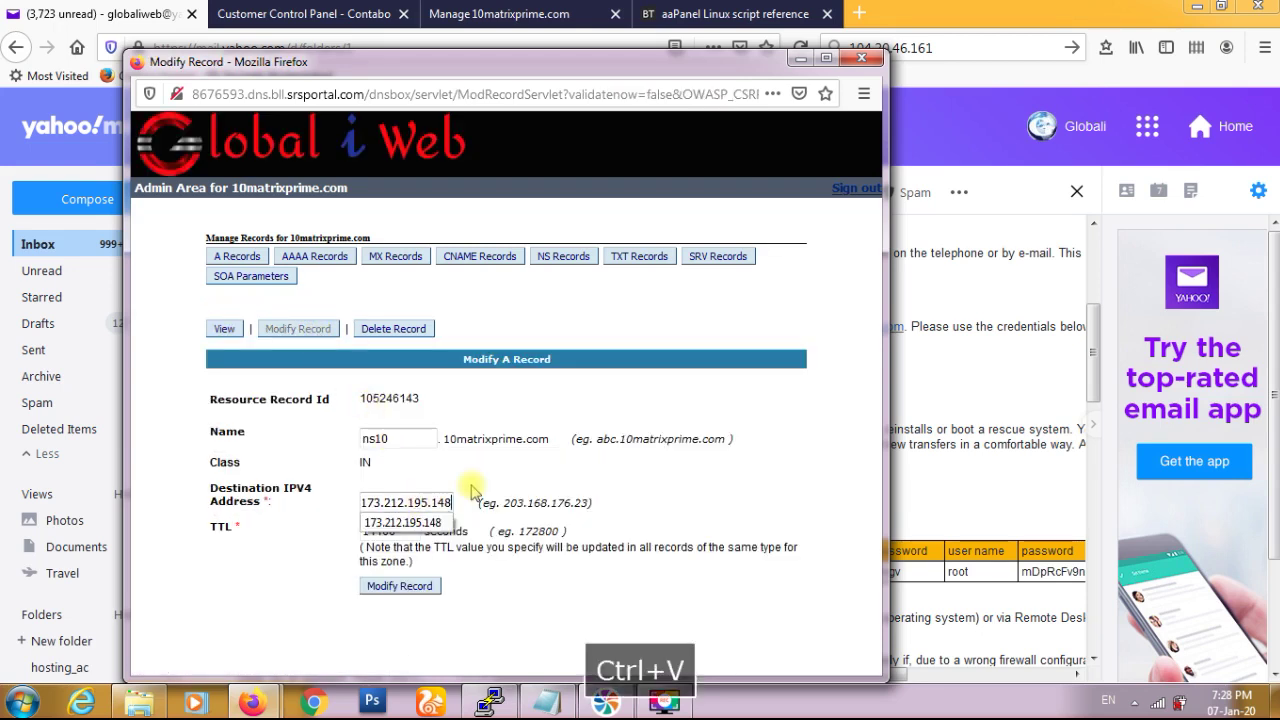
pyautogui.click(397, 588)
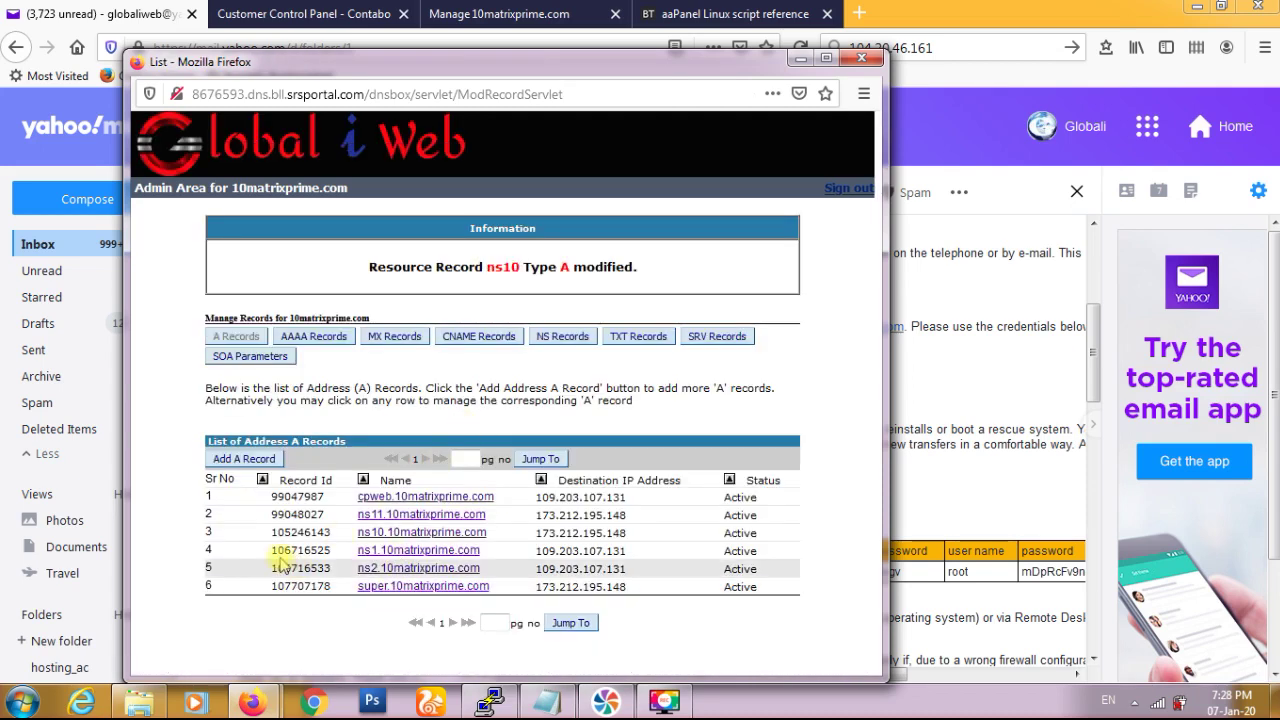
pyautogui.press('super')
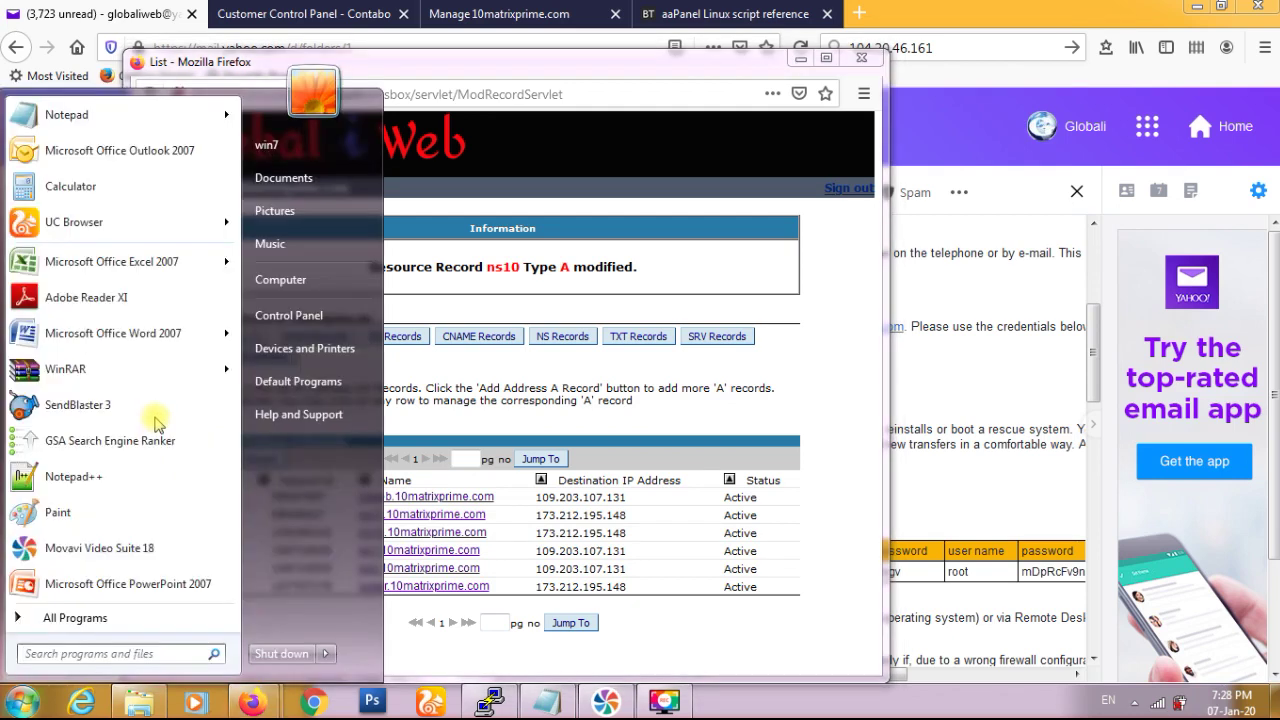
pyautogui.write('cmd')
pyautogui.press('Return')
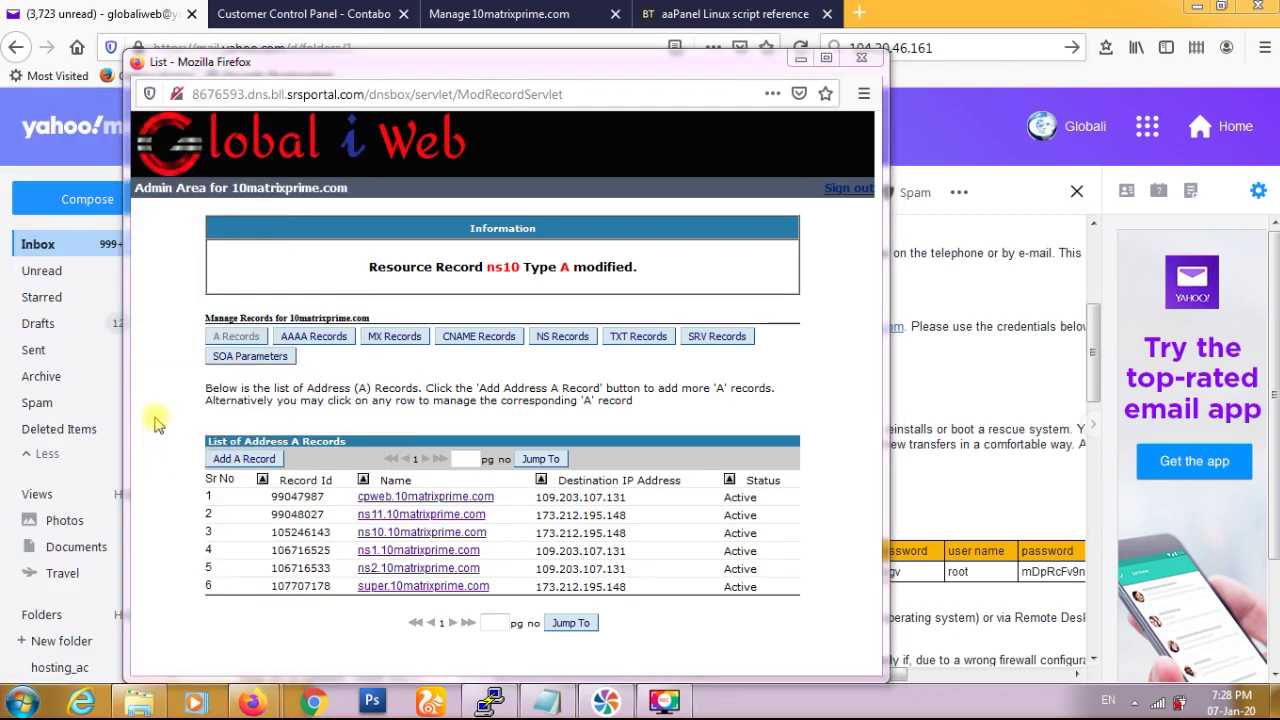
pyautogui.write('ping ')
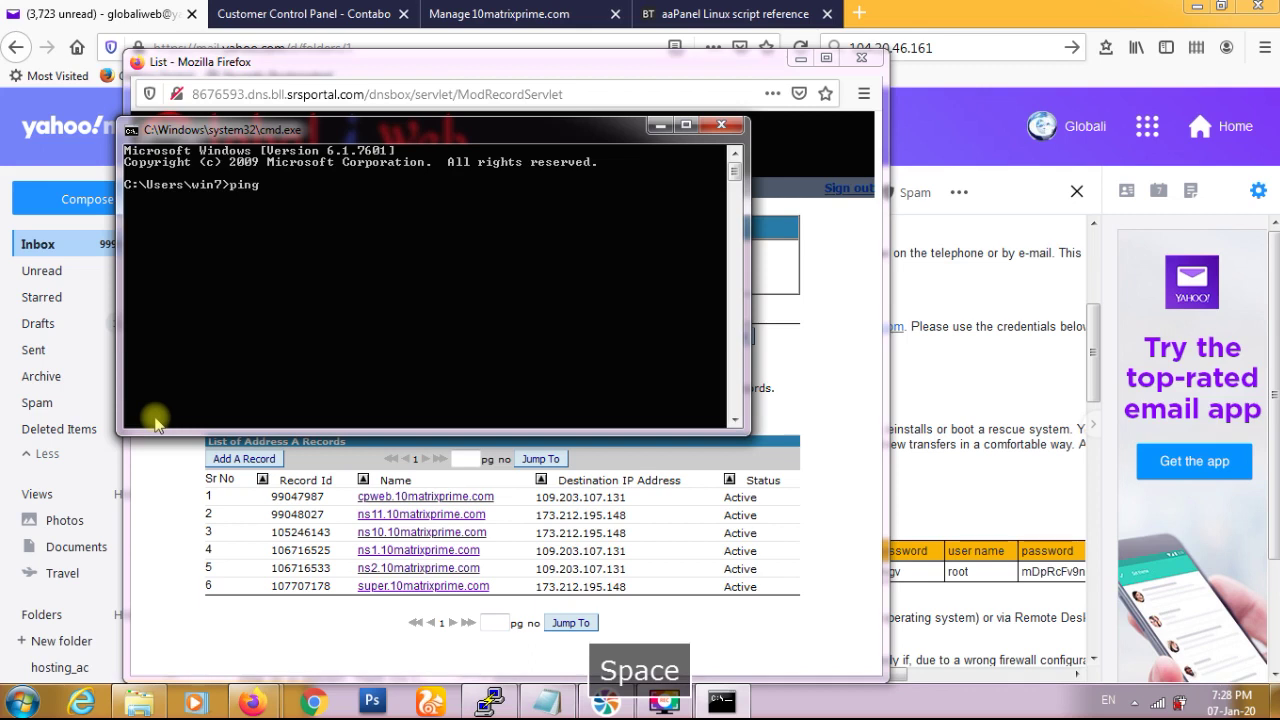
pyautogui.write('ns10.10matrixprime.com')
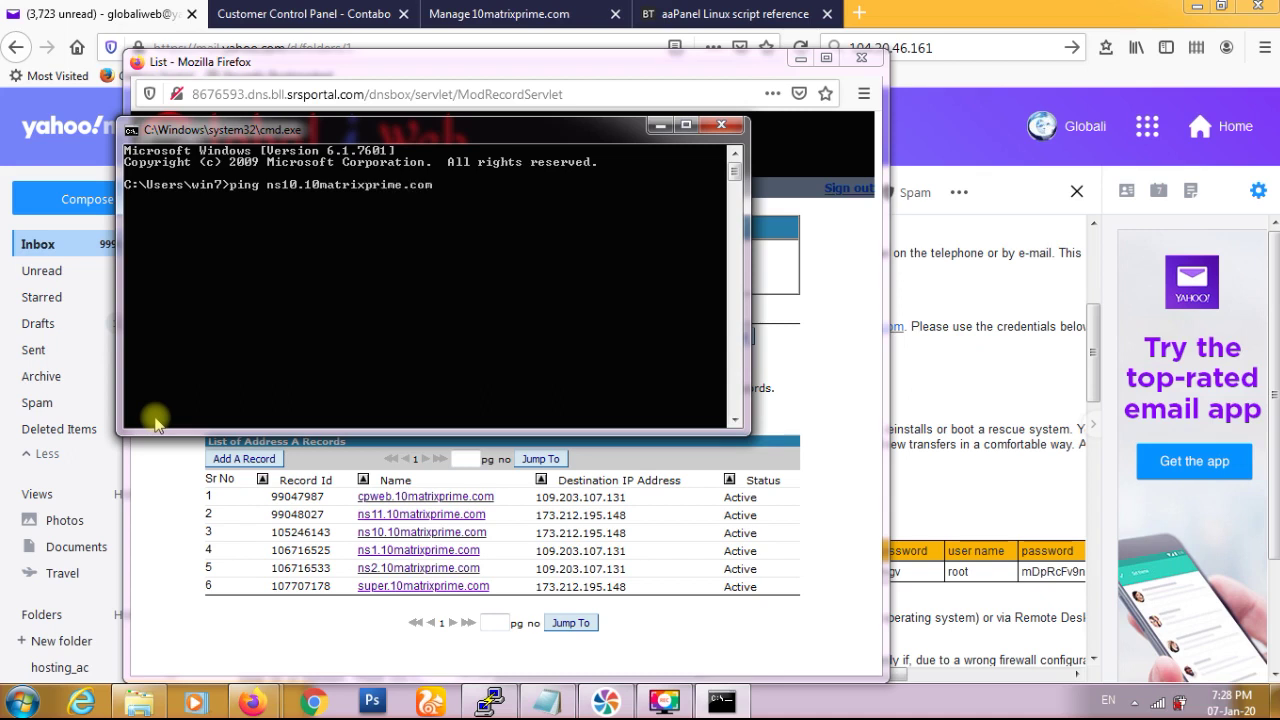
pyautogui.press('Return')
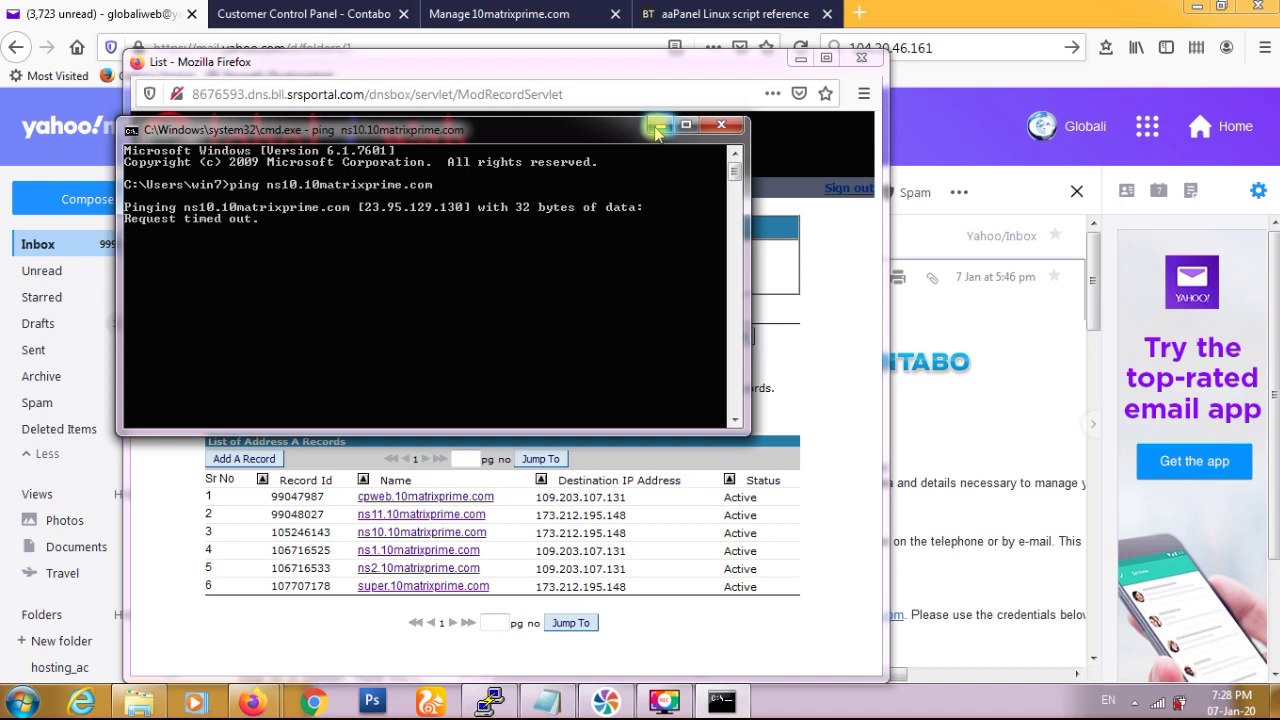
pyautogui.click(717, 126)
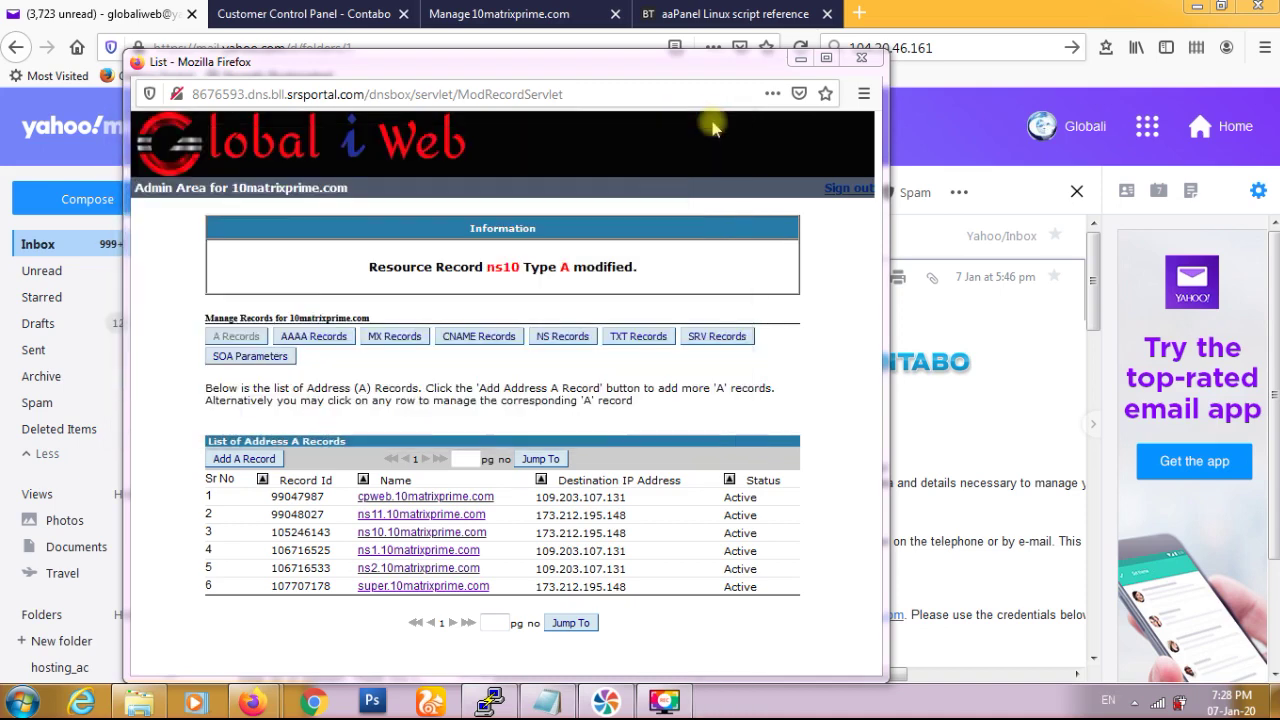
# - Close the DNS window and copy the CentOS install command again from the aaPanel reference tab
pyautogui.click(858, 62)
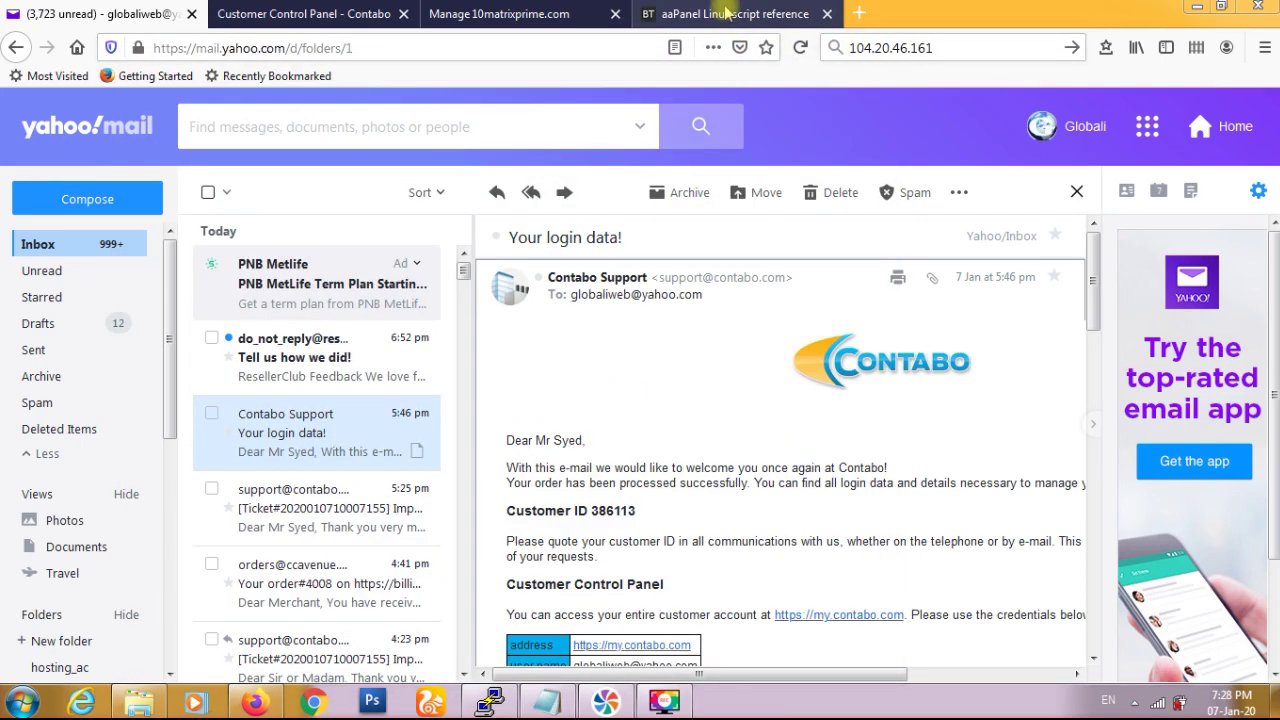
pyautogui.click(730, 14)
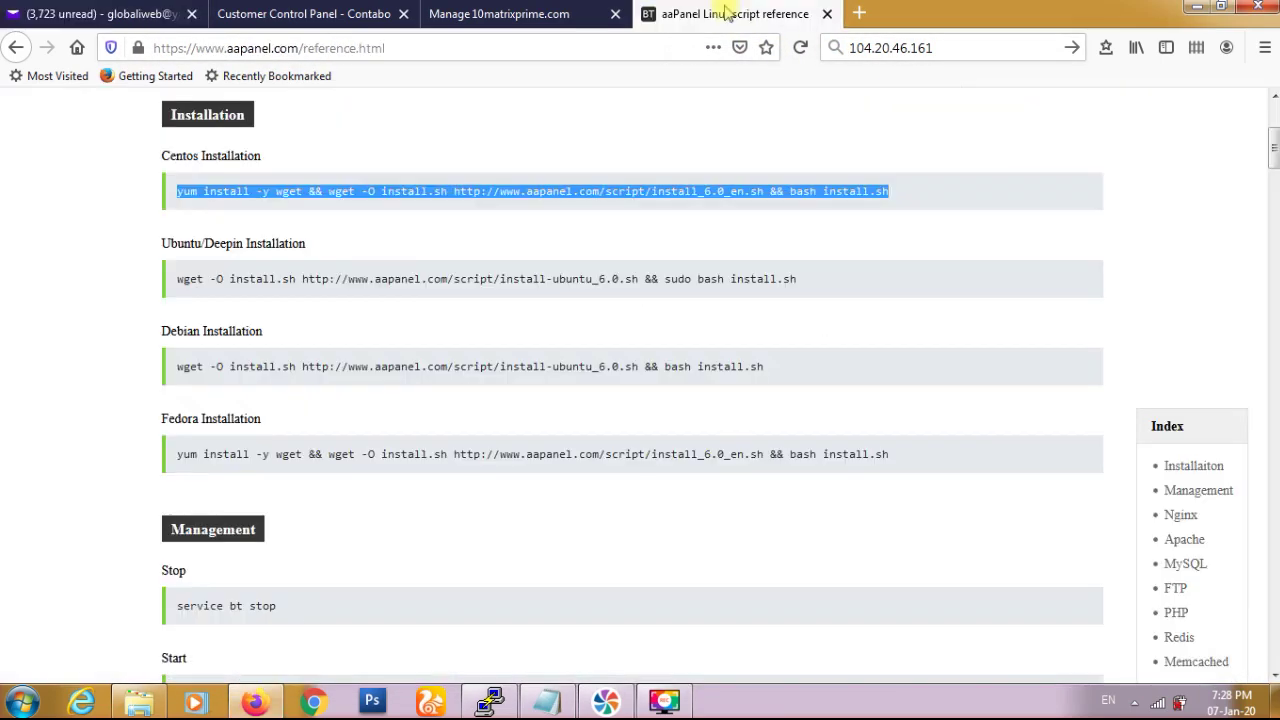
pyautogui.rightClick(574, 194)
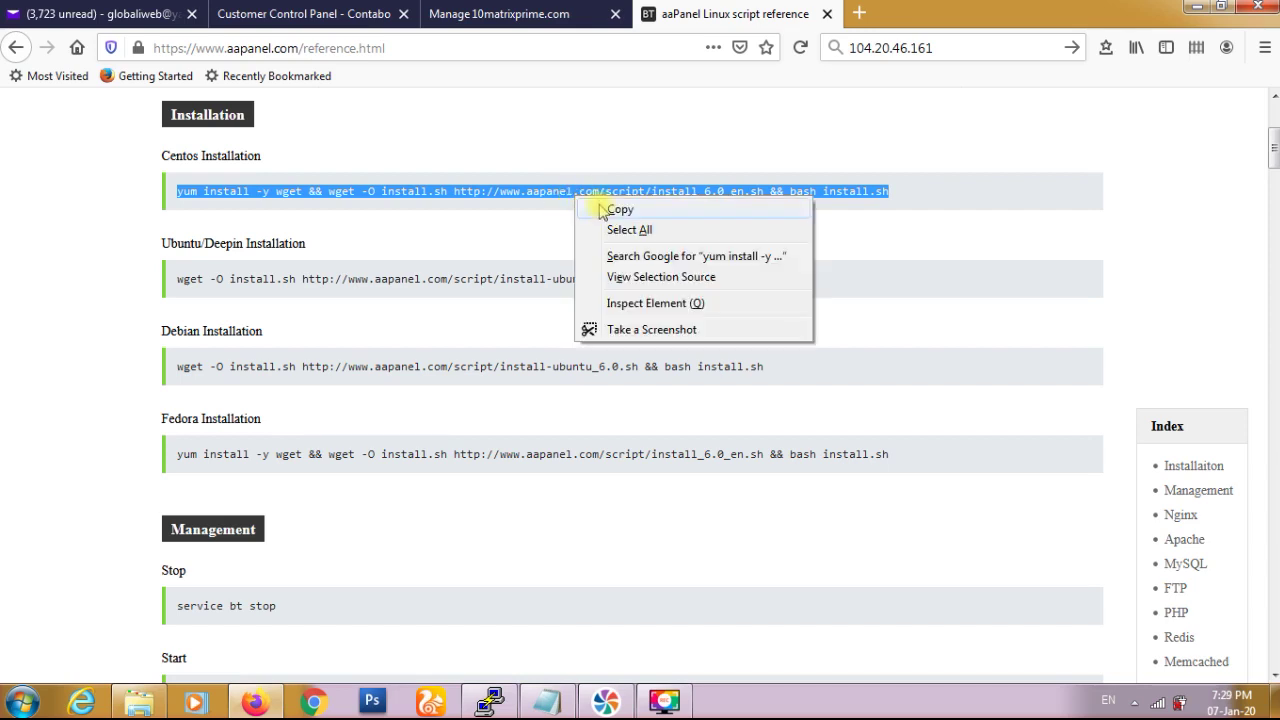
pyautogui.click(603, 205)
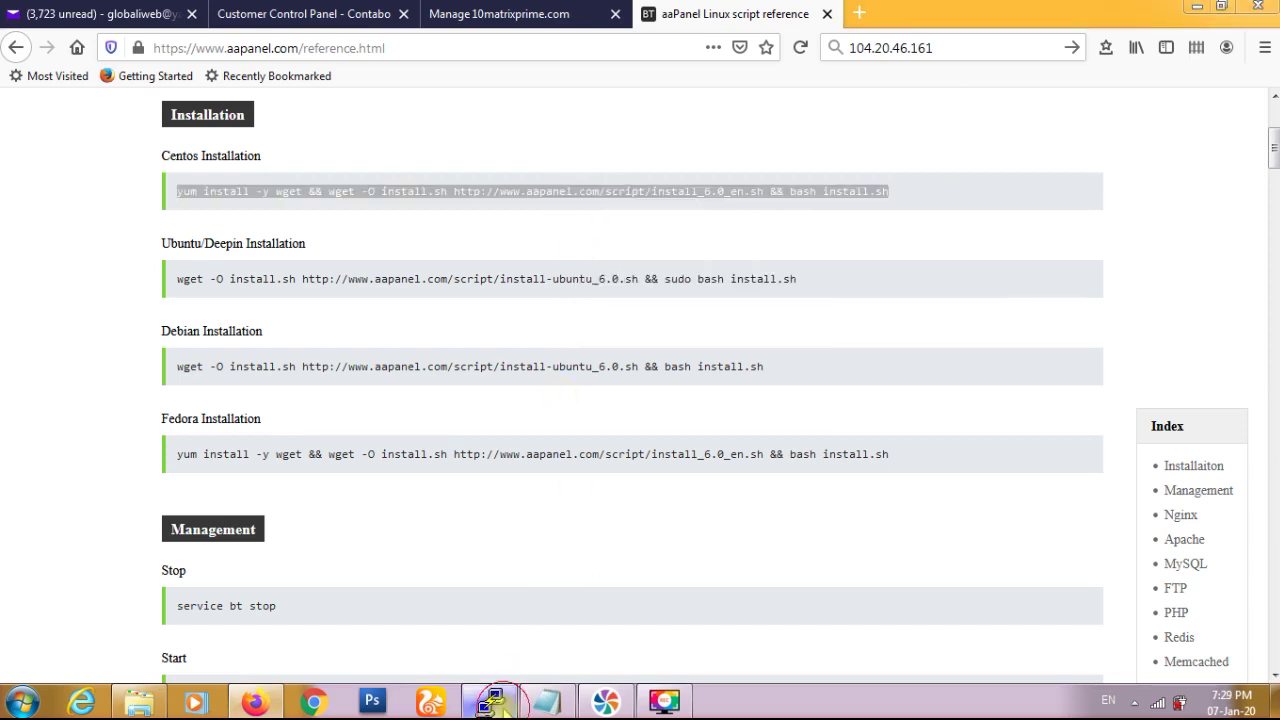
pyautogui.click(500, 706)
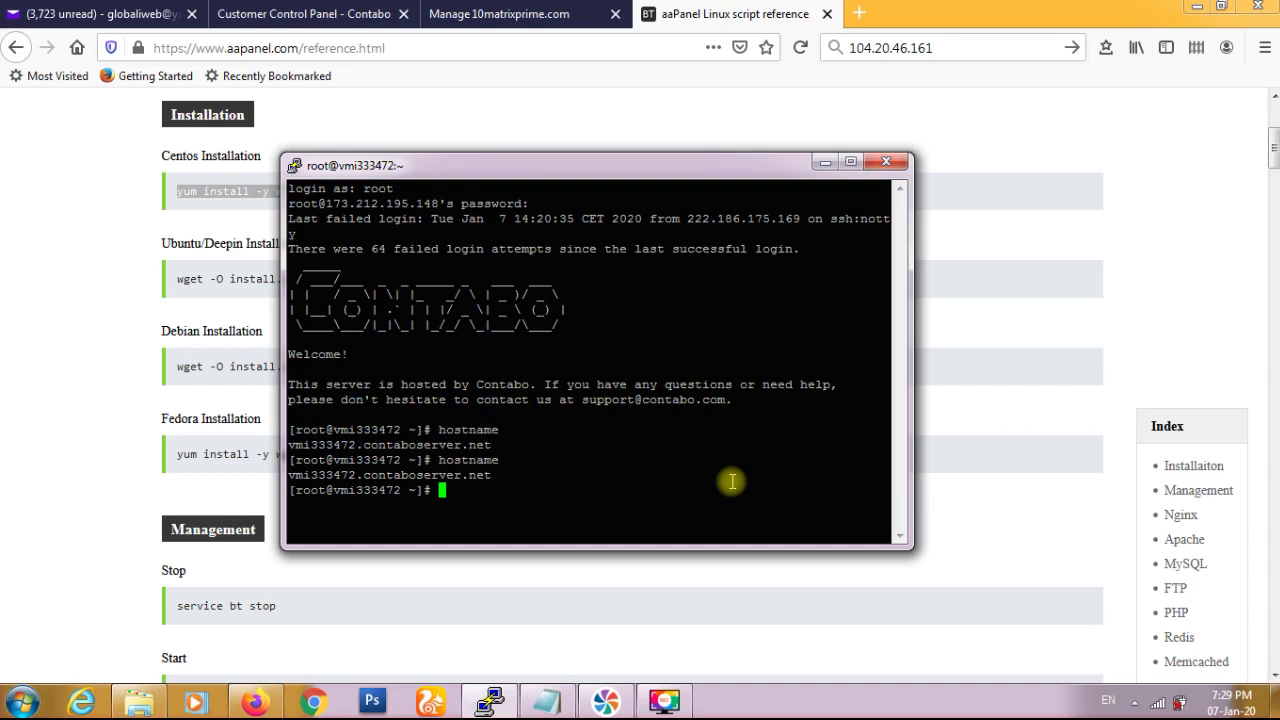
# - Paste the aaPanel CentOS install command into the PuTTY session and maximize the window
pyautogui.rightClick(732, 482)
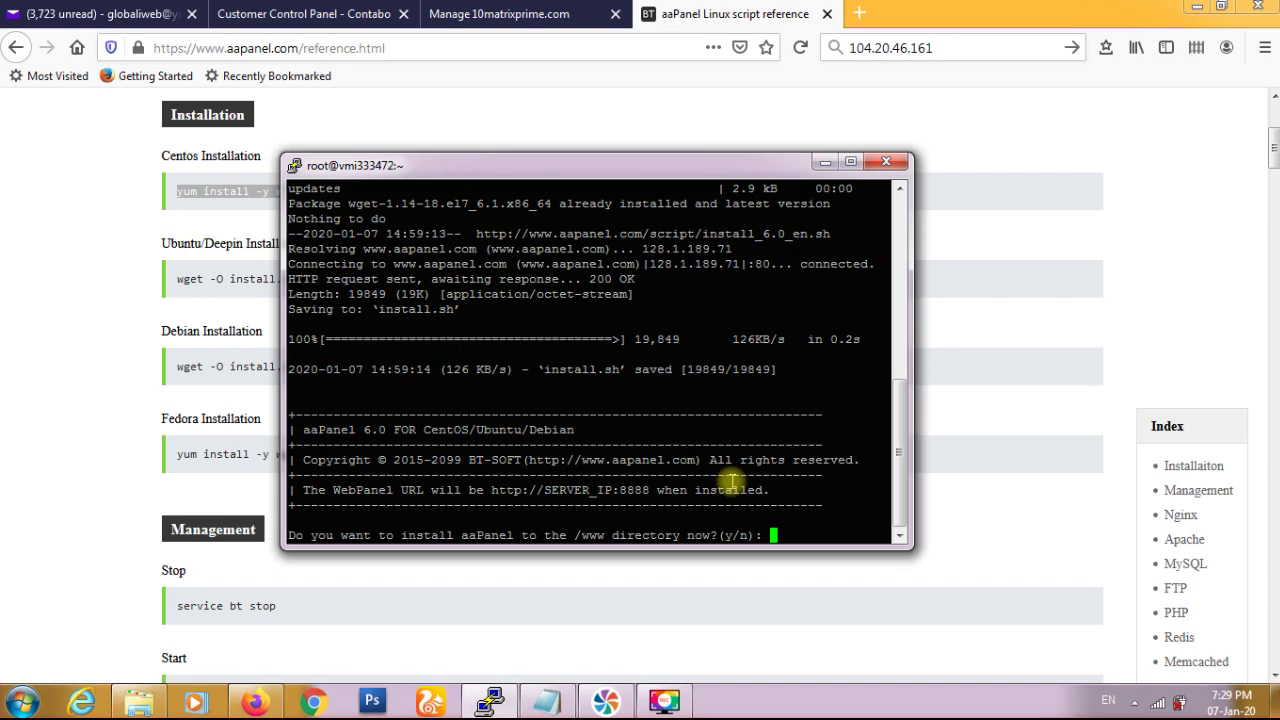
pyautogui.click(851, 162)
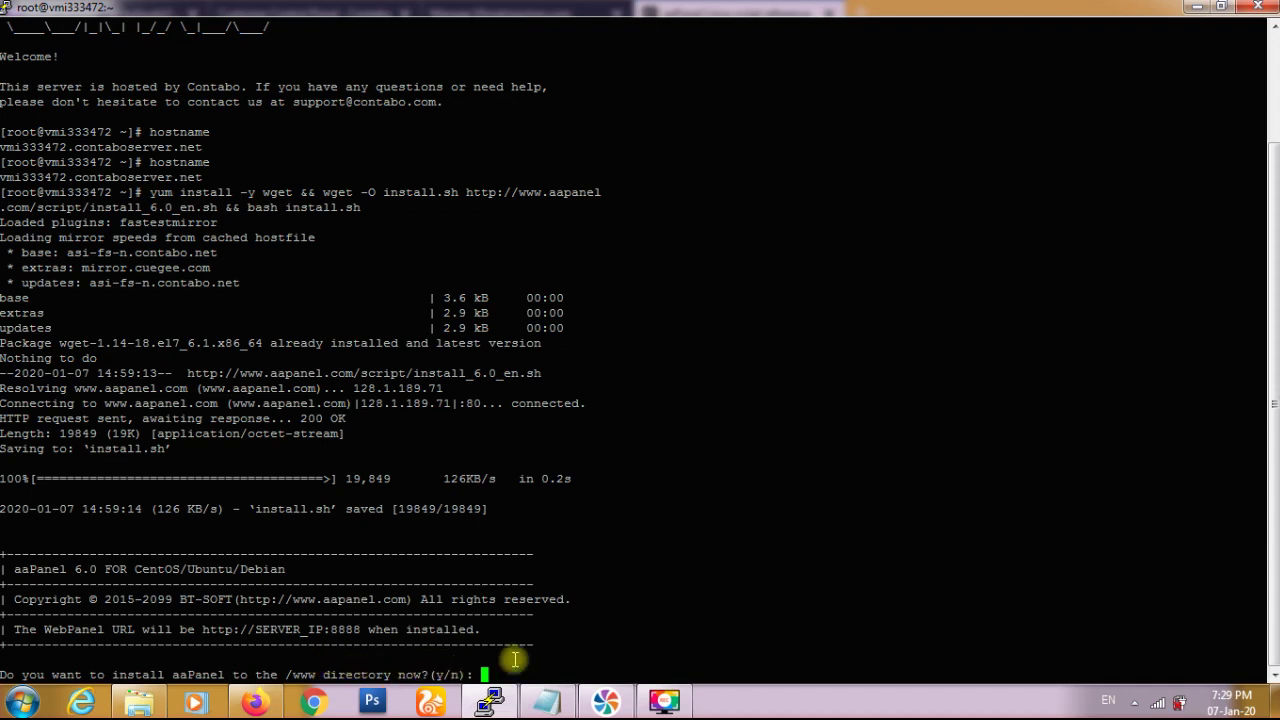
# - Confirm installing aaPanel to /www and wait for the port 8888 success message
pyautogui.press('Return')
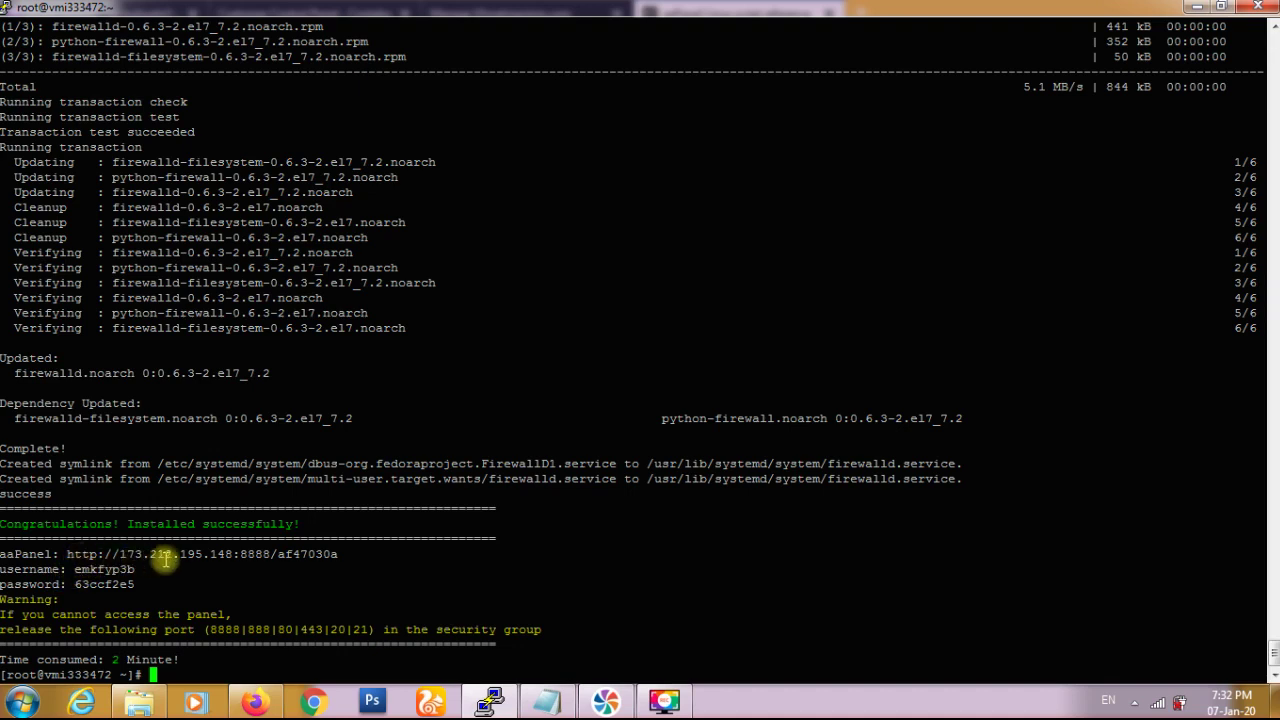
pyautogui.tripleClick(32, 524)
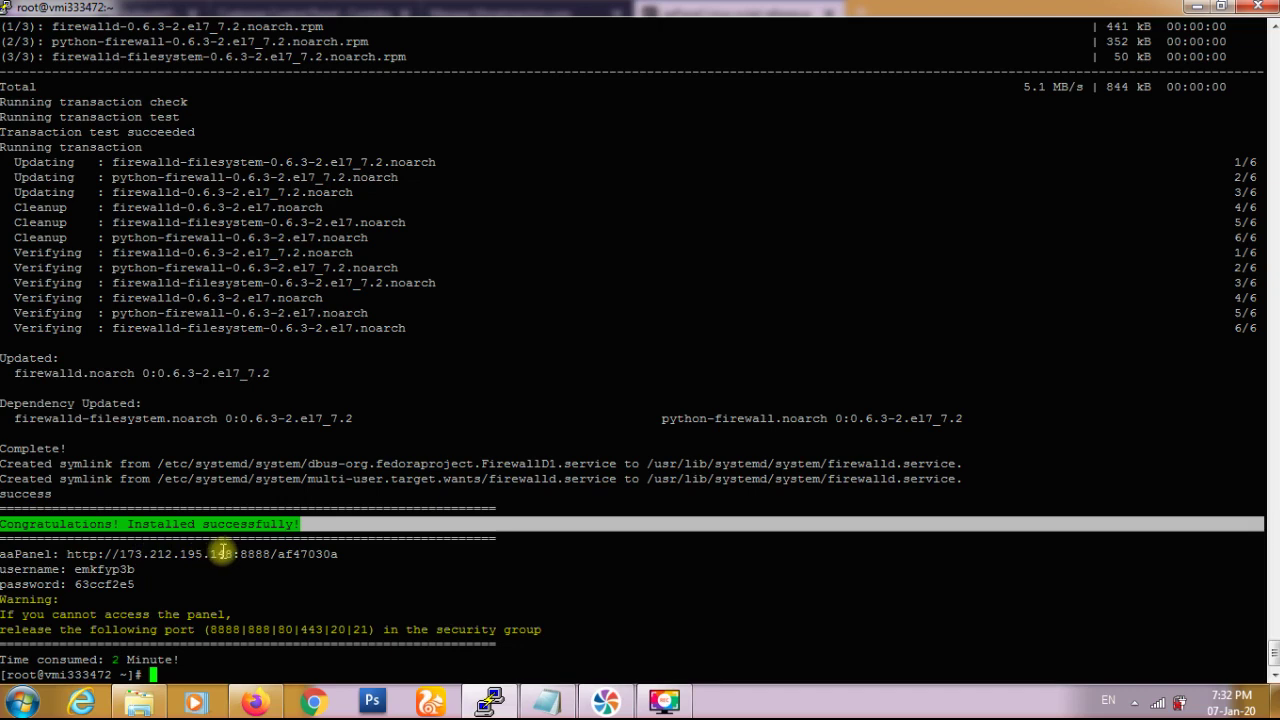
pyautogui.click(284, 553)
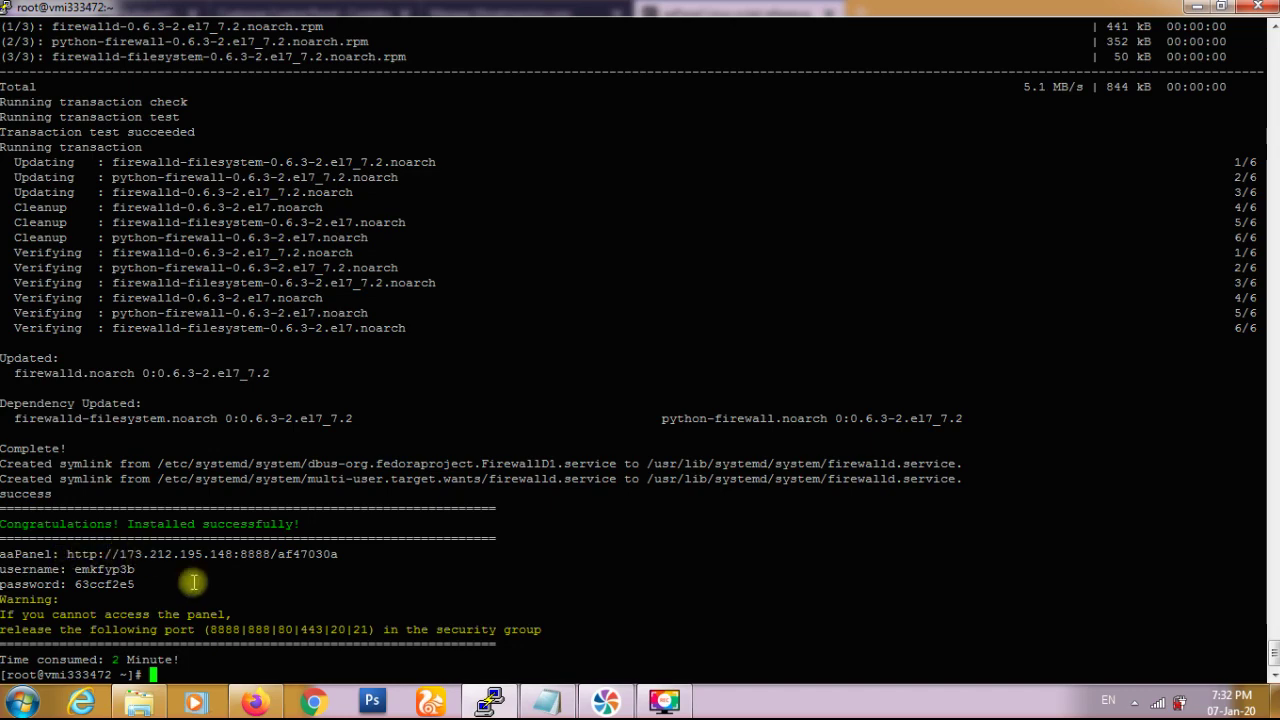
# - Copy the server IP address from the Notepad notes
pyautogui.click(265, 705)
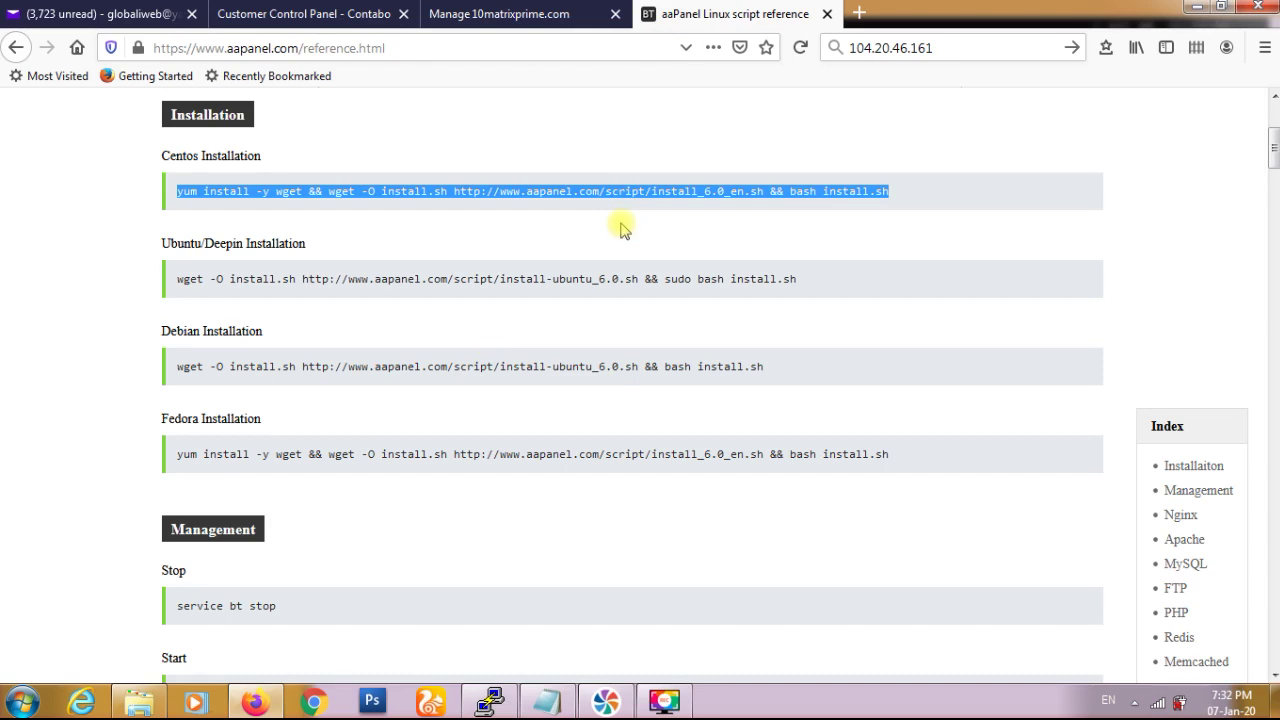
pyautogui.click(546, 702)
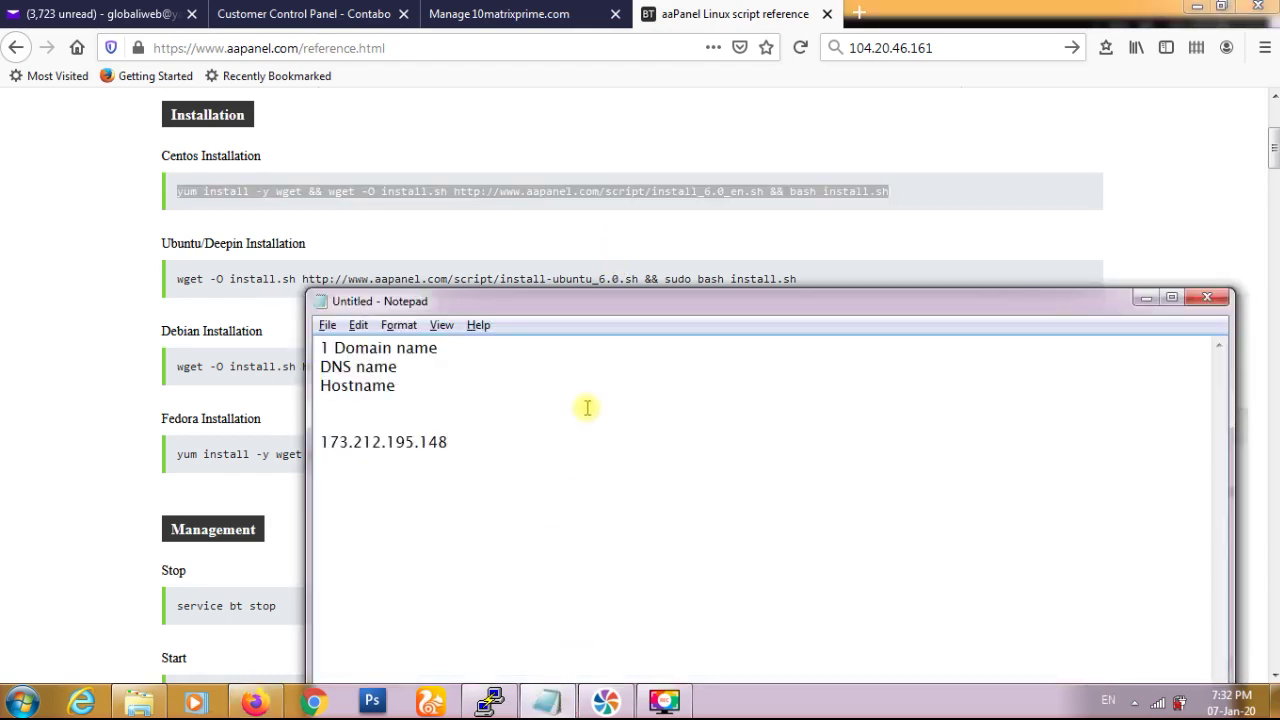
pyautogui.hotkey('shift', 'Home')
pyautogui.hotkey('ctrl', 'c')
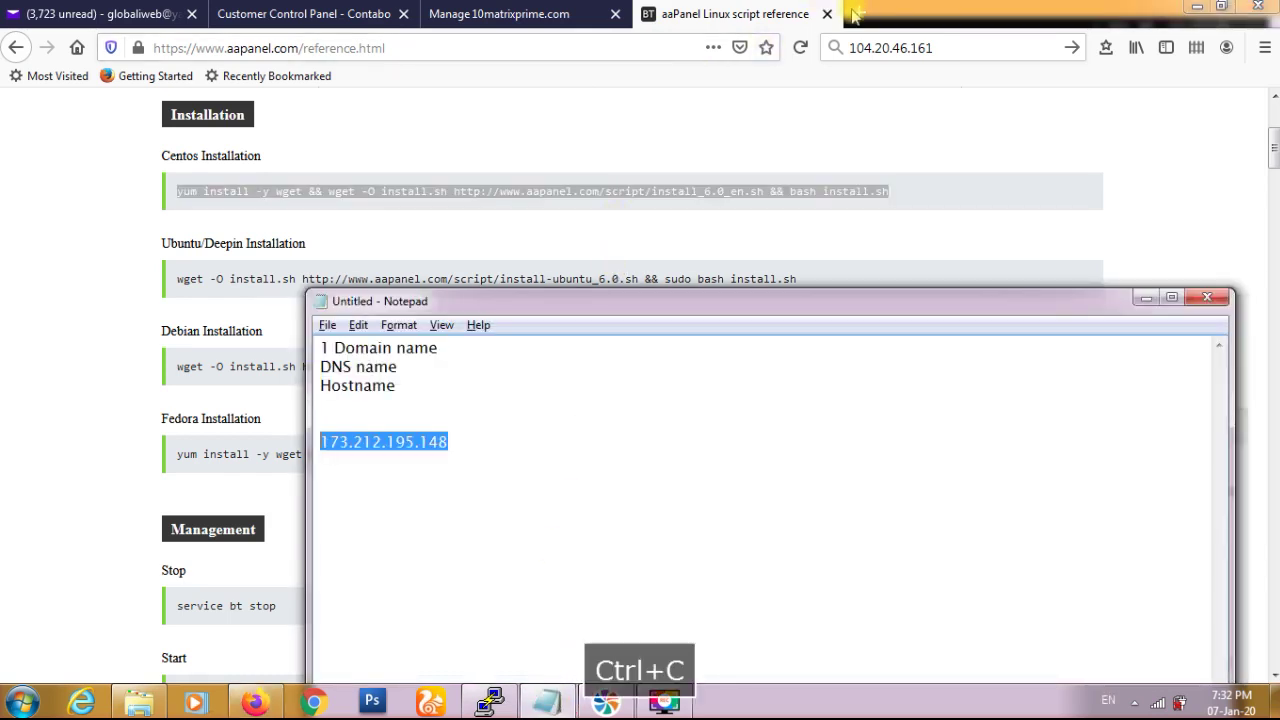
# - Load 173.212.195.148:8888 in a new Firefox tab
pyautogui.click(853, 11)
pyautogui.click(855, 12)
pyautogui.hotkey('ctrl', 'v')
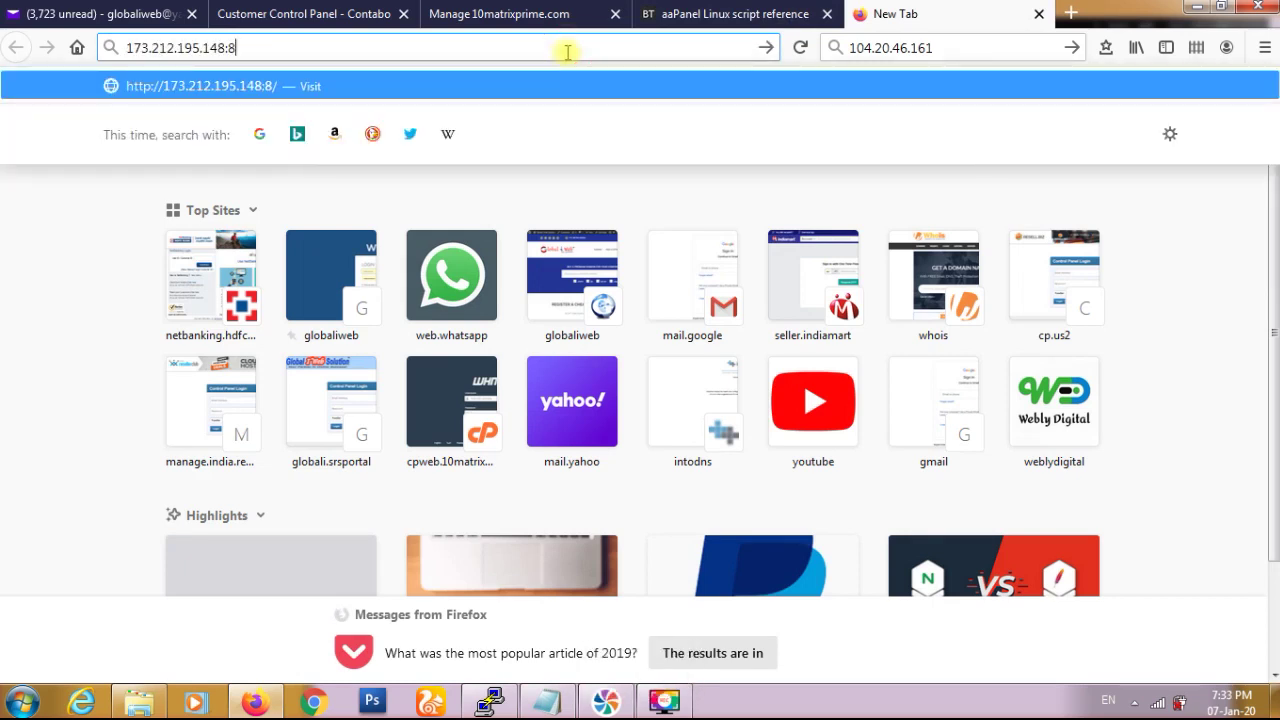
pyautogui.press('Return')
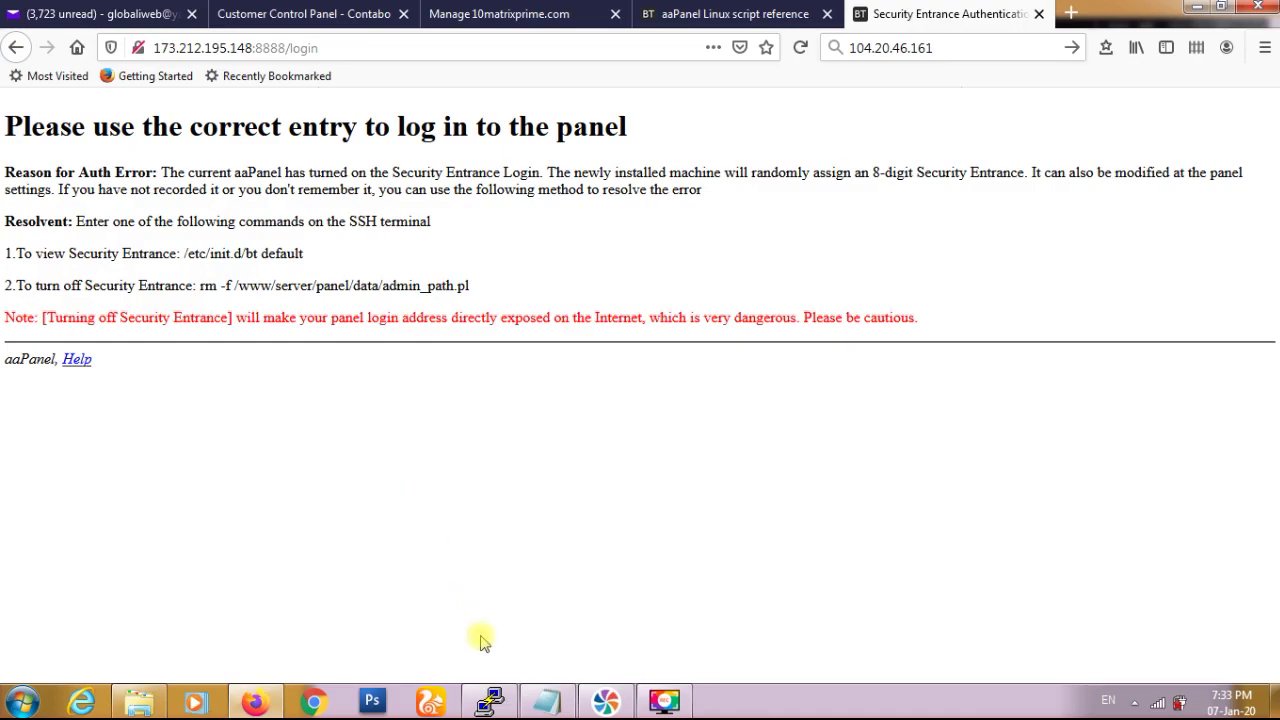
pyautogui.click(490, 699)
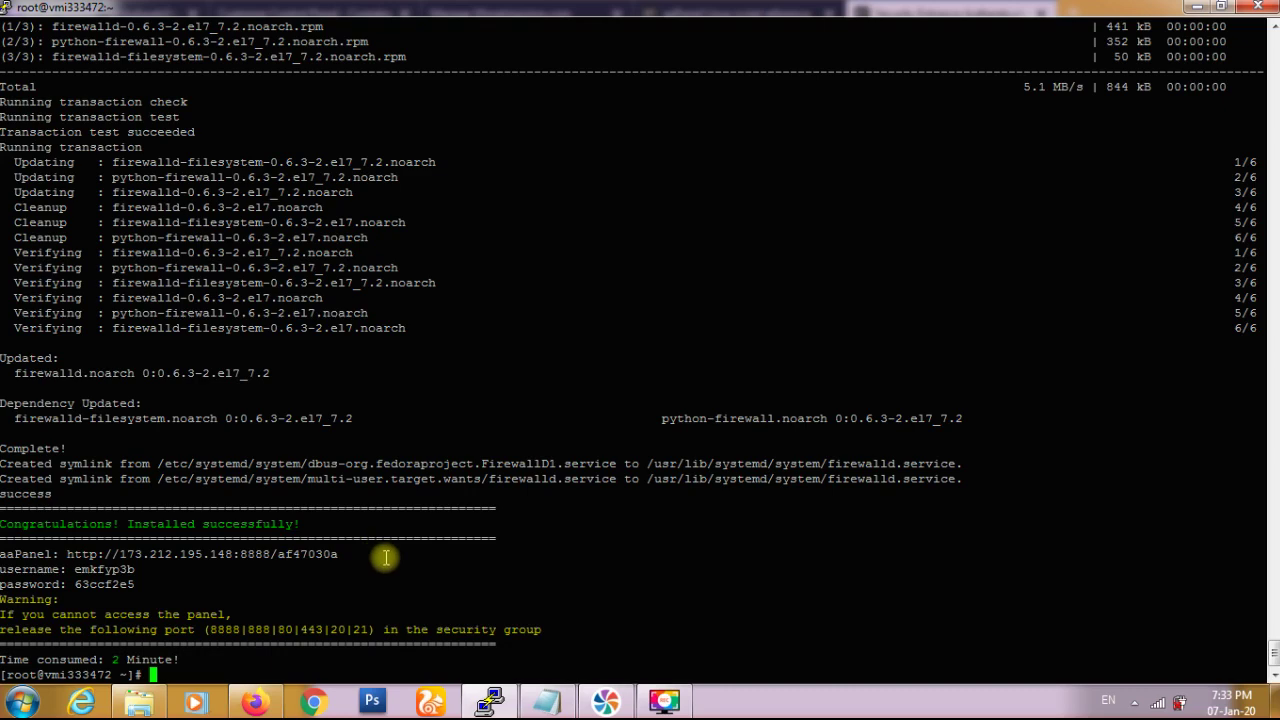
pyautogui.click(255, 703)
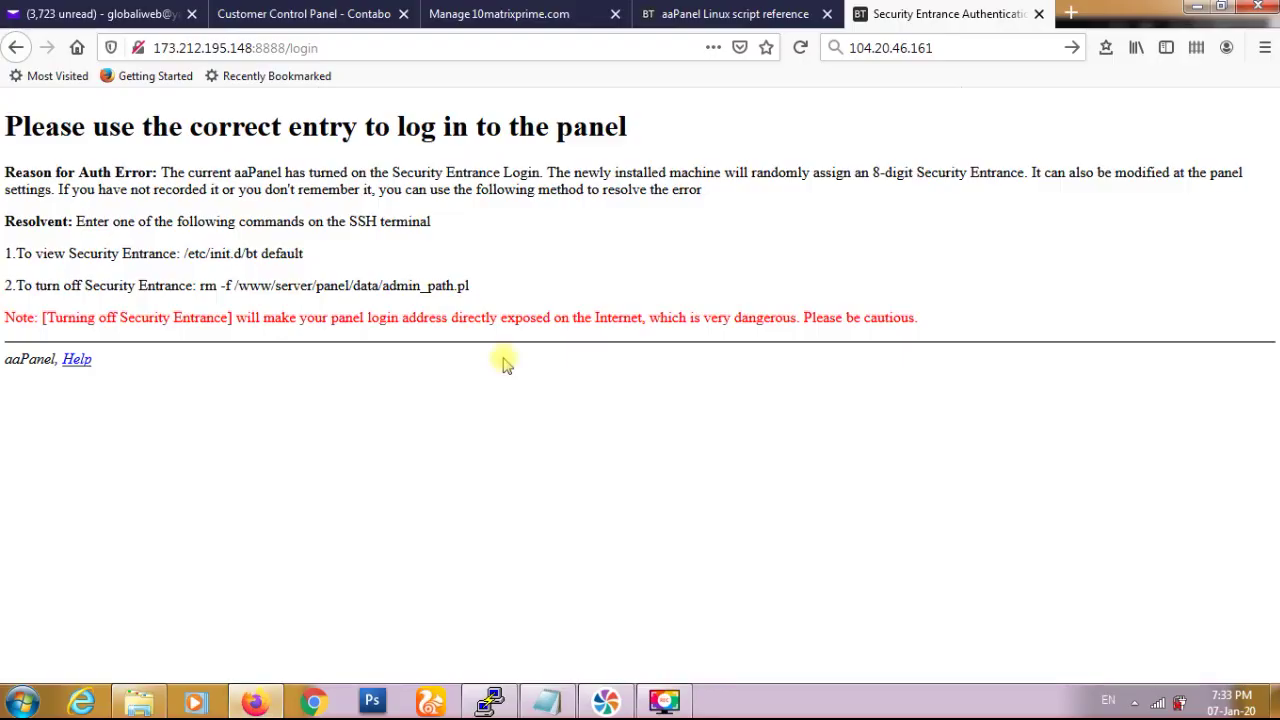
pyautogui.doubleClick(508, 48)
pyautogui.write('af')
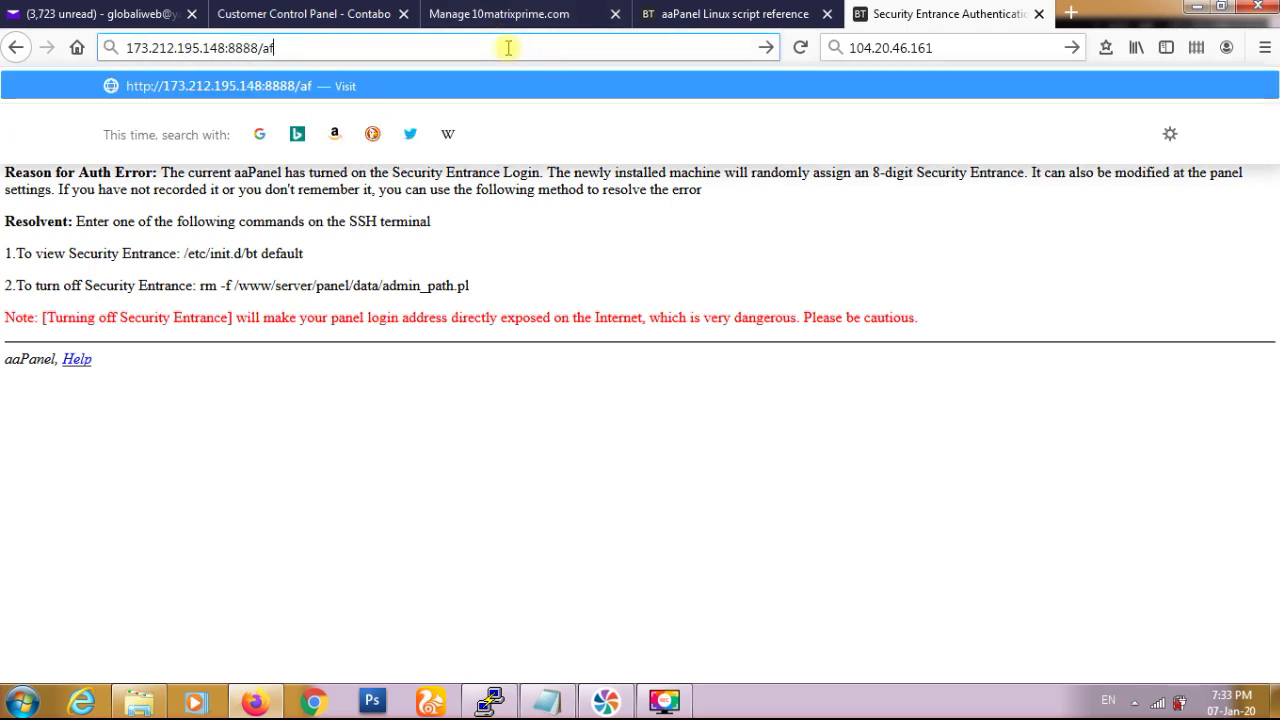
pyautogui.write('47')
pyautogui.hotkey('alt', 'Tab')
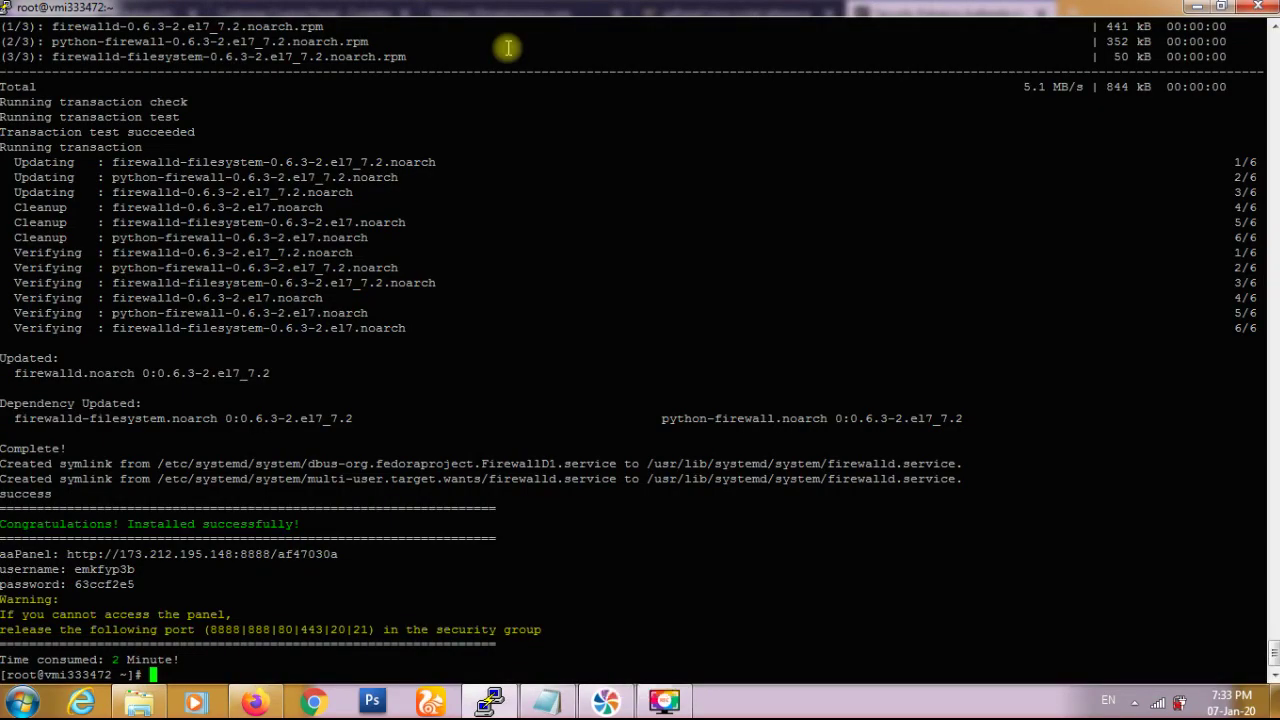
pyautogui.hotkey('alt', 'Tab')
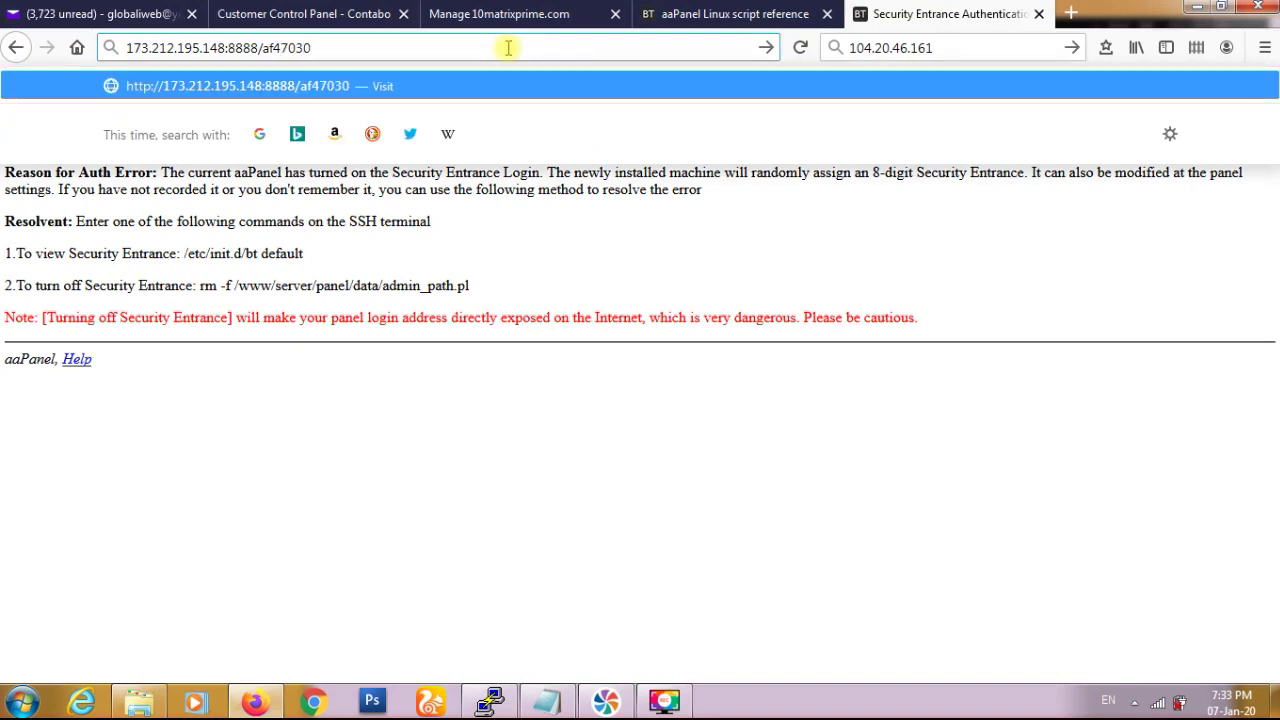
pyautogui.press('Return')
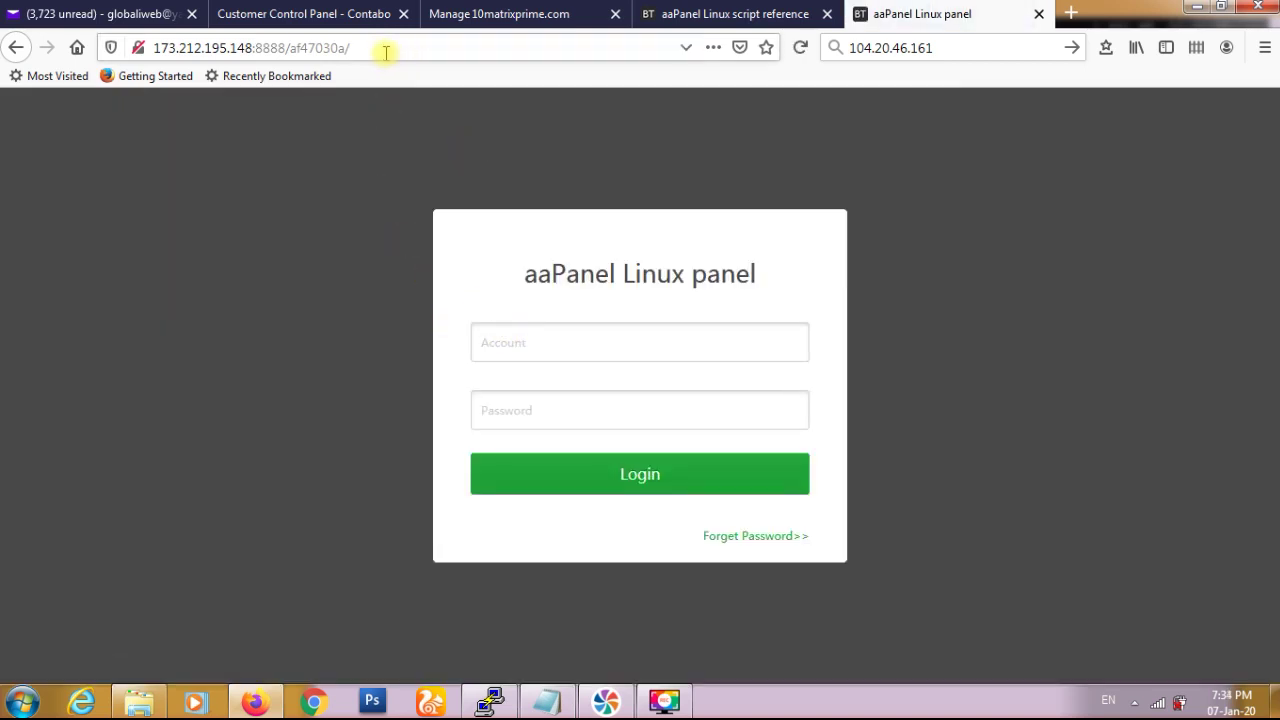
# - Copy the panel username and password lines from the PuTTY output
pyautogui.doubleClick(316, 48)
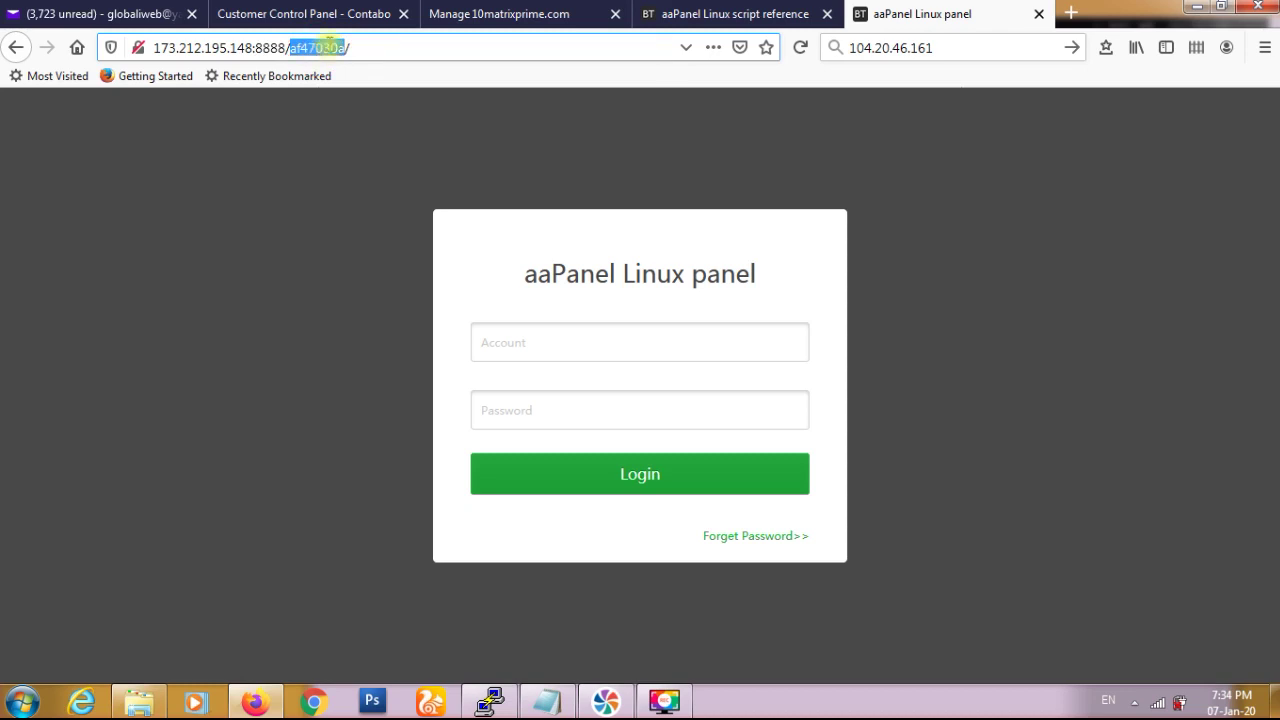
pyautogui.click(505, 704)
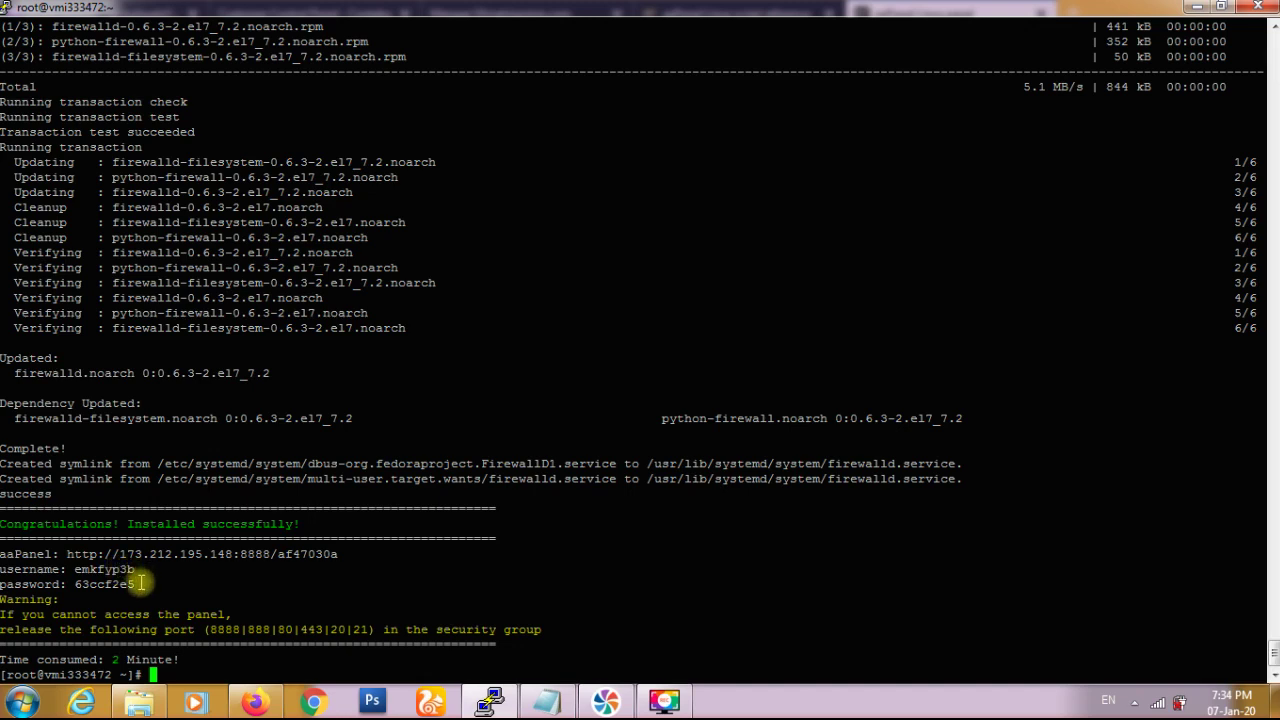
pyautogui.tripleClick(98, 585)
pyautogui.moveTo(98, 585); pyautogui.dragTo(5, 570)
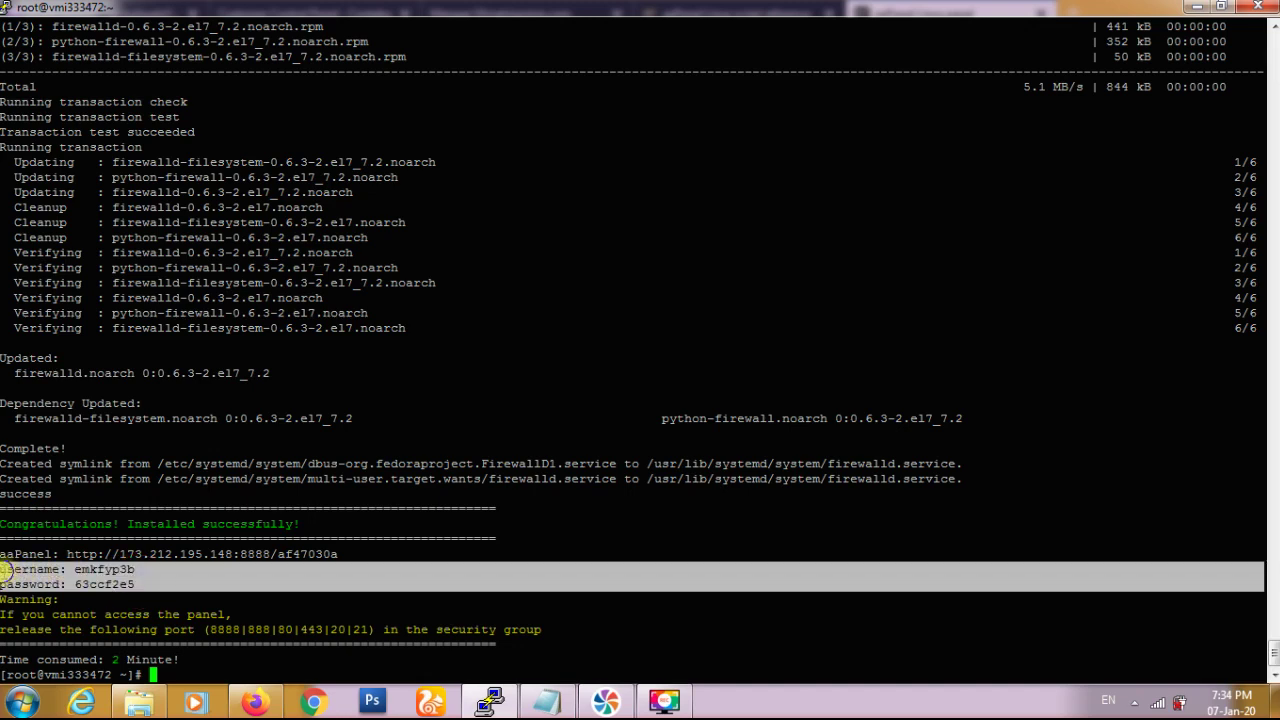
pyautogui.rightClick(6, 571)
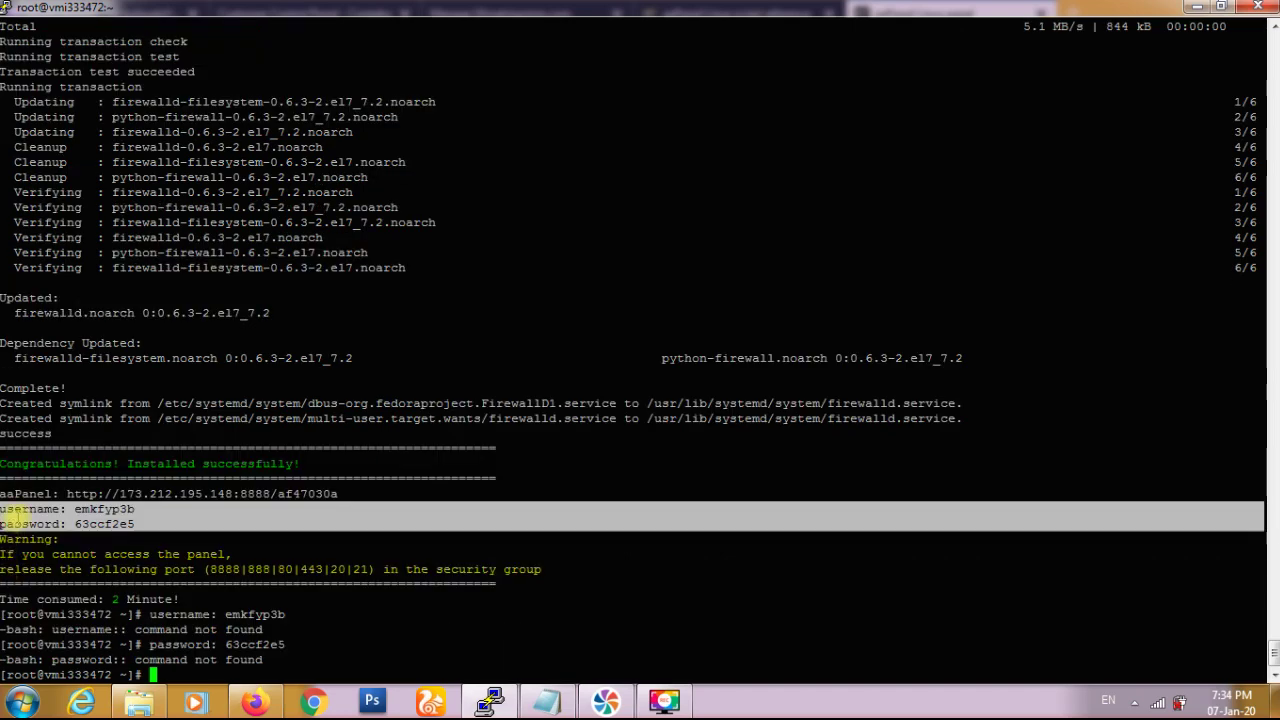
pyautogui.rightClick(152, 6)
pyautogui.moveTo(228, 152)
pyautogui.moveTo(437, 330)
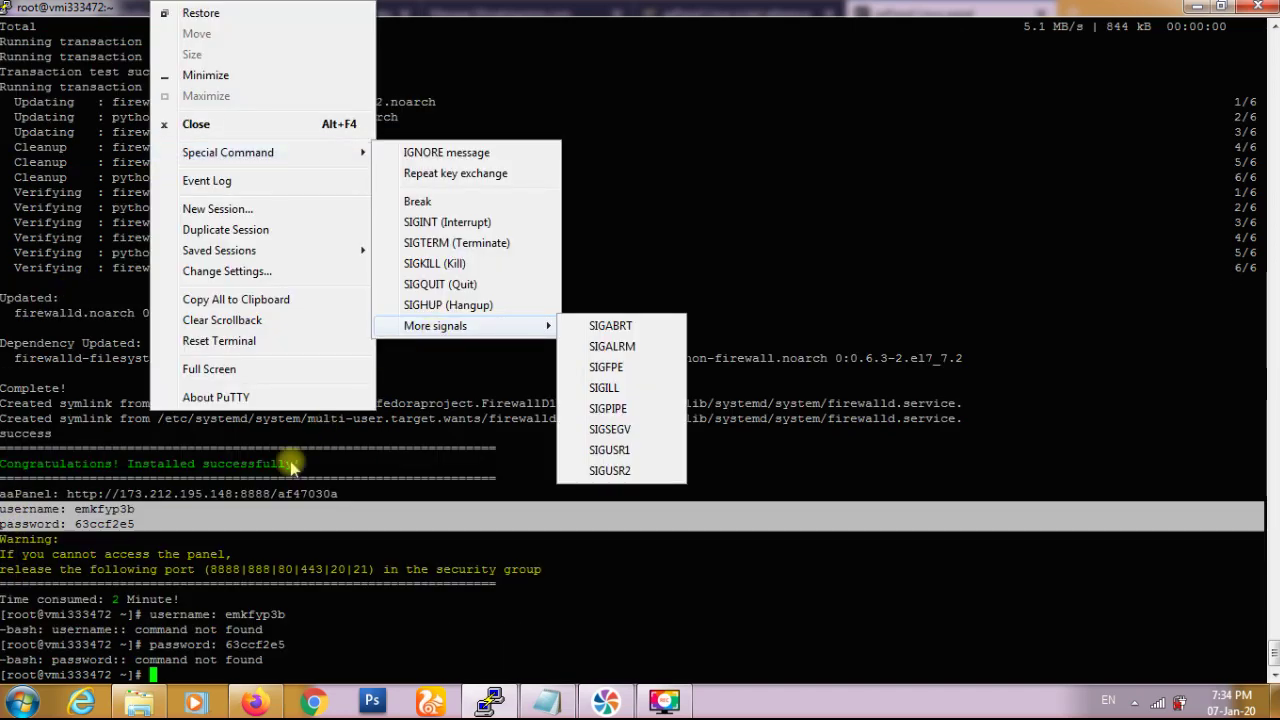
pyautogui.click(452, 12)
pyautogui.hotkey('ctrl', 'c')
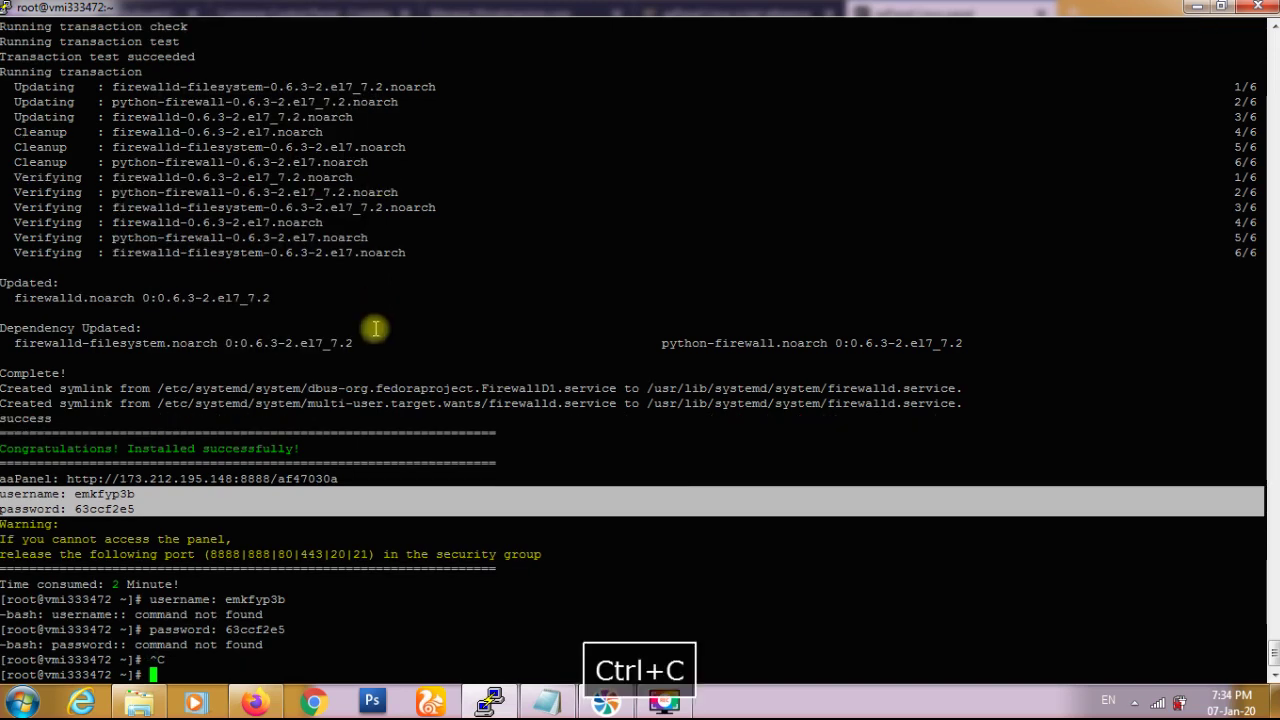
# - Paste the login details into Notepad and enter the username in the Account field
pyautogui.click(538, 690)
pyautogui.click(531, 460)
pyautogui.hotkey('ctrl', 'v')
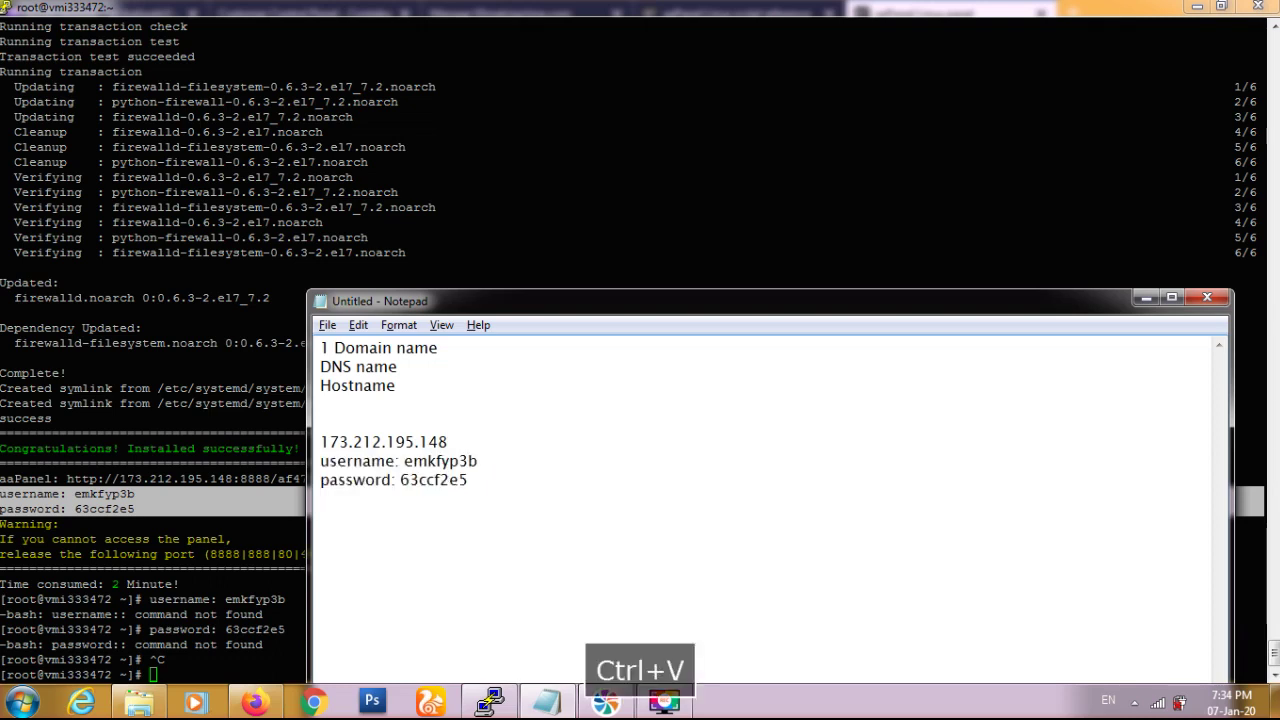
pyautogui.moveTo(423, 458); pyautogui.dragTo(479, 460)
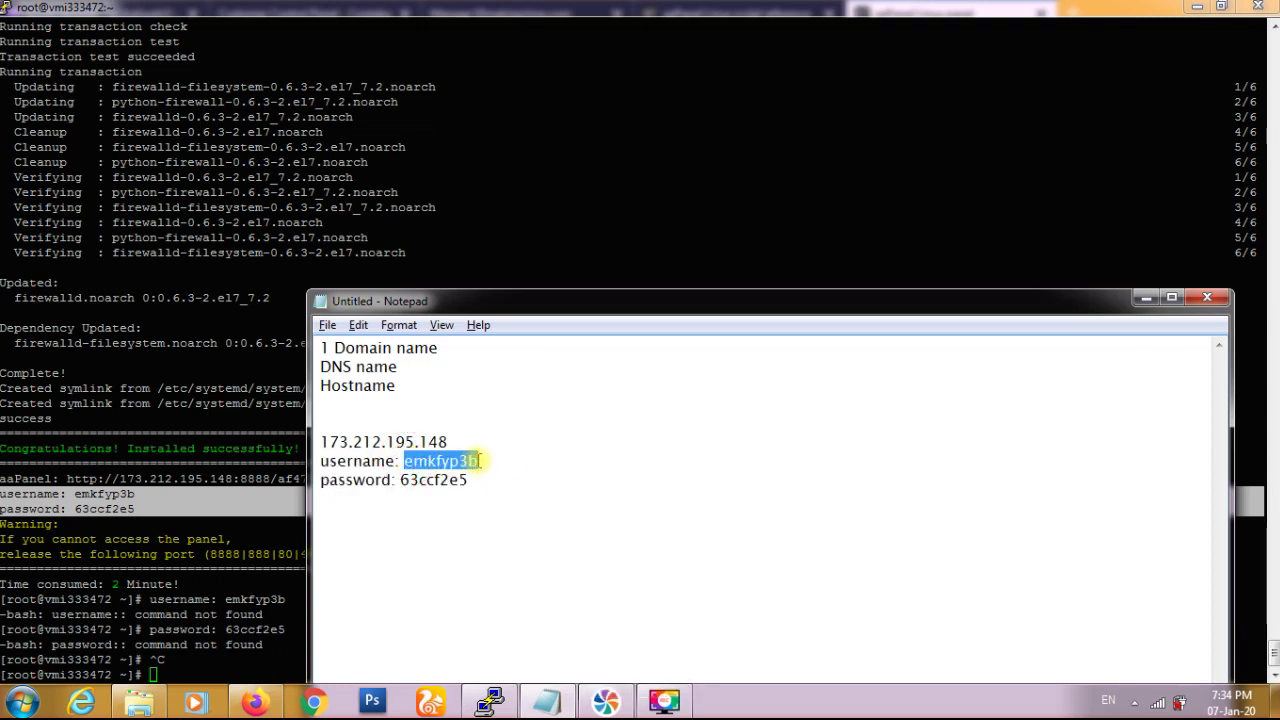
pyautogui.hotkey('ctrl', 'c')
pyautogui.hotkey('alt', 'Tab')
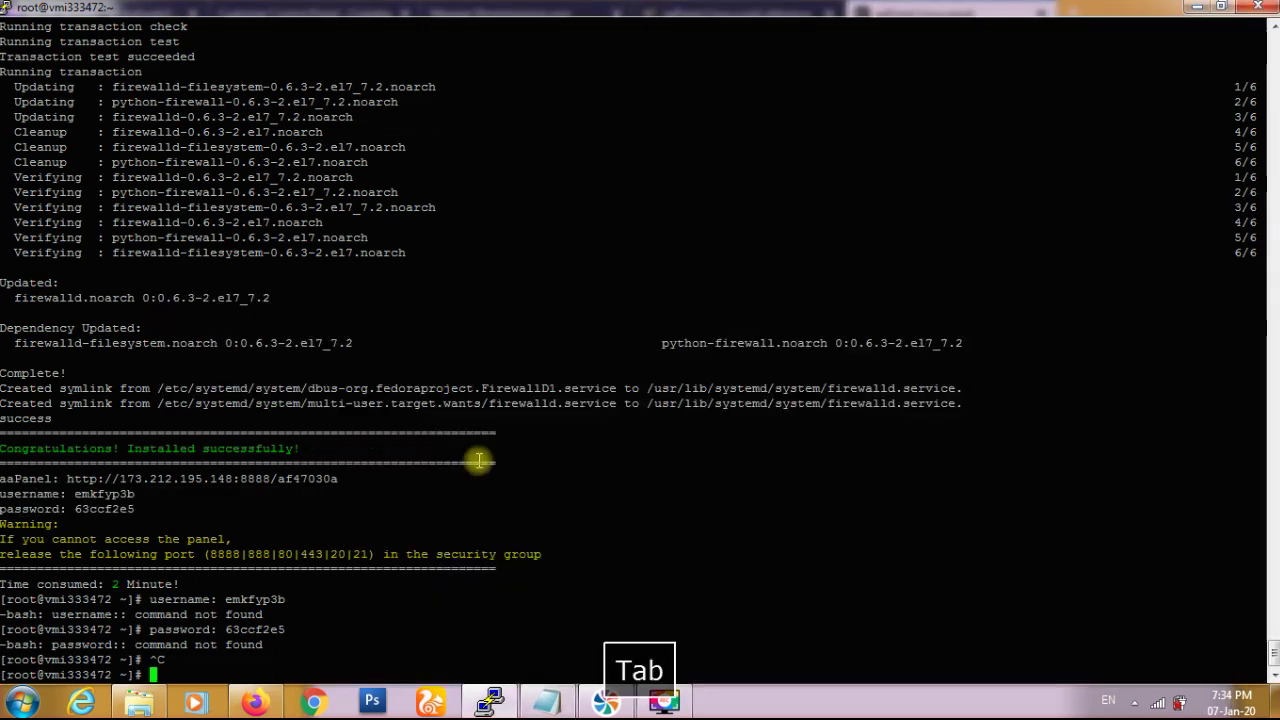
pyautogui.click(257, 703)
pyautogui.click(563, 340)
pyautogui.hotkey('ctrl', 'v')
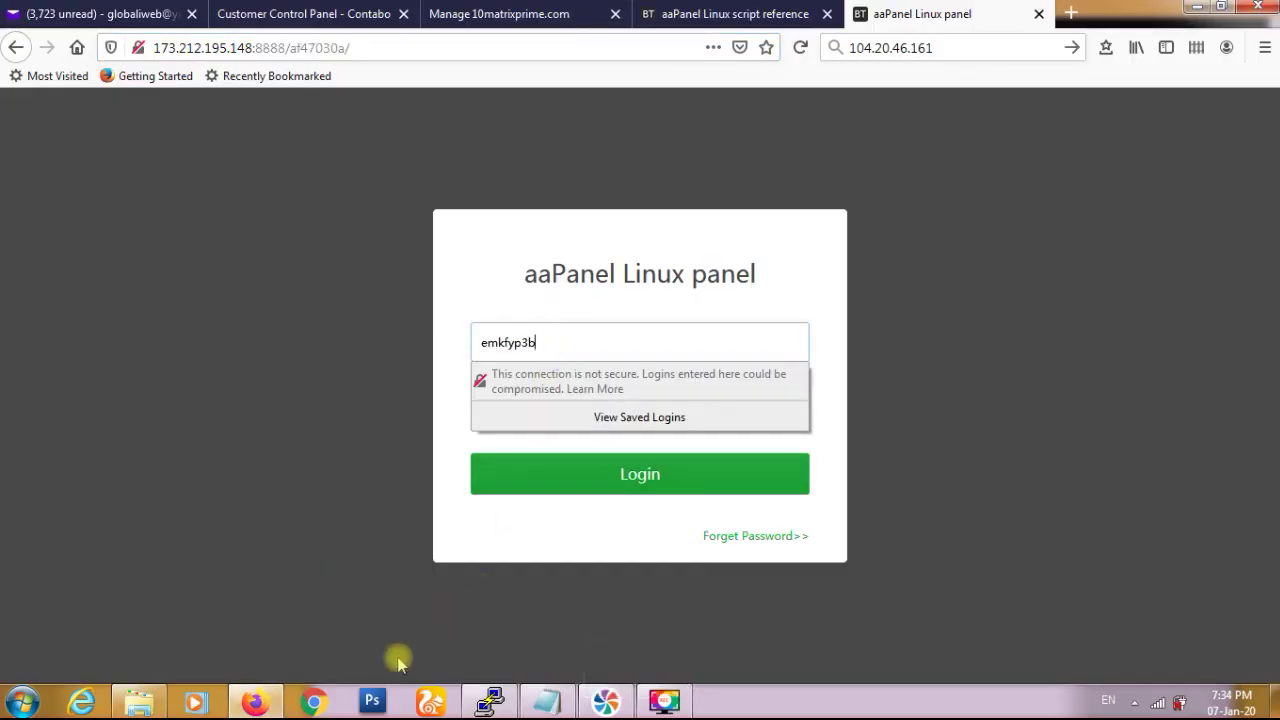
# - Enter the password from the notes, log in, and decline saving the login
pyautogui.click(547, 703)
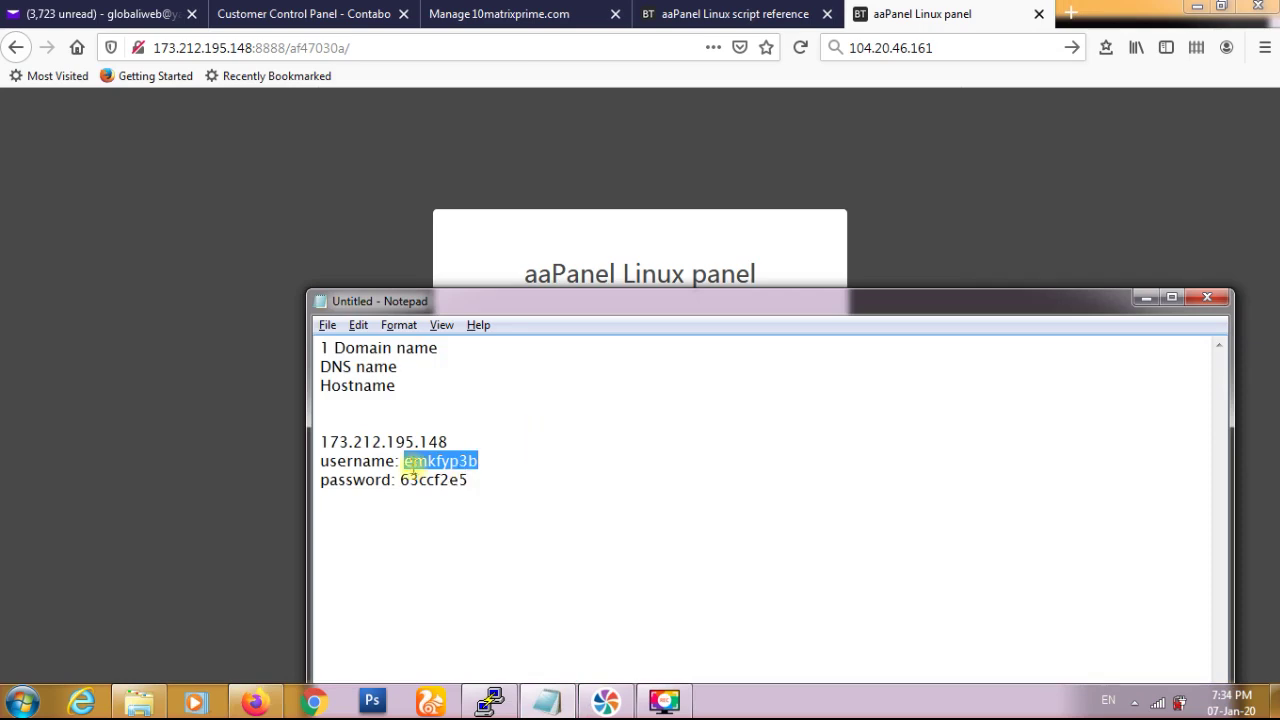
pyautogui.moveTo(402, 477); pyautogui.dragTo(444, 486)
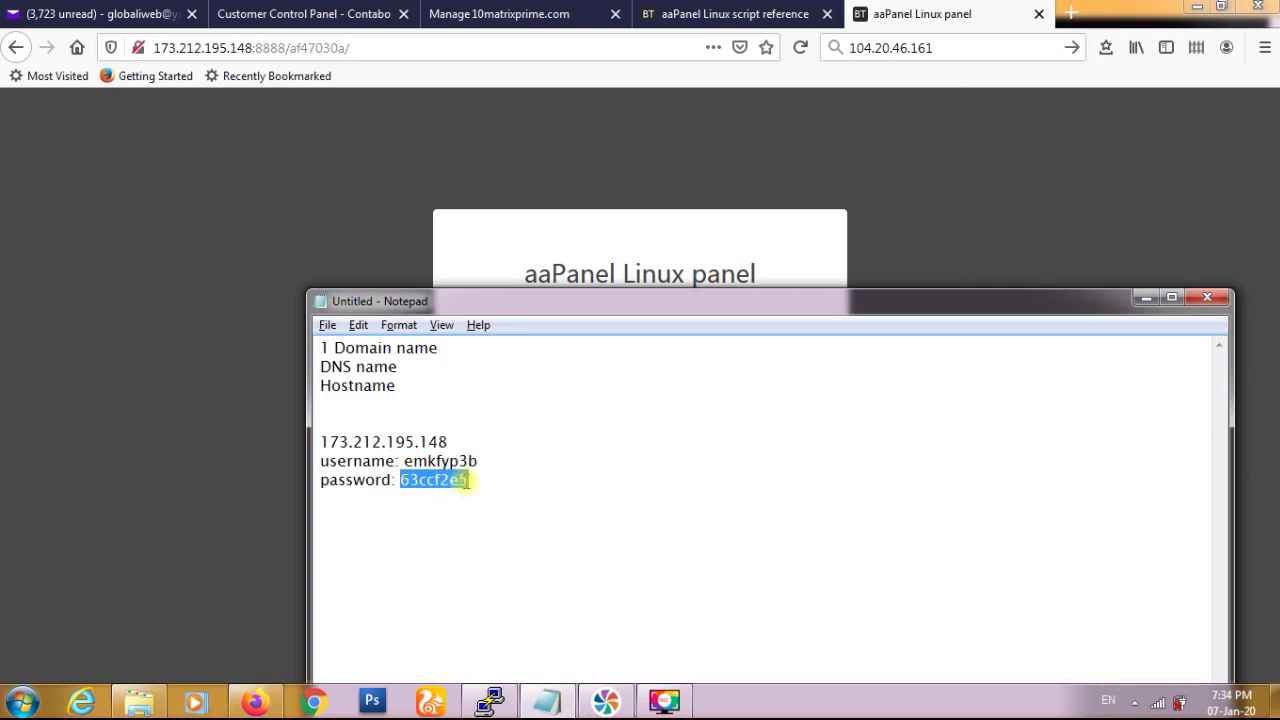
pyautogui.hotkey('ctrl', 'c')
pyautogui.hotkey('alt', 'Tab')
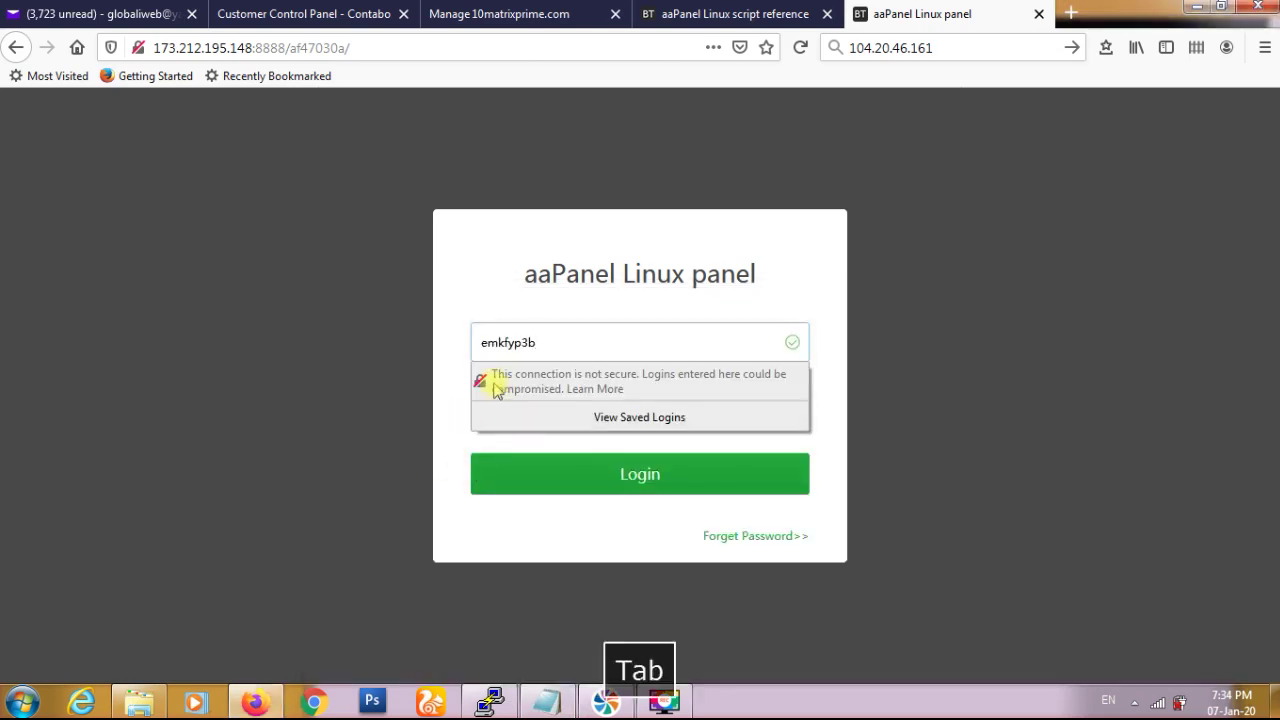
pyautogui.press('Tab')
pyautogui.hotkey('ctrl', 'v')
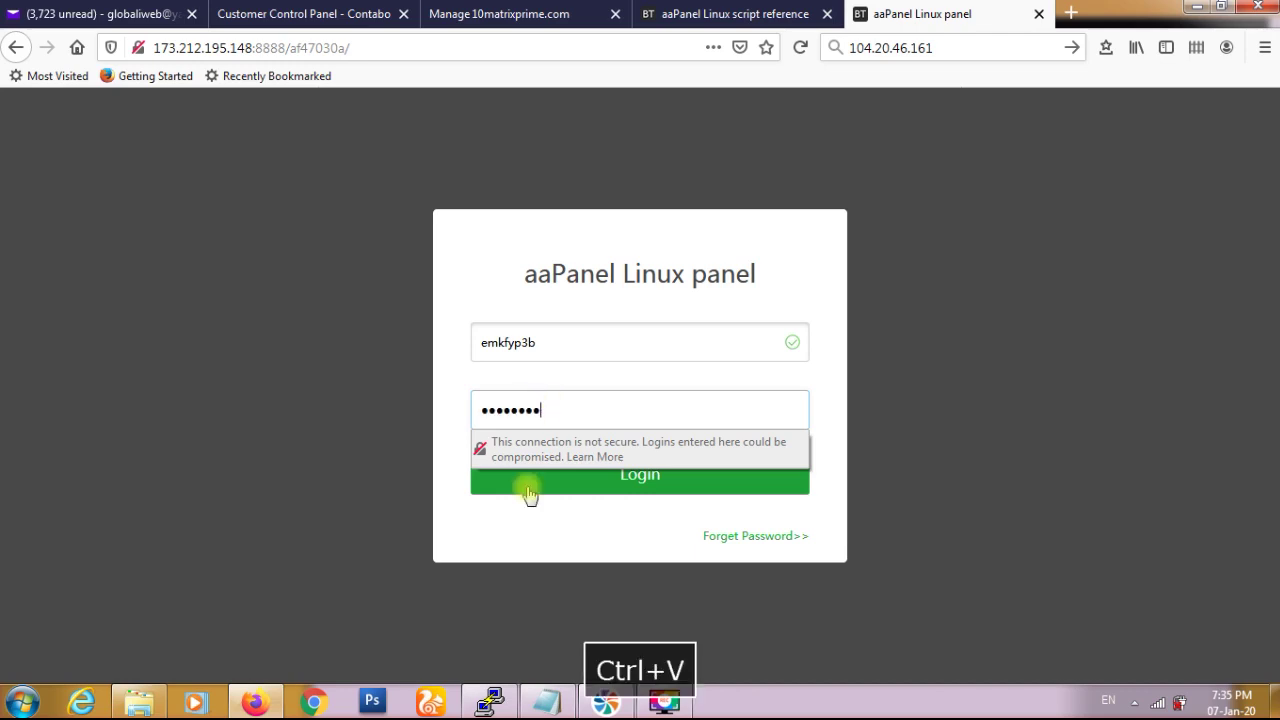
pyautogui.click(530, 490)
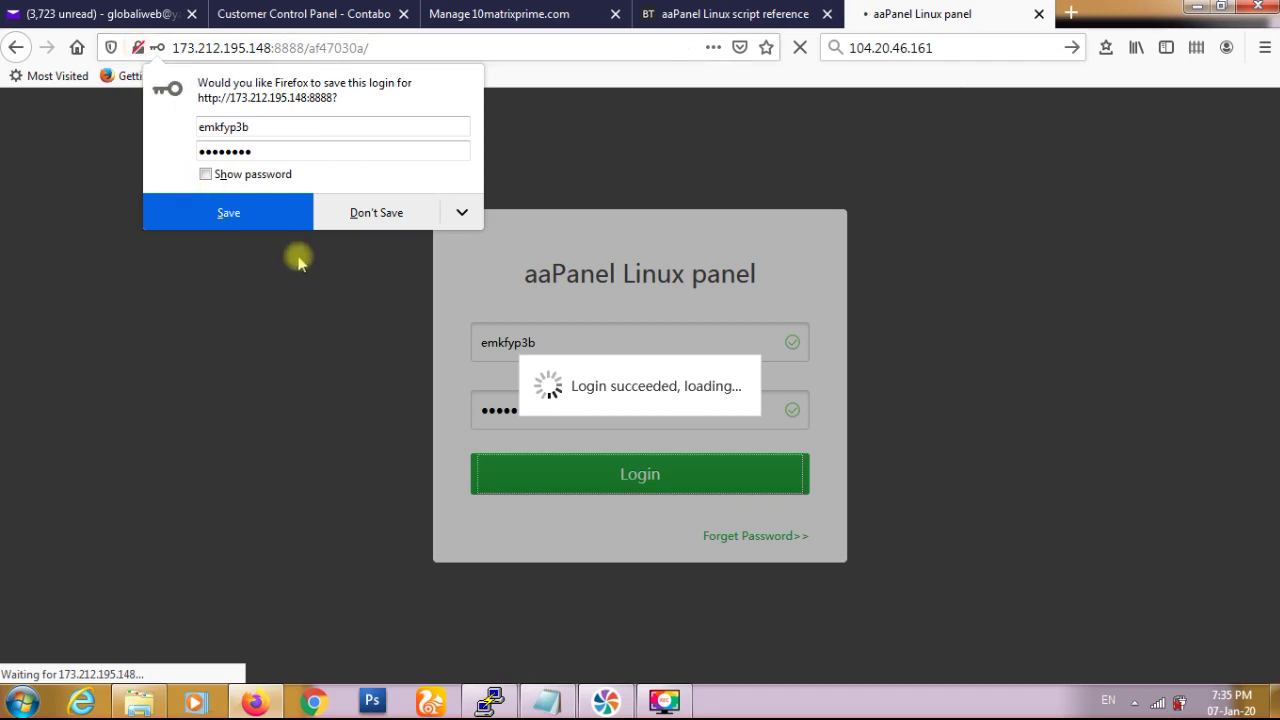
pyautogui.click(374, 214)
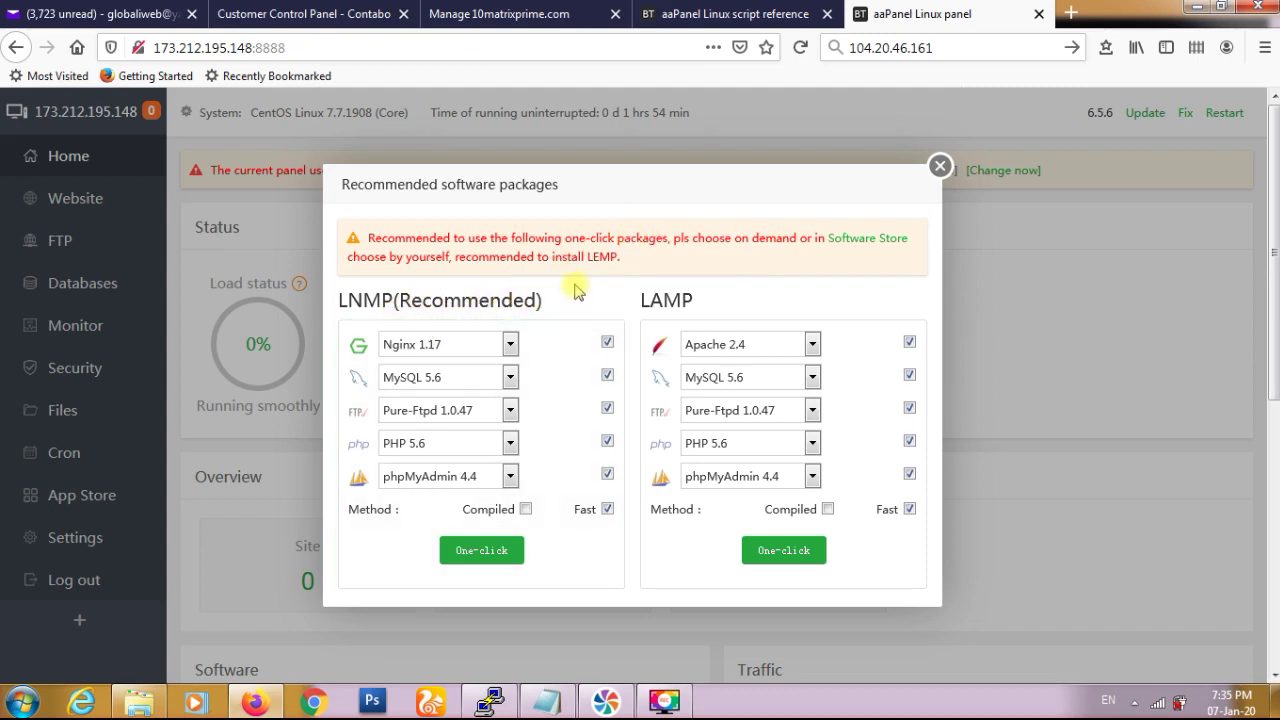
# - Keep LNMP defaults Nginx 1.17, MySQL 5.6, Pure-Ftpd 1.0.47, PHP 5.6, phpMyAdmin 4.4 and one-click install
pyautogui.click(510, 345)
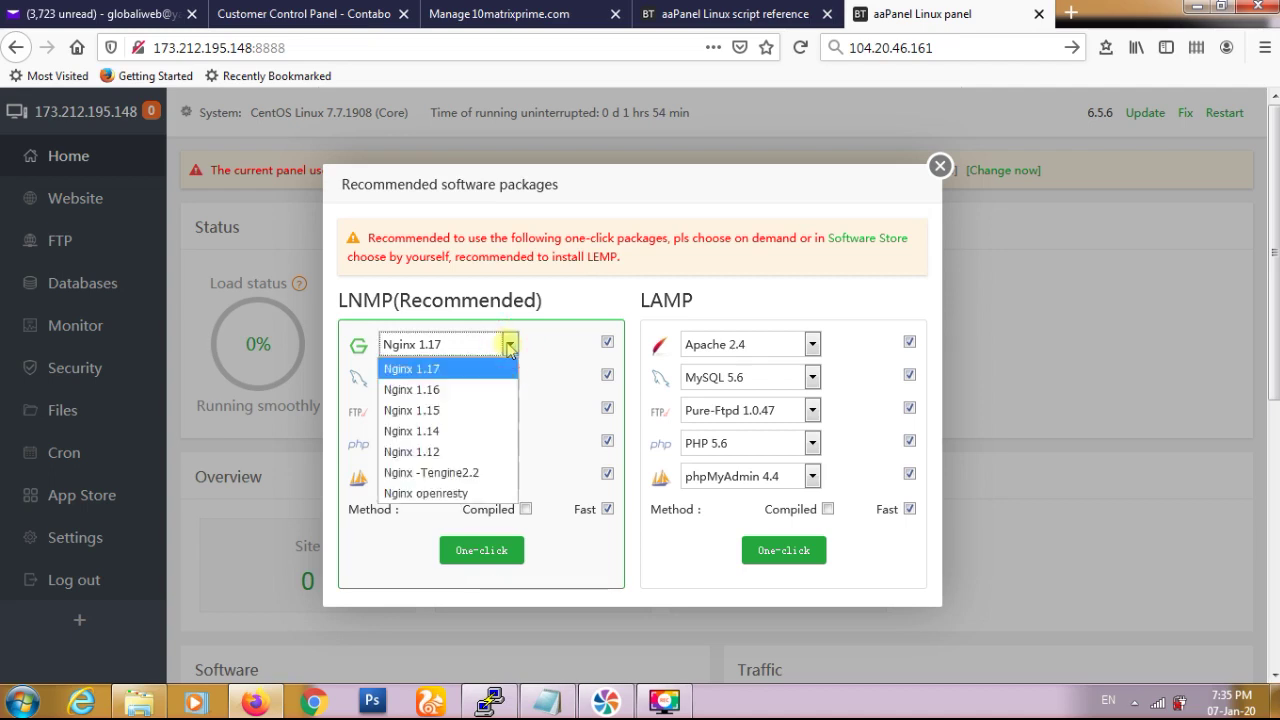
pyautogui.click(509, 345)
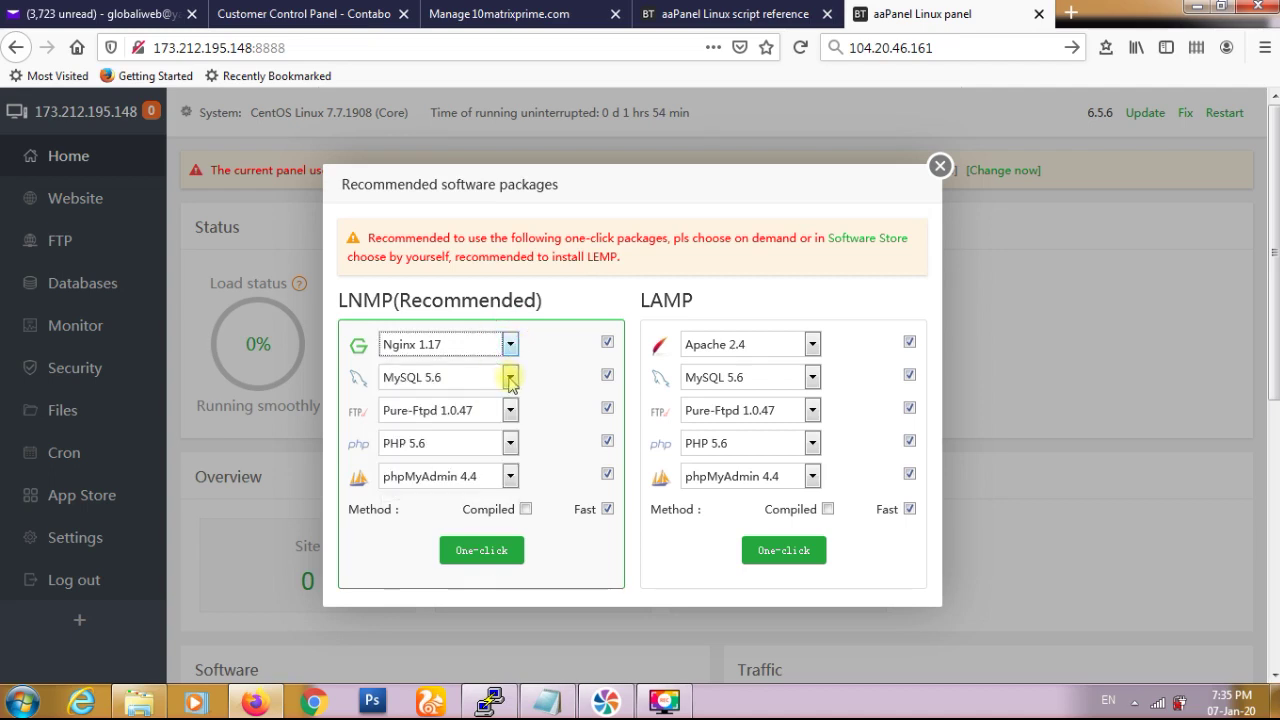
pyautogui.click(510, 378)
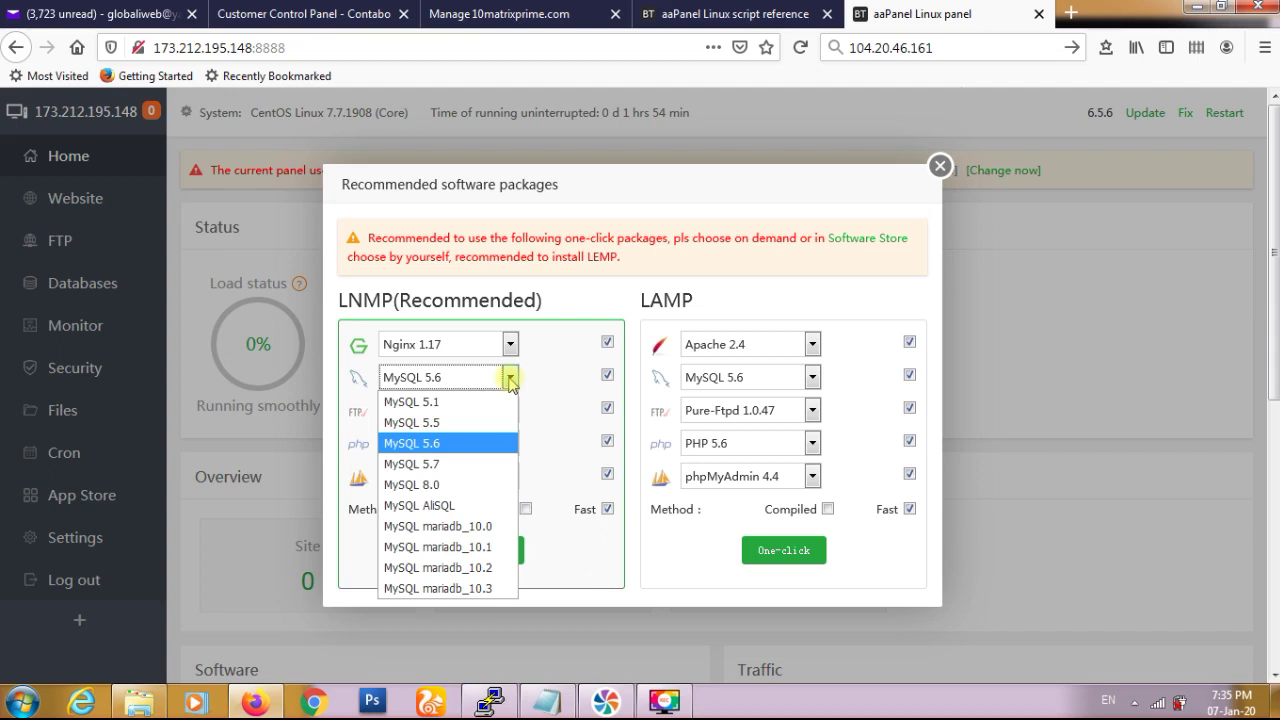
pyautogui.click(510, 379)
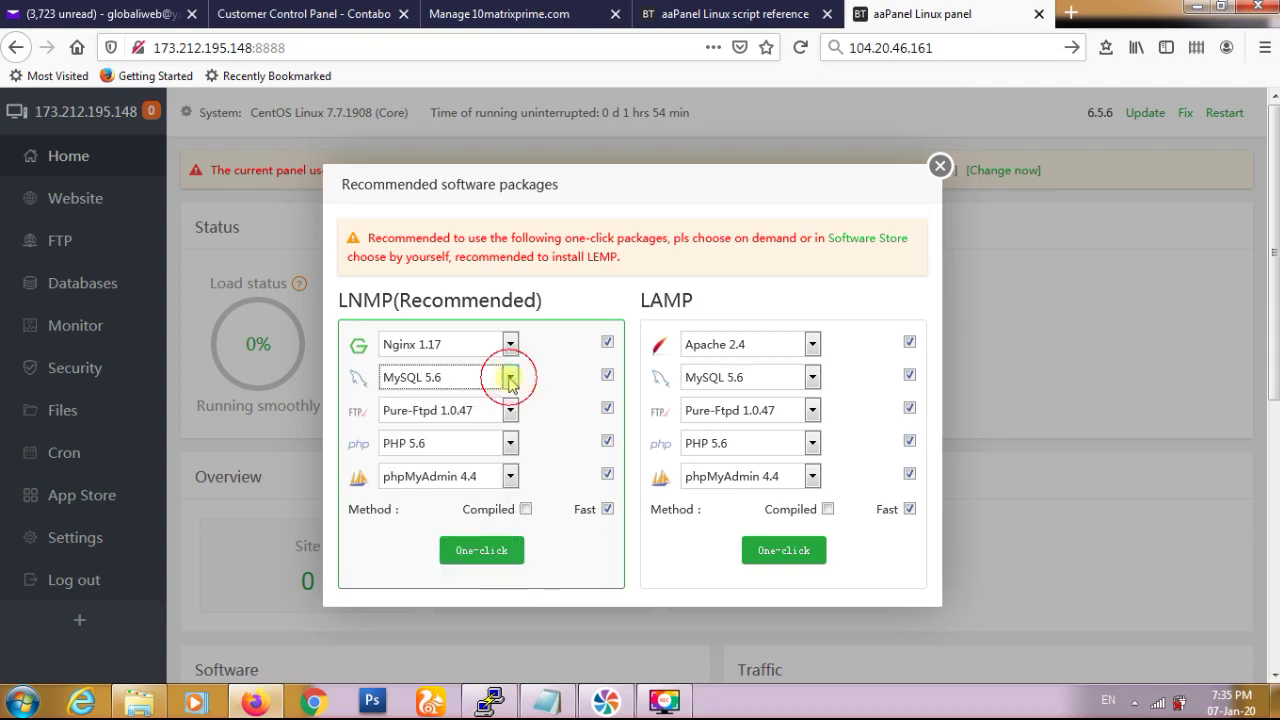
pyautogui.click(508, 412)
pyautogui.click(508, 412)
pyautogui.click(510, 445)
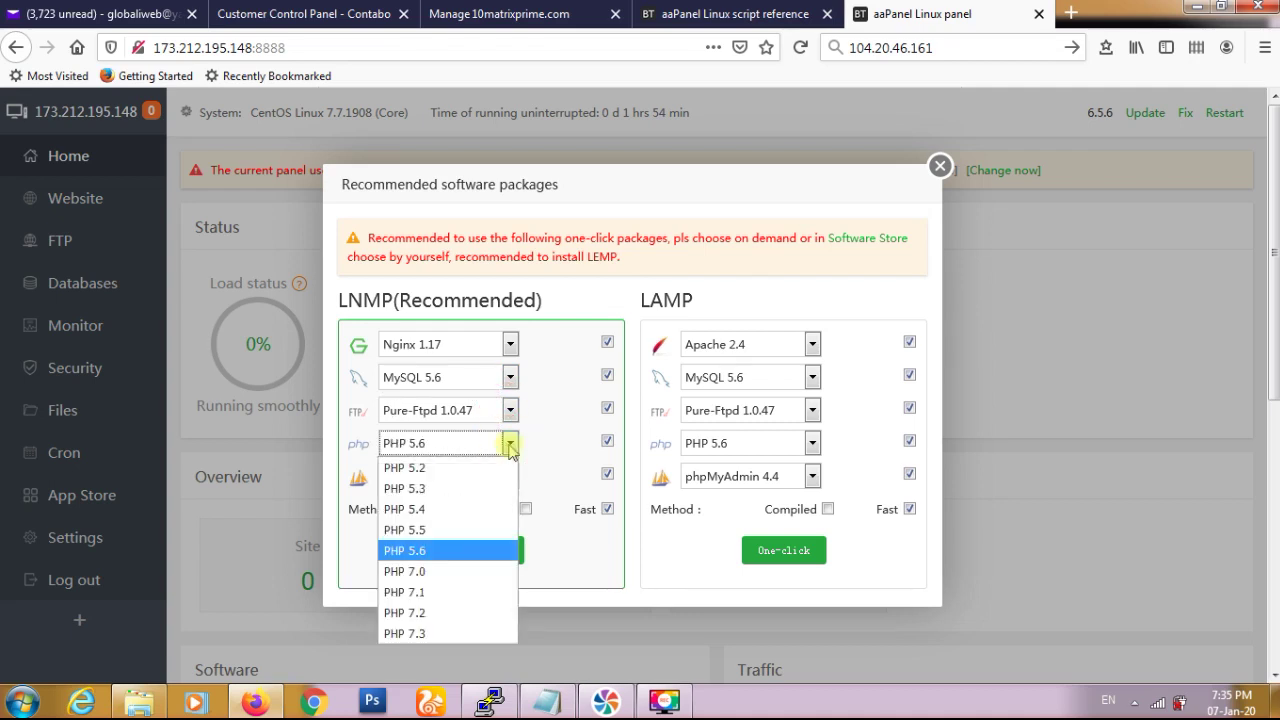
pyautogui.click(472, 551)
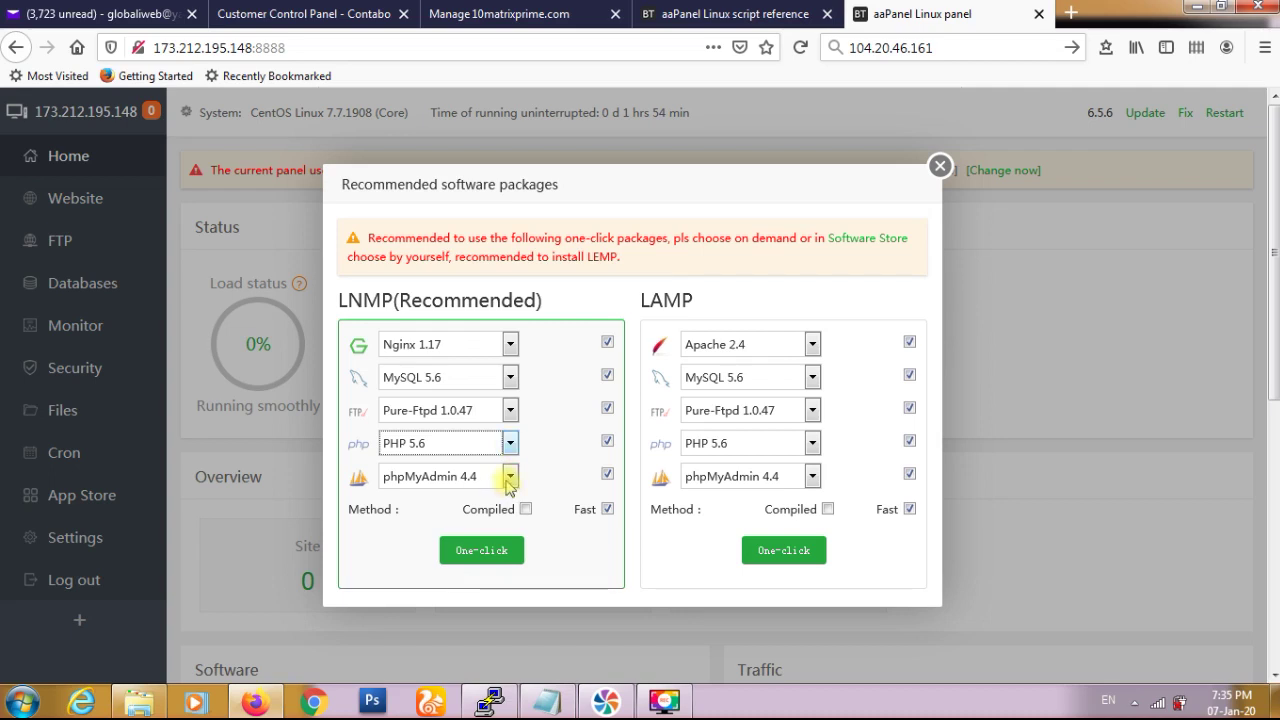
pyautogui.click(510, 480)
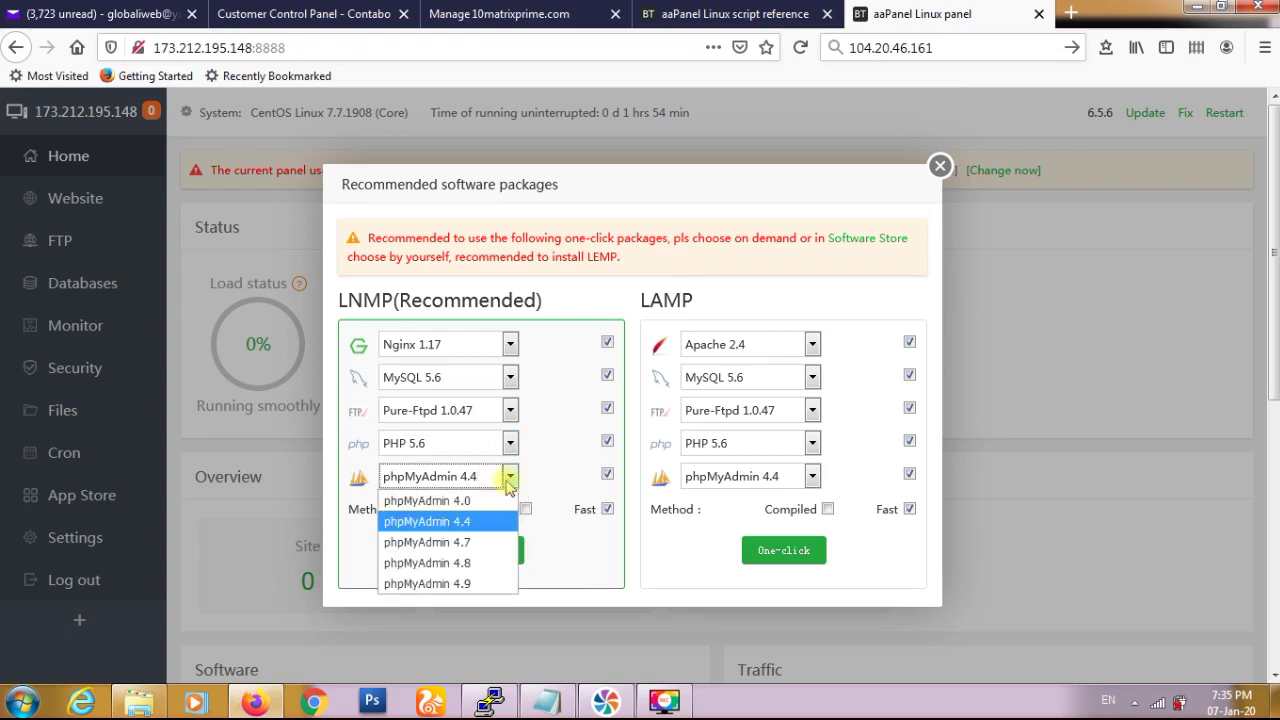
pyautogui.click(540, 475)
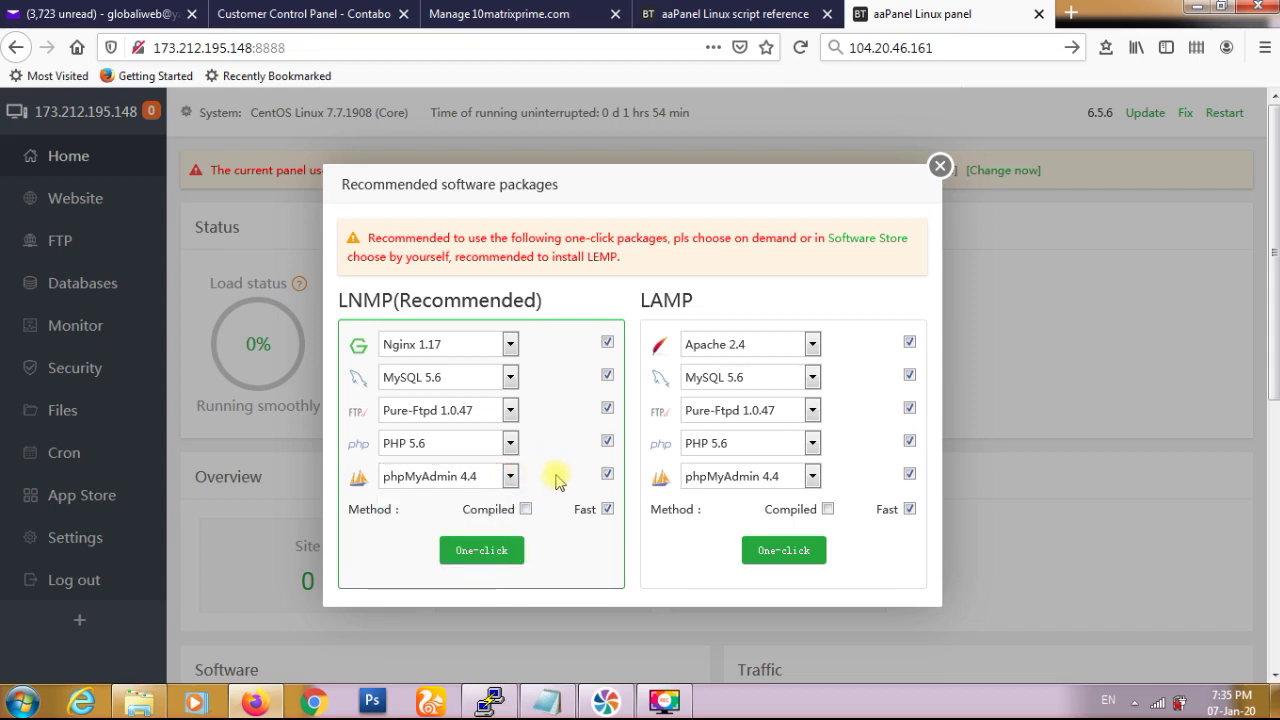
pyautogui.scroll(-2, 552, 480)
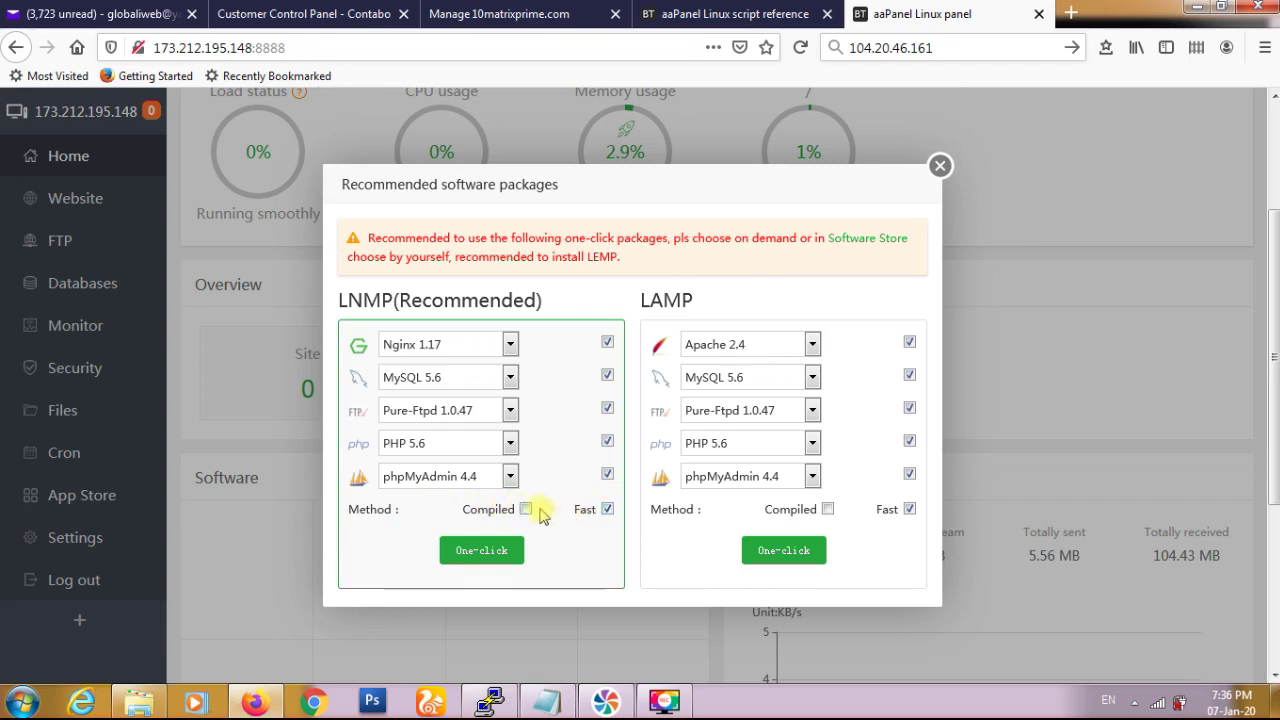
pyautogui.click(500, 557)
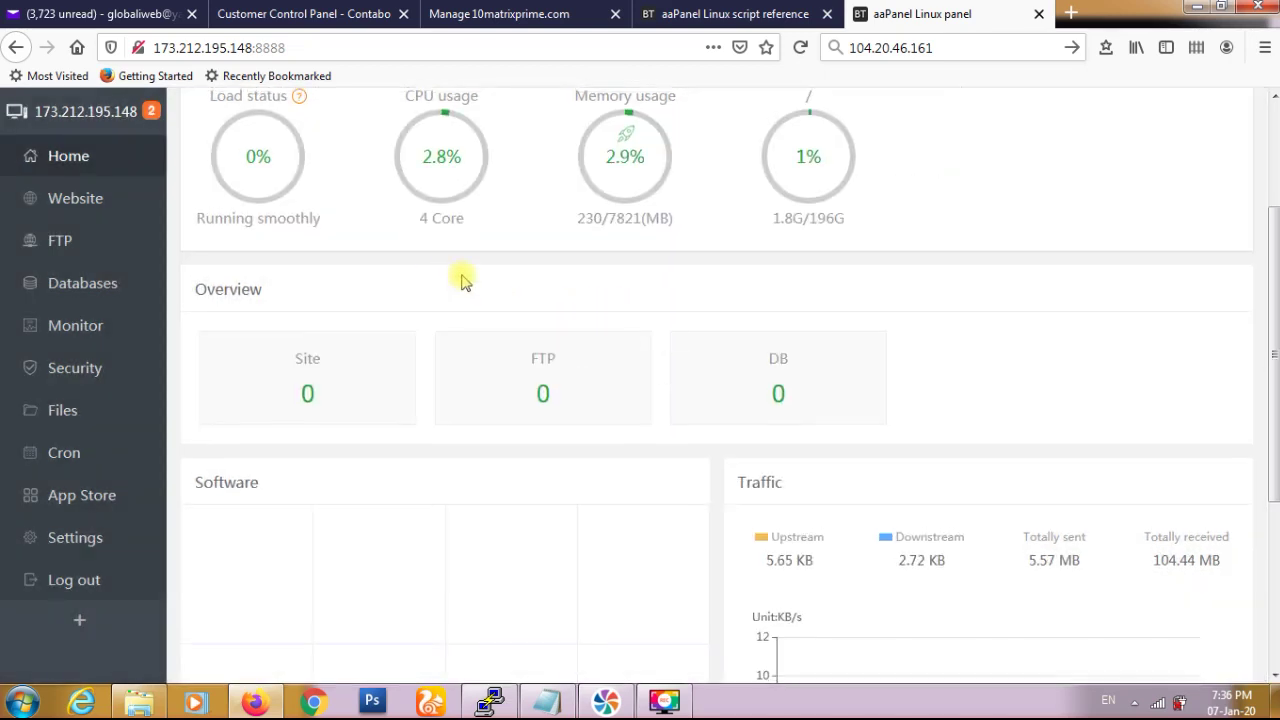
# - Review the dashboard status gauges and open Panel Setting from the default-port 8888 warning
pyautogui.scroll(2, 463, 278)
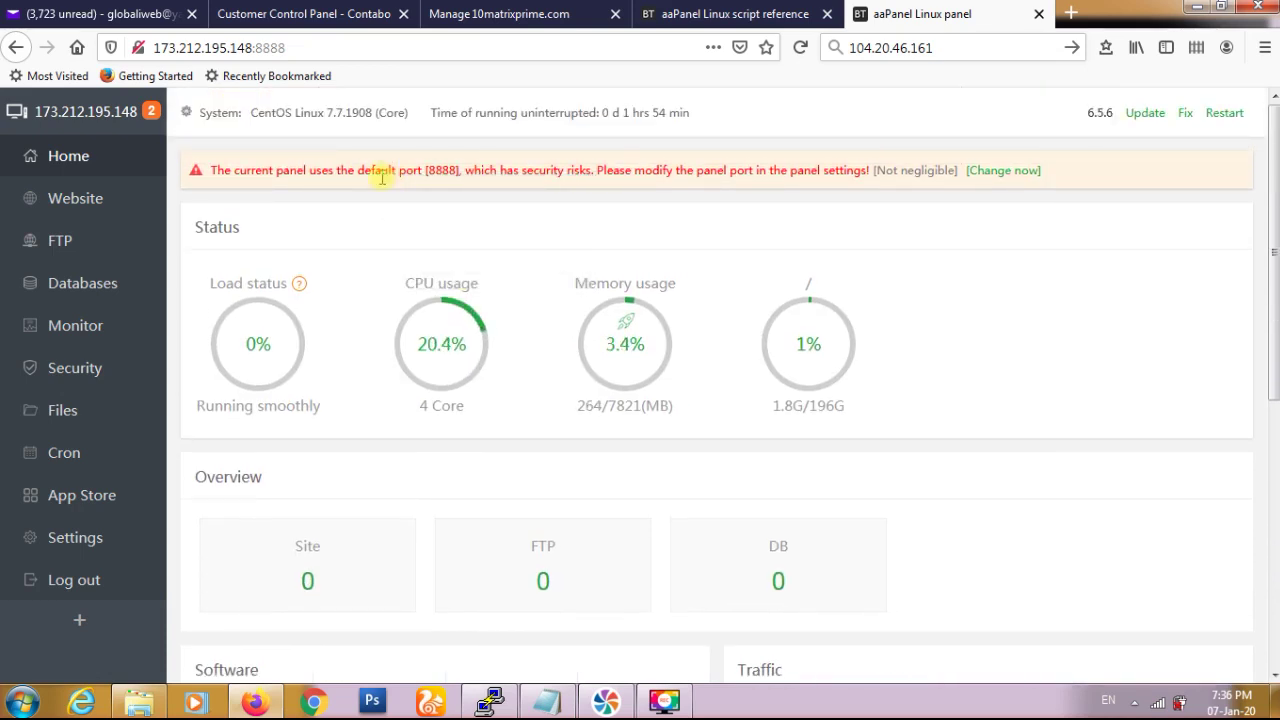
pyautogui.moveTo(241, 312)
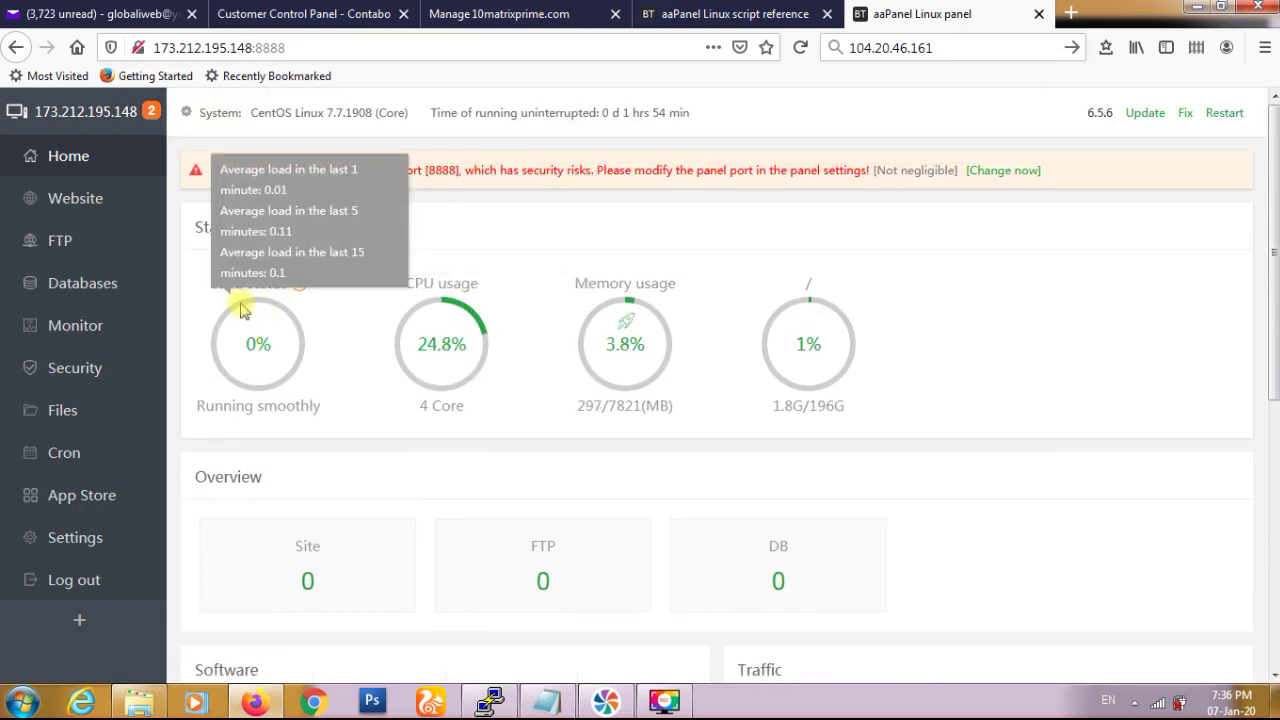
pyautogui.moveTo(446, 348)
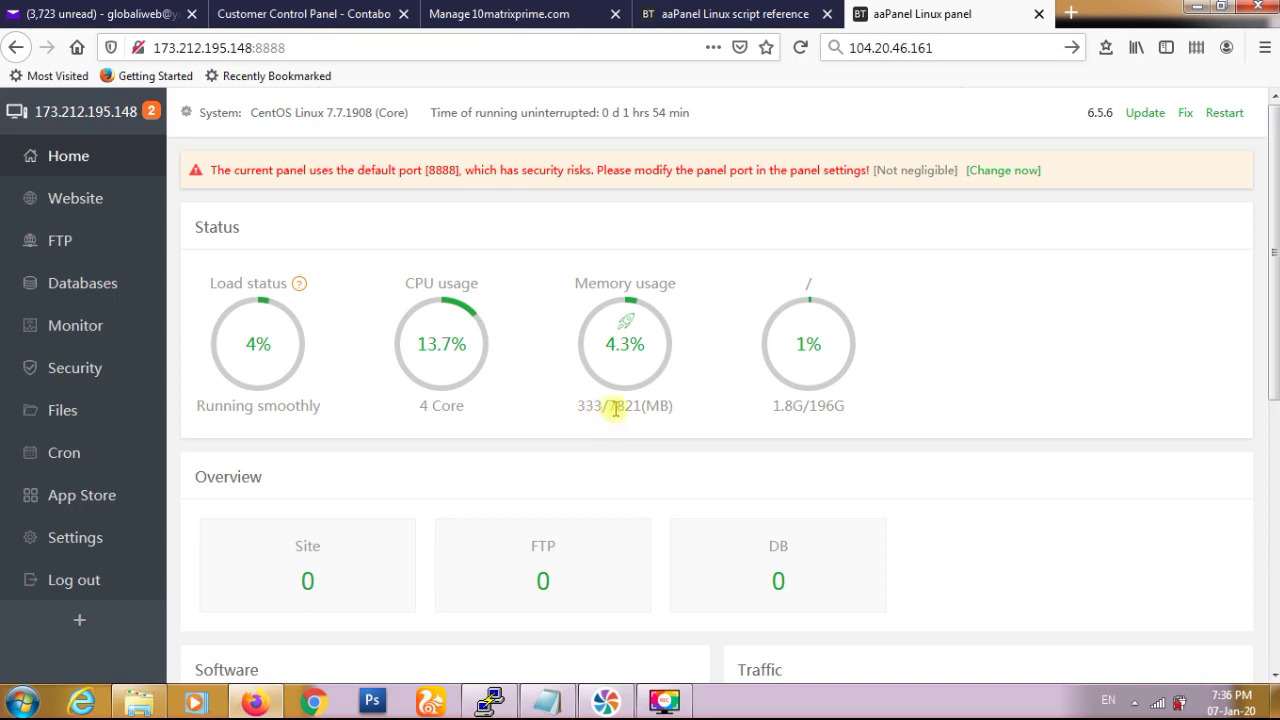
pyautogui.moveTo(812, 340)
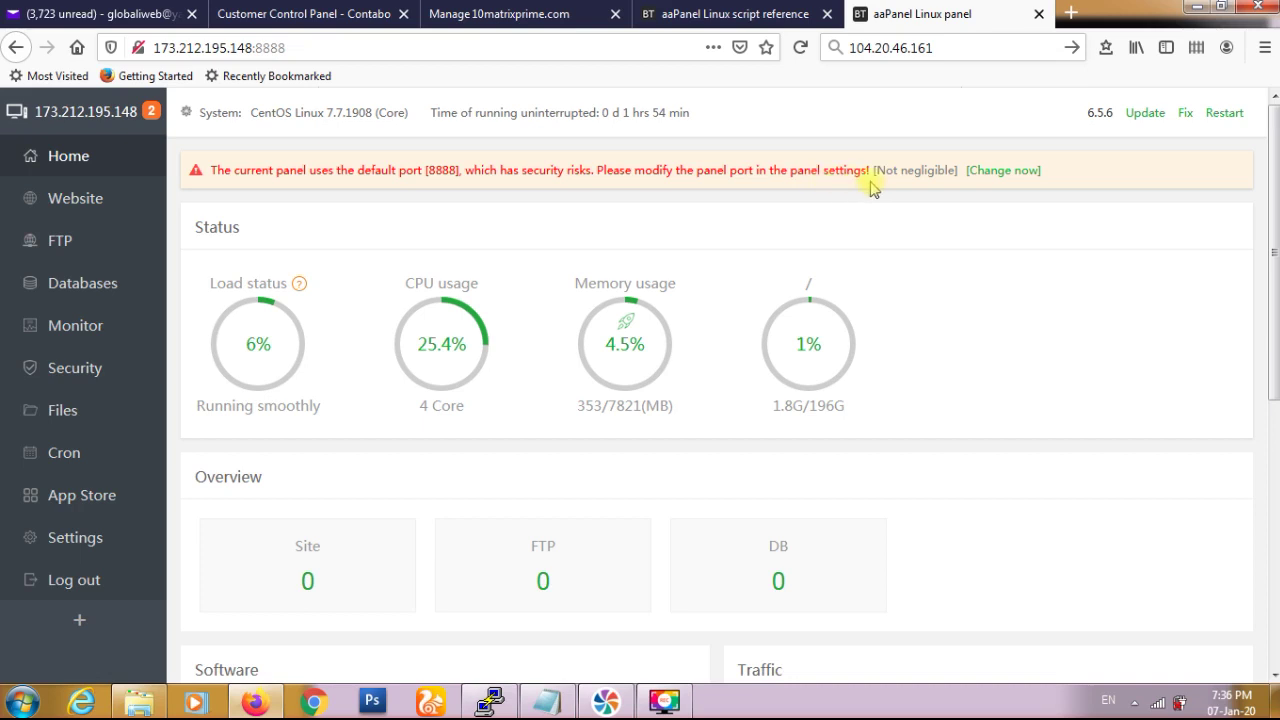
pyautogui.click(1003, 171)
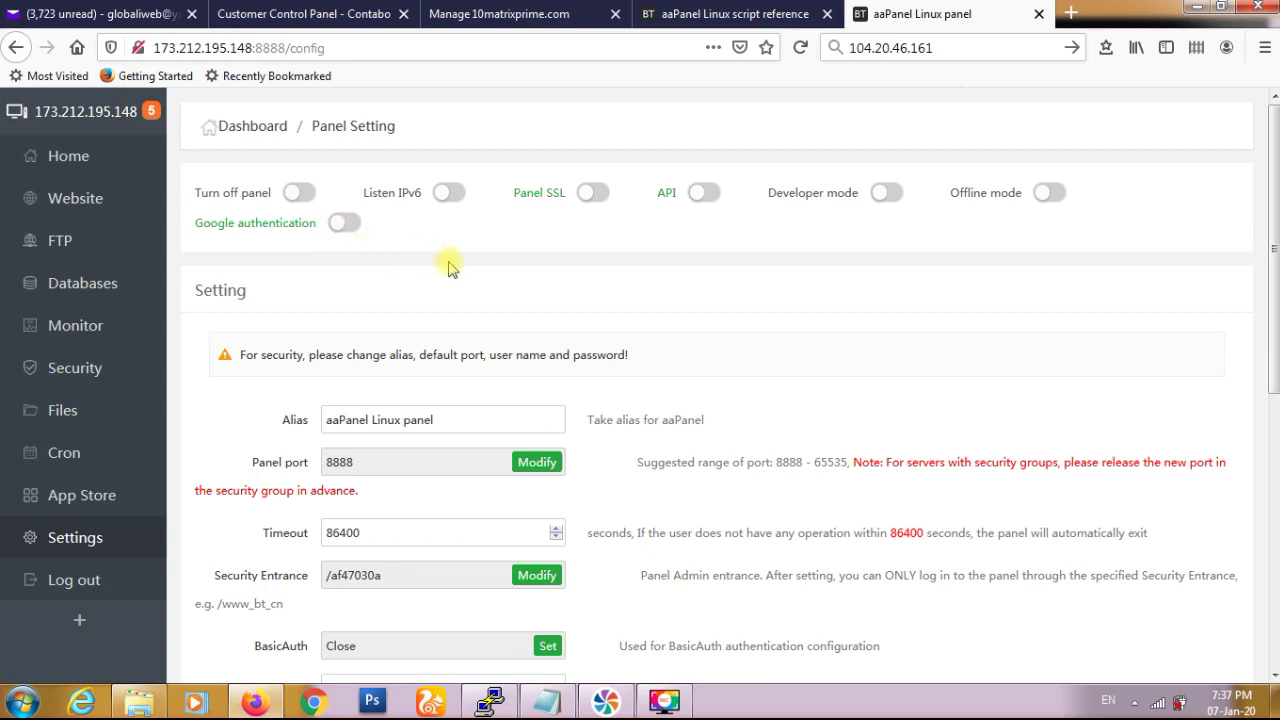
# - Scroll through Panel Setting, reviewing port 8888, /www/wwwroot and /www/backup directories
pyautogui.scroll(-2, 448, 268)
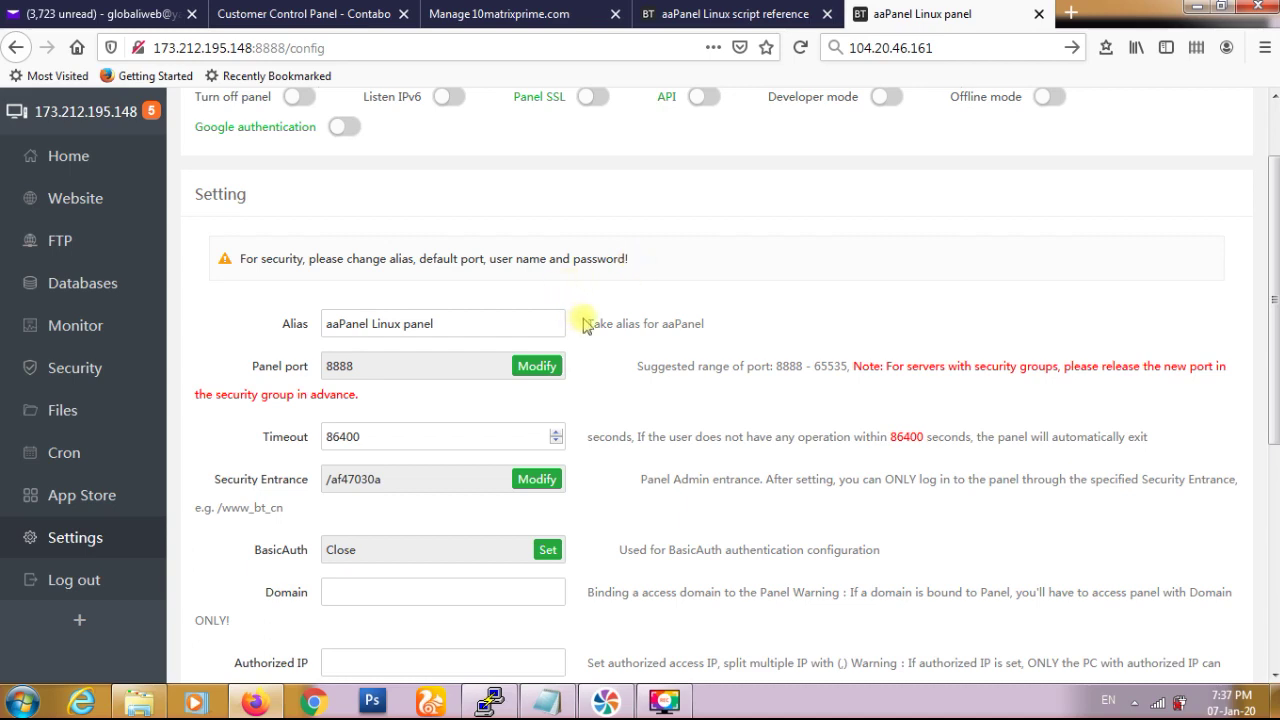
pyautogui.scroll(-4, 585, 325)
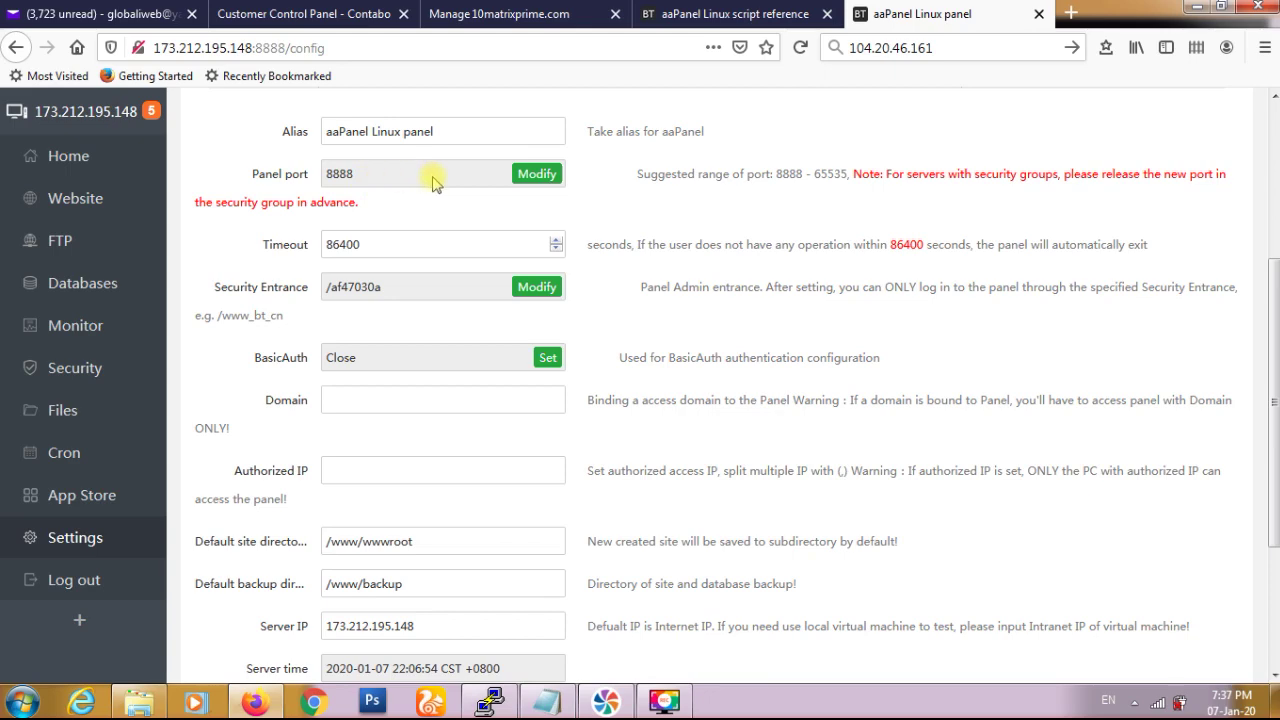
pyautogui.scroll(-5, 446, 244)
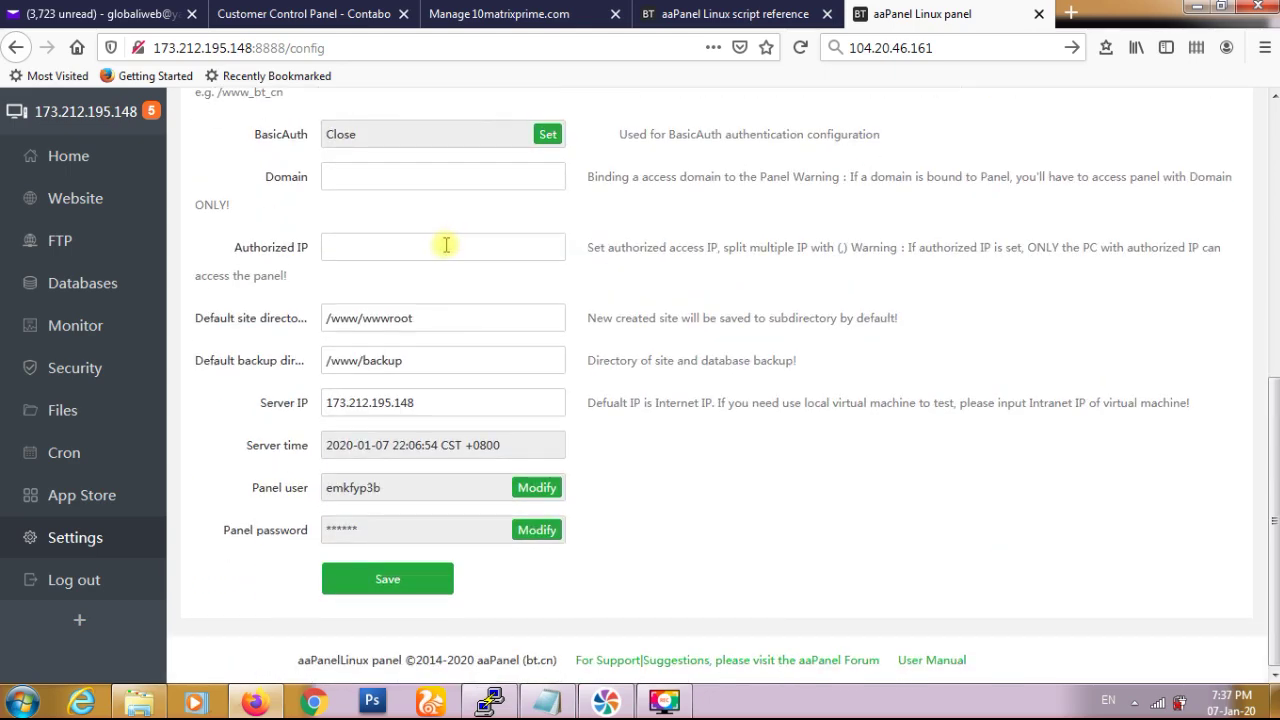
pyautogui.scroll(6, 446, 244)
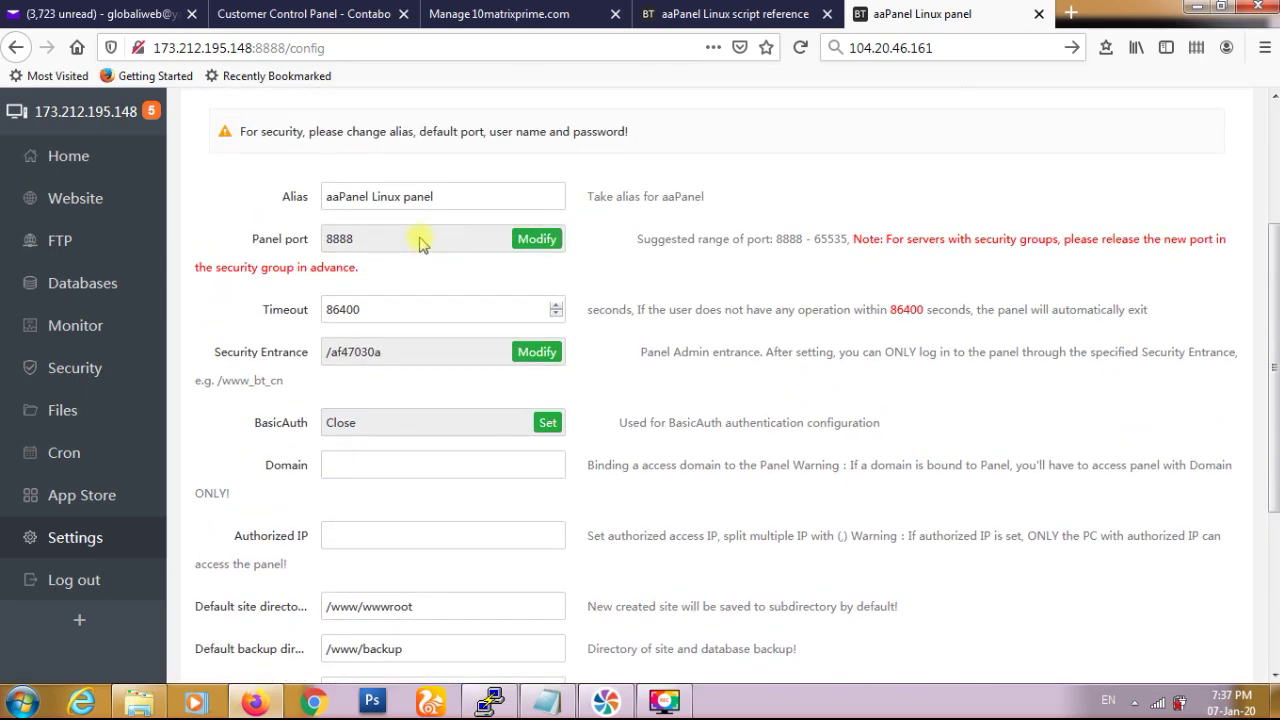
# - Change the panel port from 8888 to 2087, acknowledging the security notice, and confirm
pyautogui.click(533, 240)
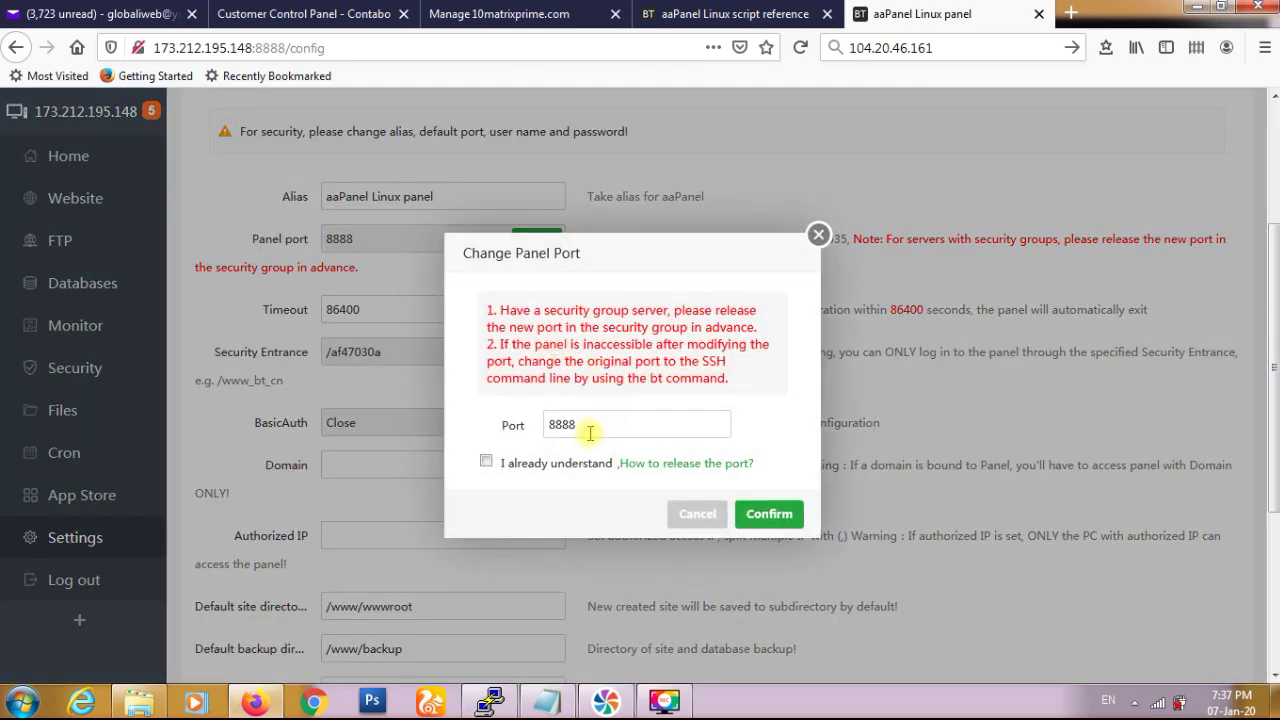
pyautogui.doubleClick(589, 430)
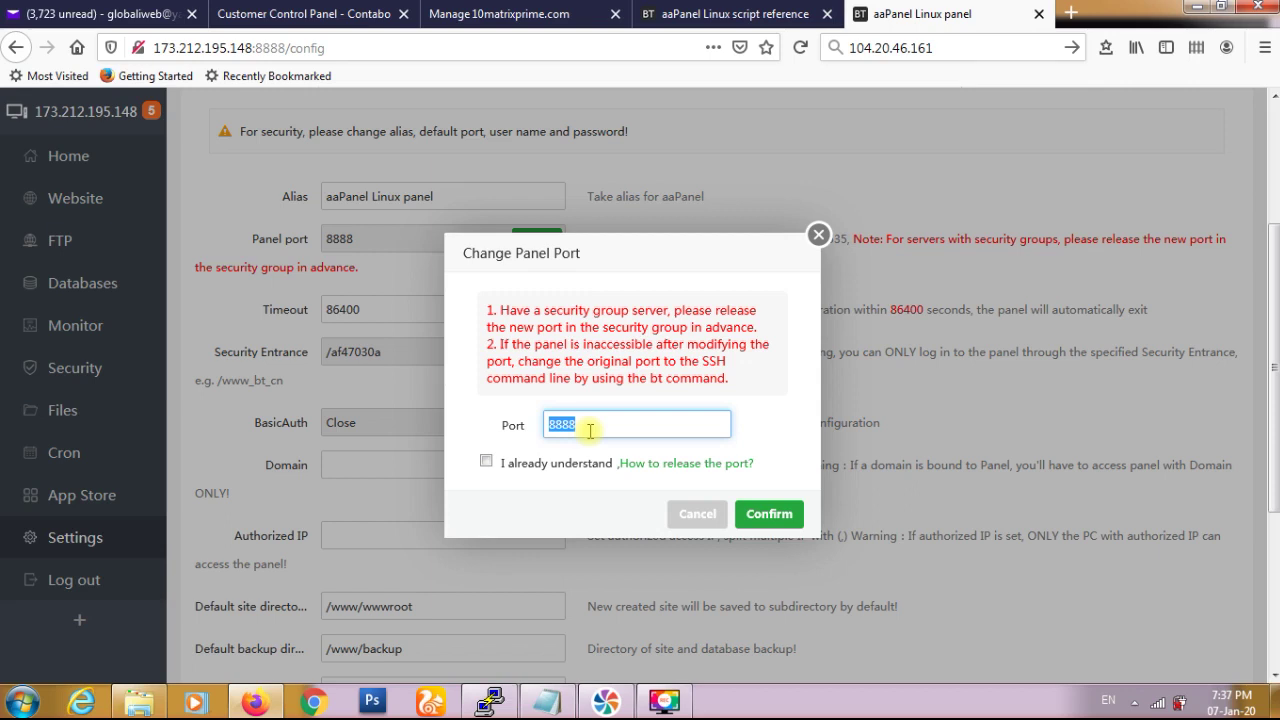
pyautogui.write('2087')
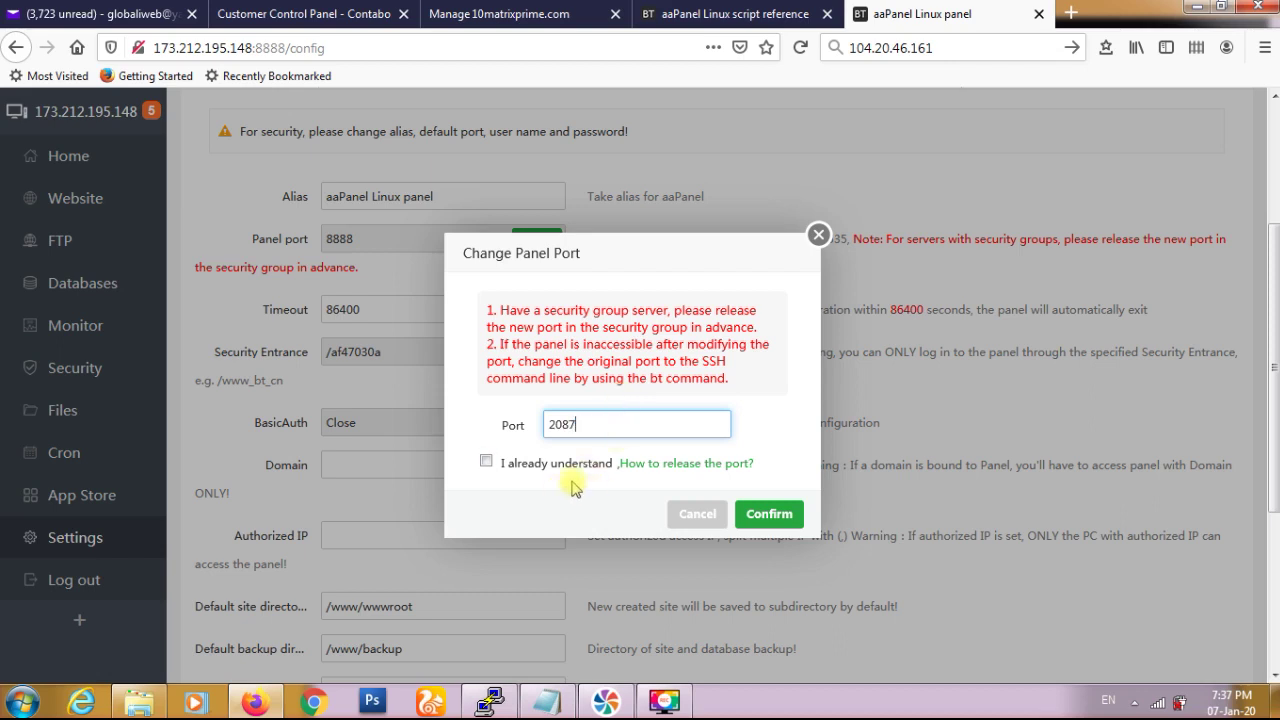
pyautogui.click(487, 463)
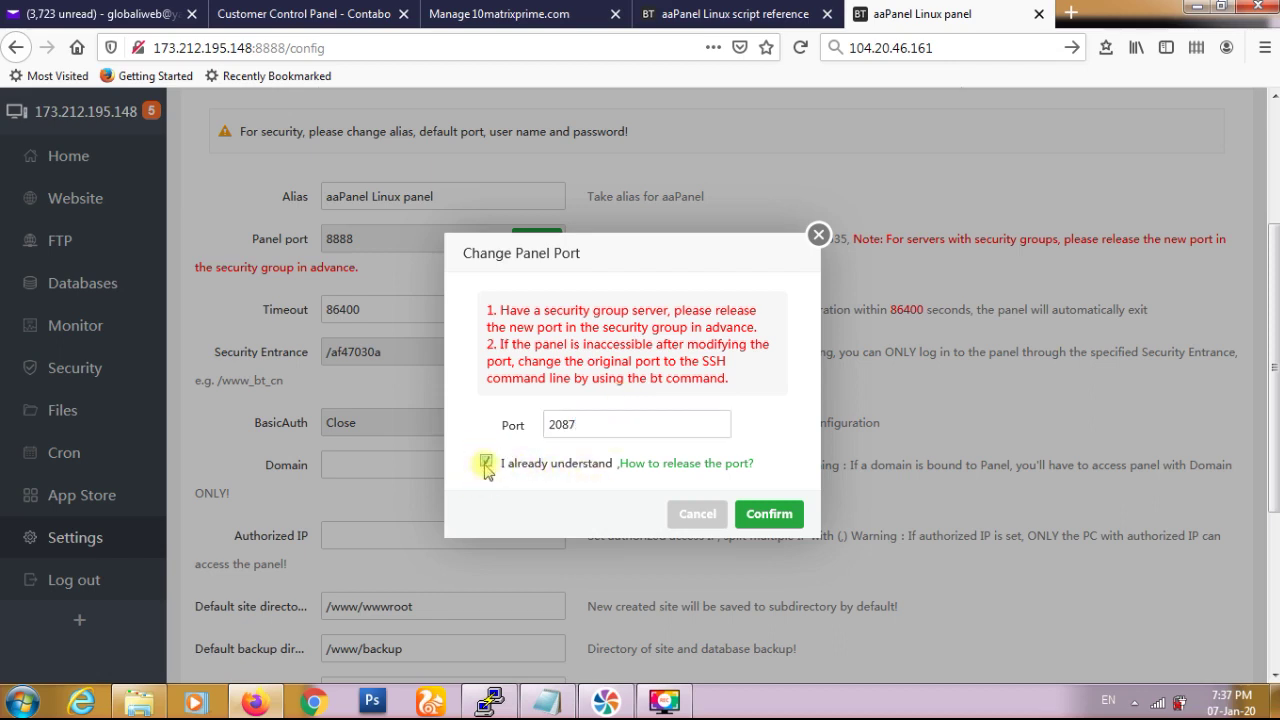
pyautogui.click(767, 516)
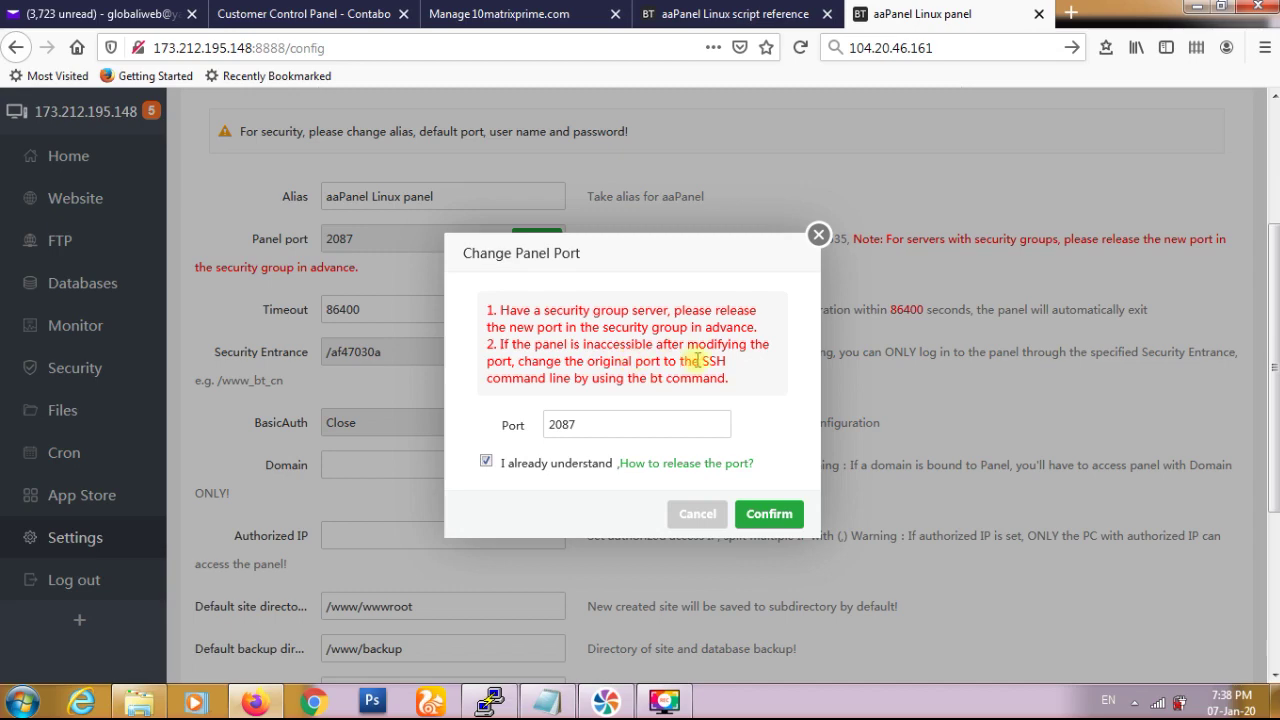
# - Find and copy the CentOS 7 echo '8881' port-change command from the aaPanel script reference
pyautogui.click(705, 18)
pyautogui.scroll(-10, 445, 352)
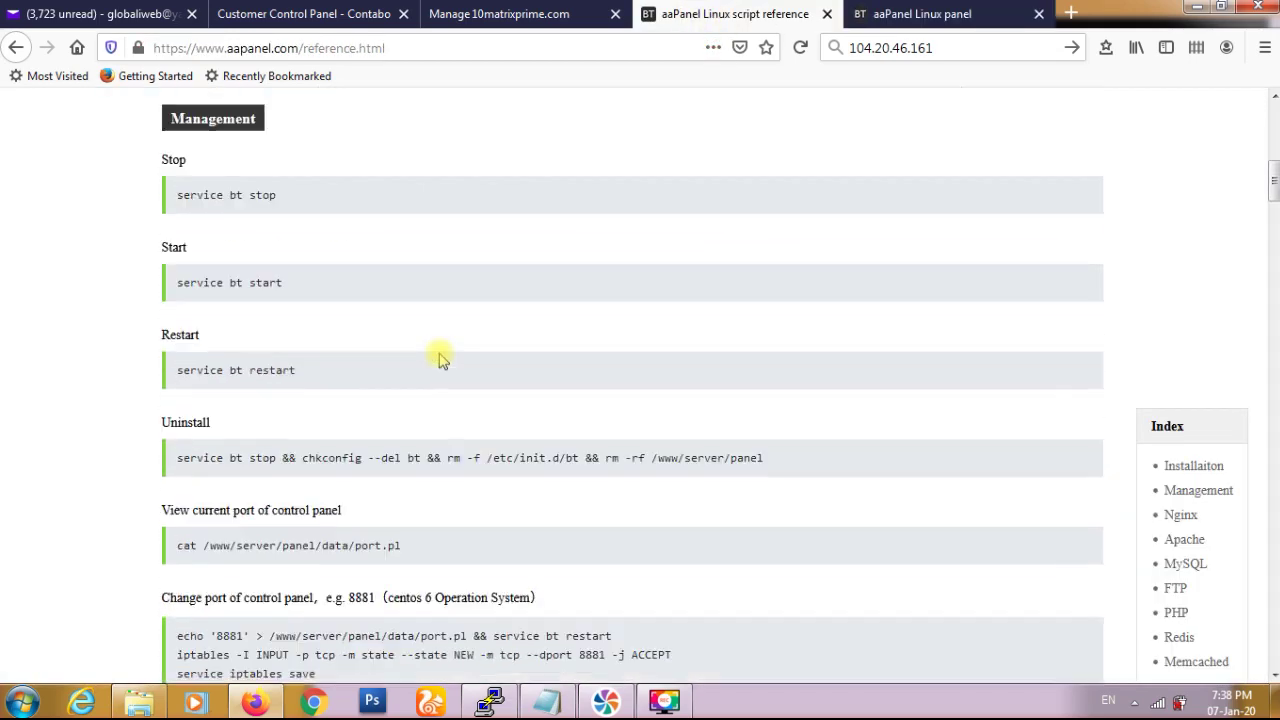
pyautogui.hotkey('ctrl', 'f')
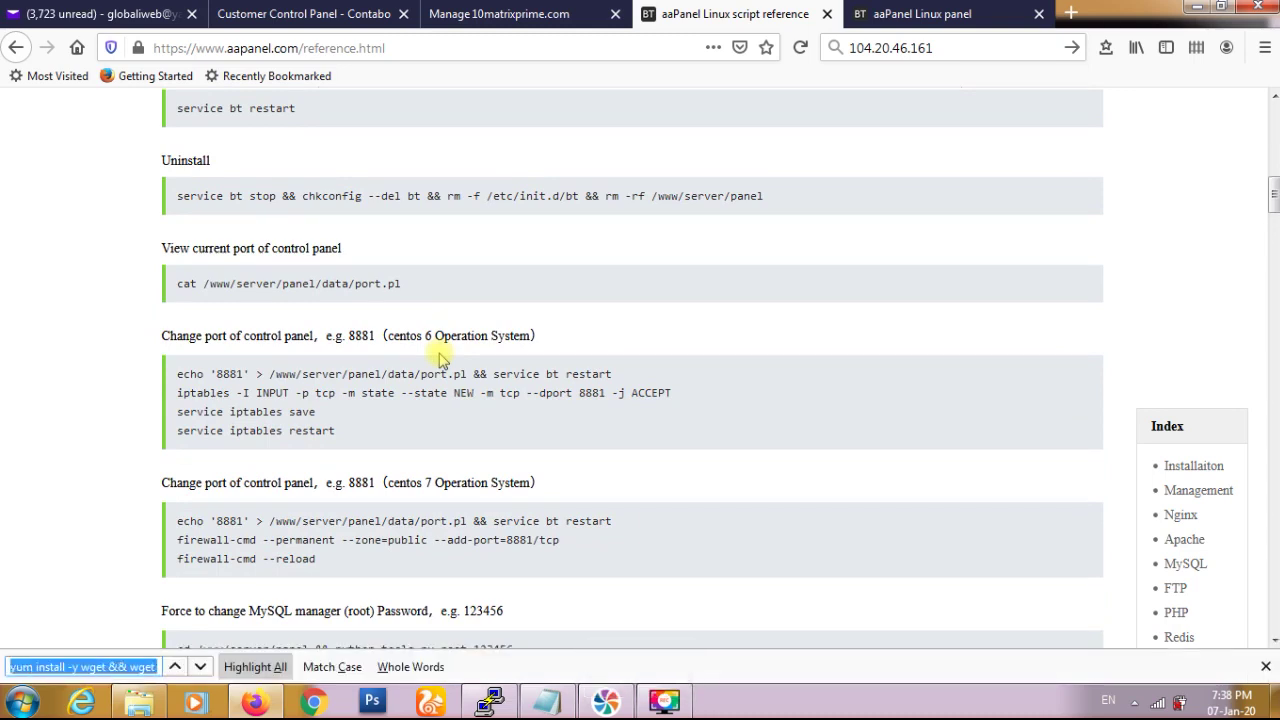
pyautogui.click(561, 467)
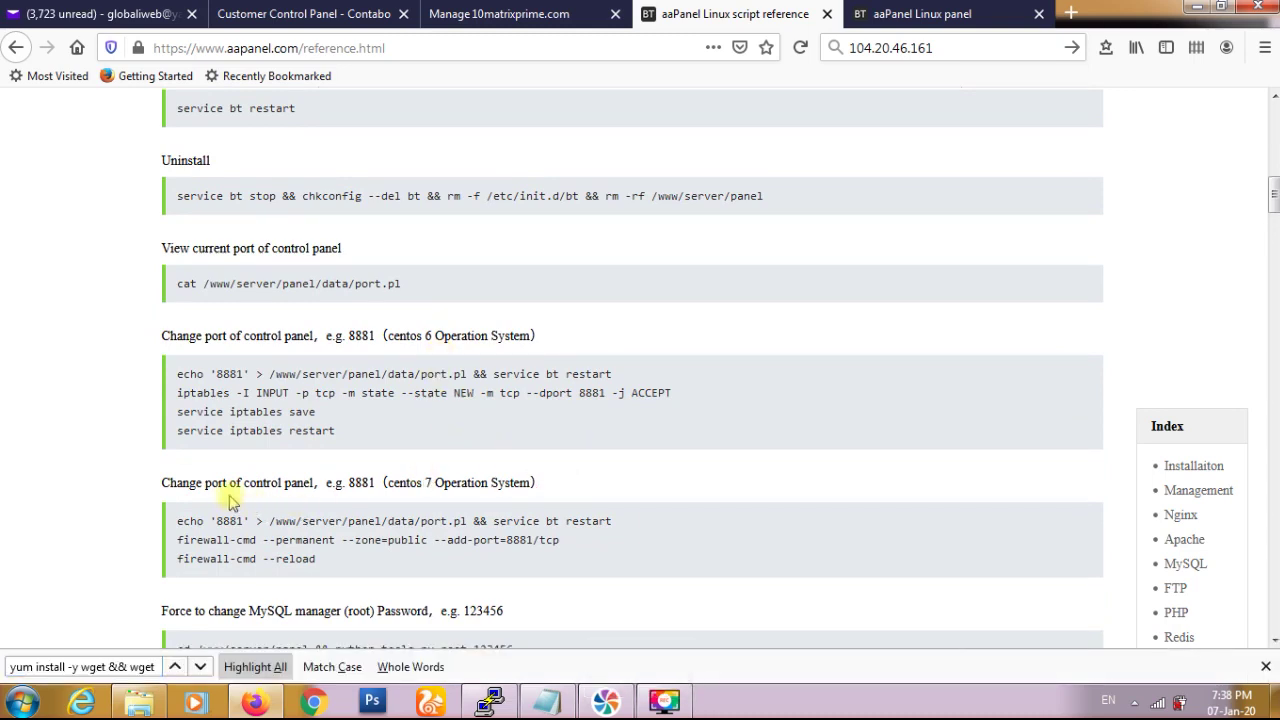
pyautogui.scroll(-1, 341, 520)
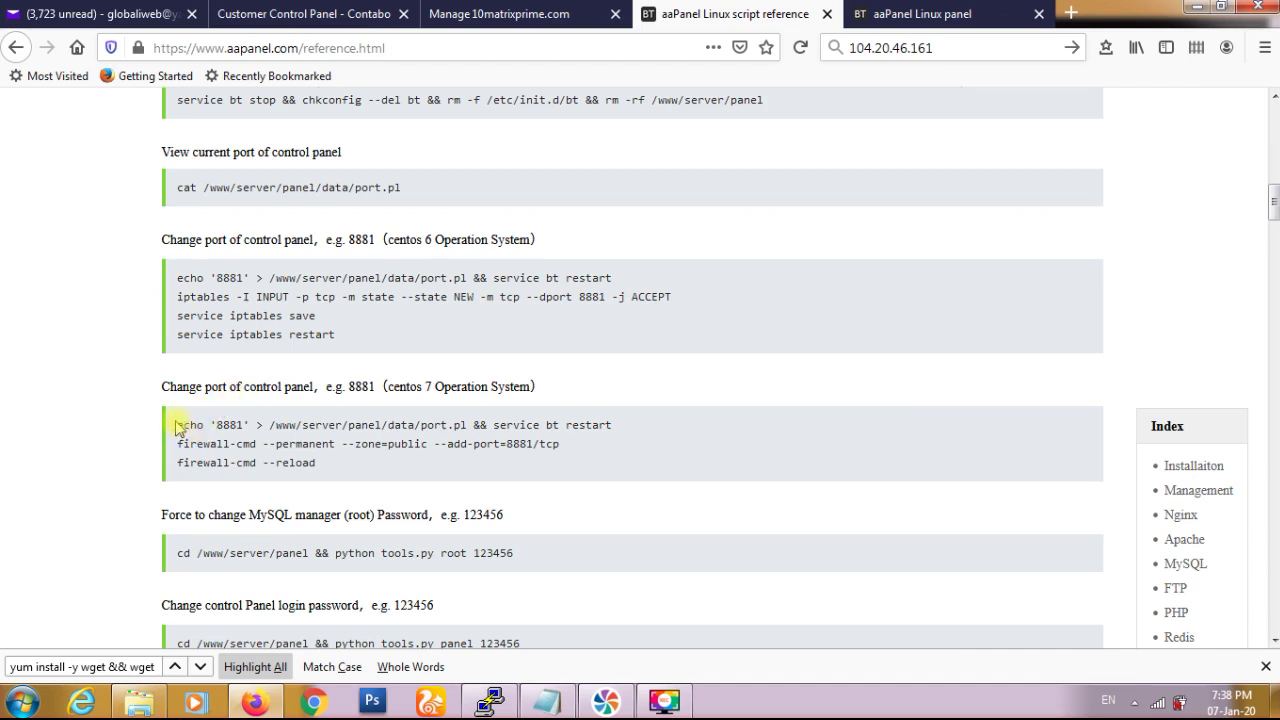
pyautogui.moveTo(179, 427); pyautogui.dragTo(609, 423)
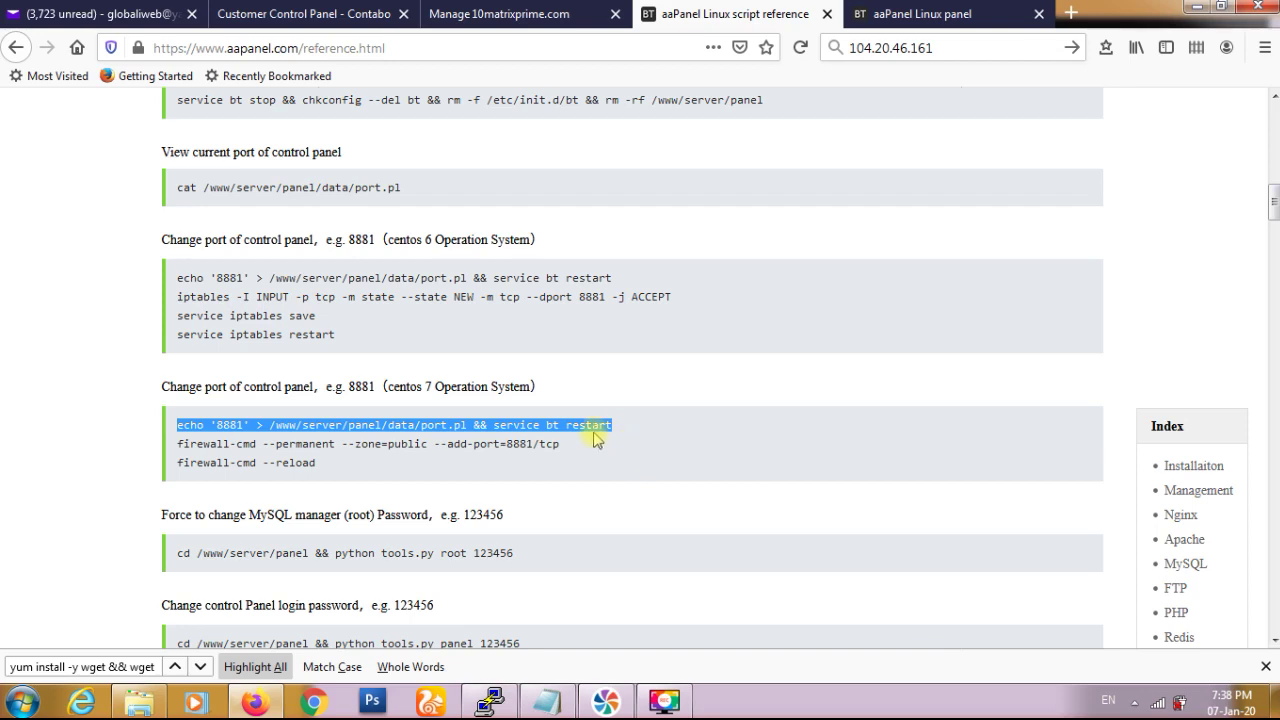
pyautogui.rightClick(594, 424)
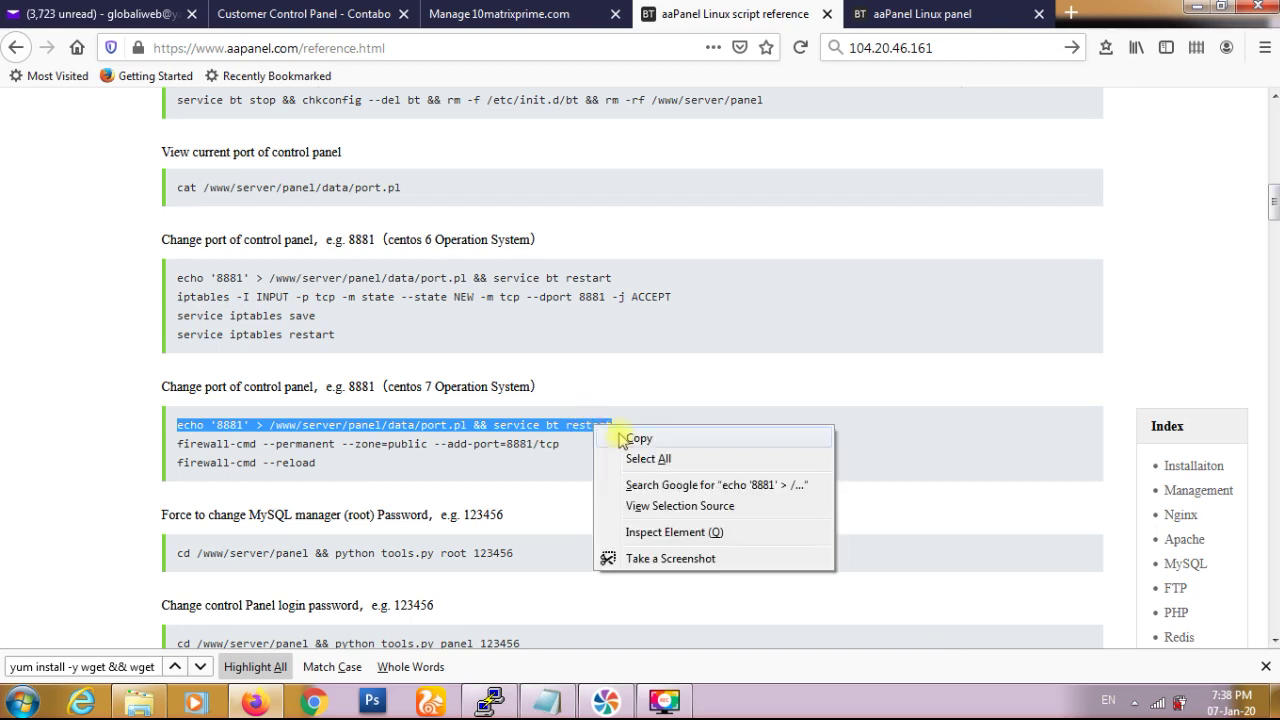
pyautogui.click(636, 439)
pyautogui.click(490, 700)
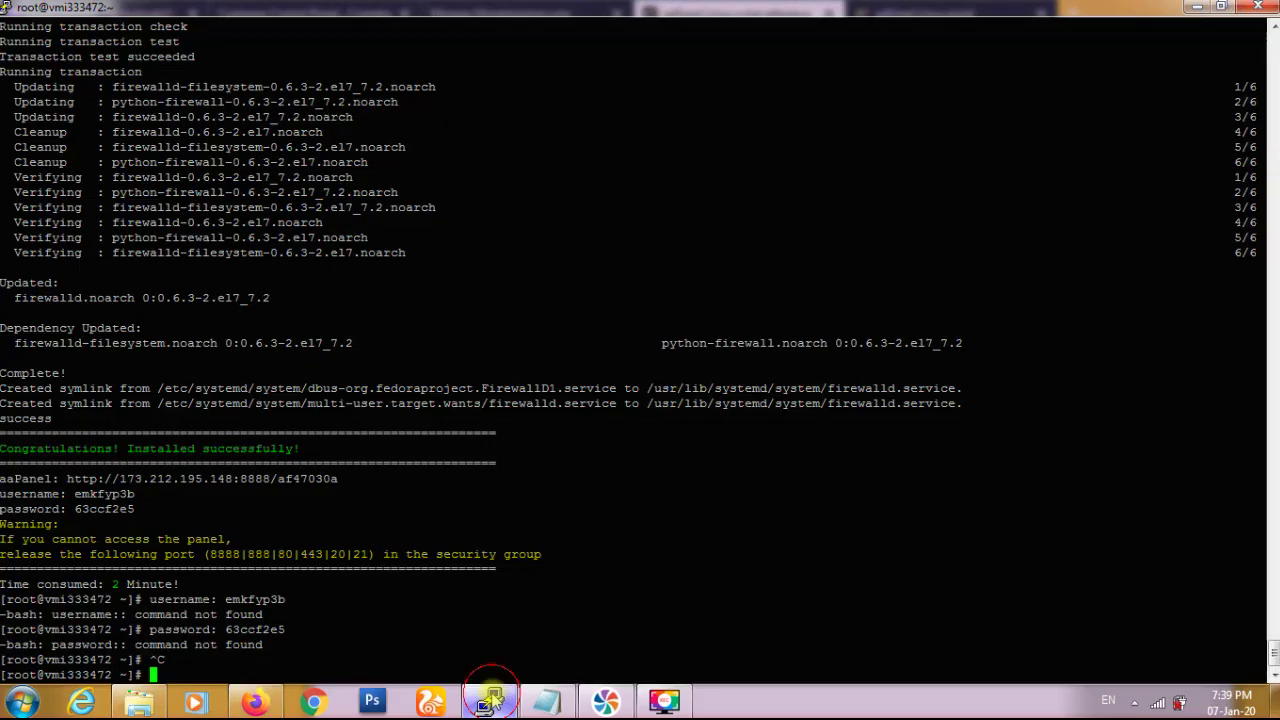
# - Run echo '2087' > /www/server/panel/data/port.pl && service bt restart in PuTTY
pyautogui.rightClick(504, 630)
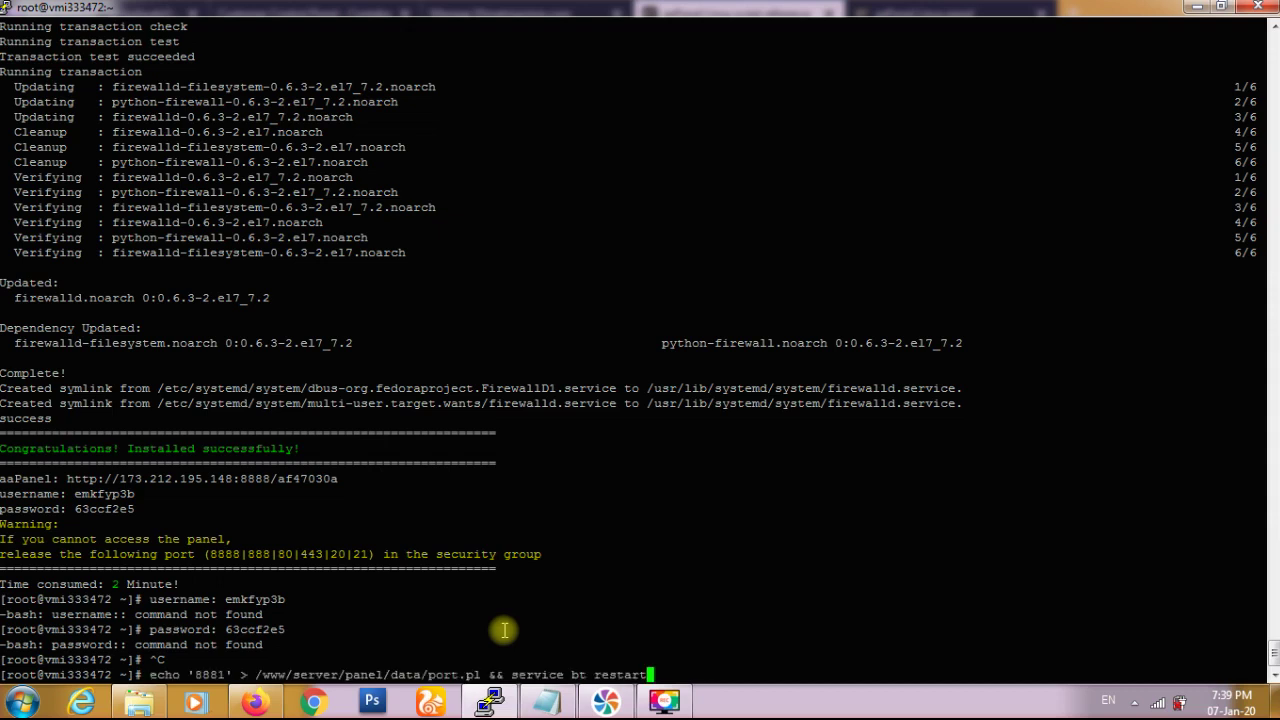
pyautogui.press('BackSpace')
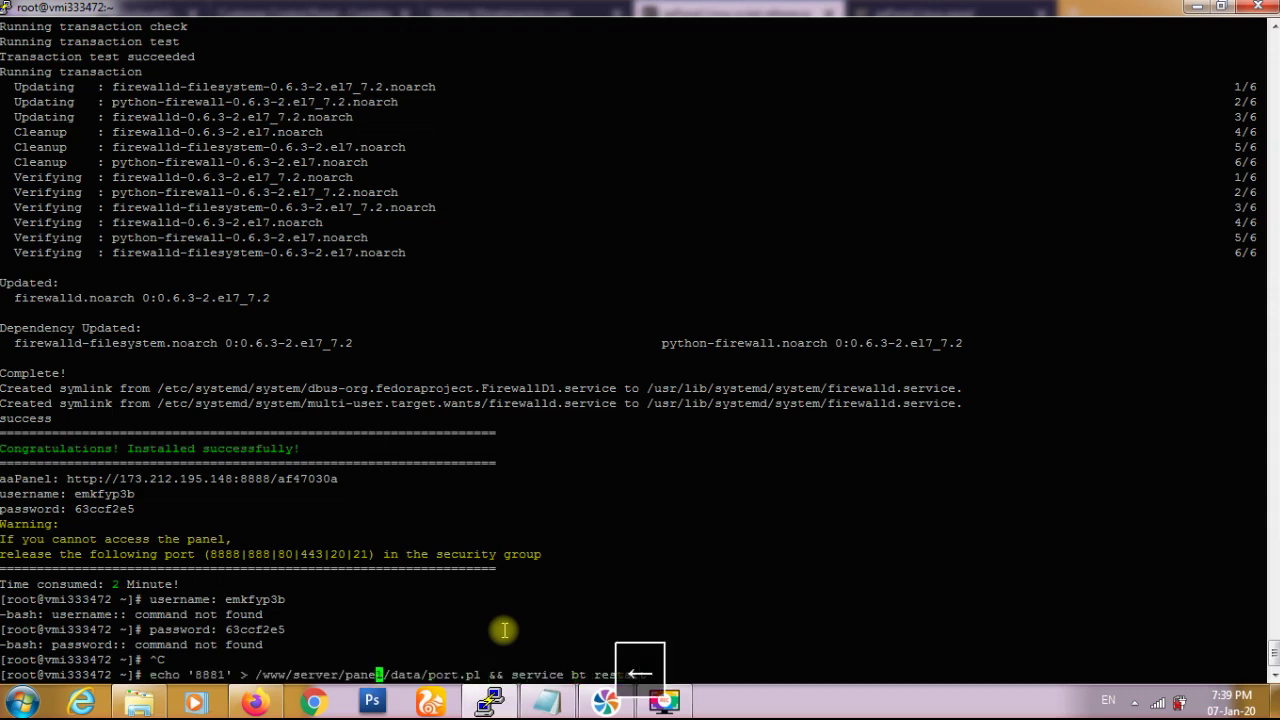
pyautogui.press('Left')
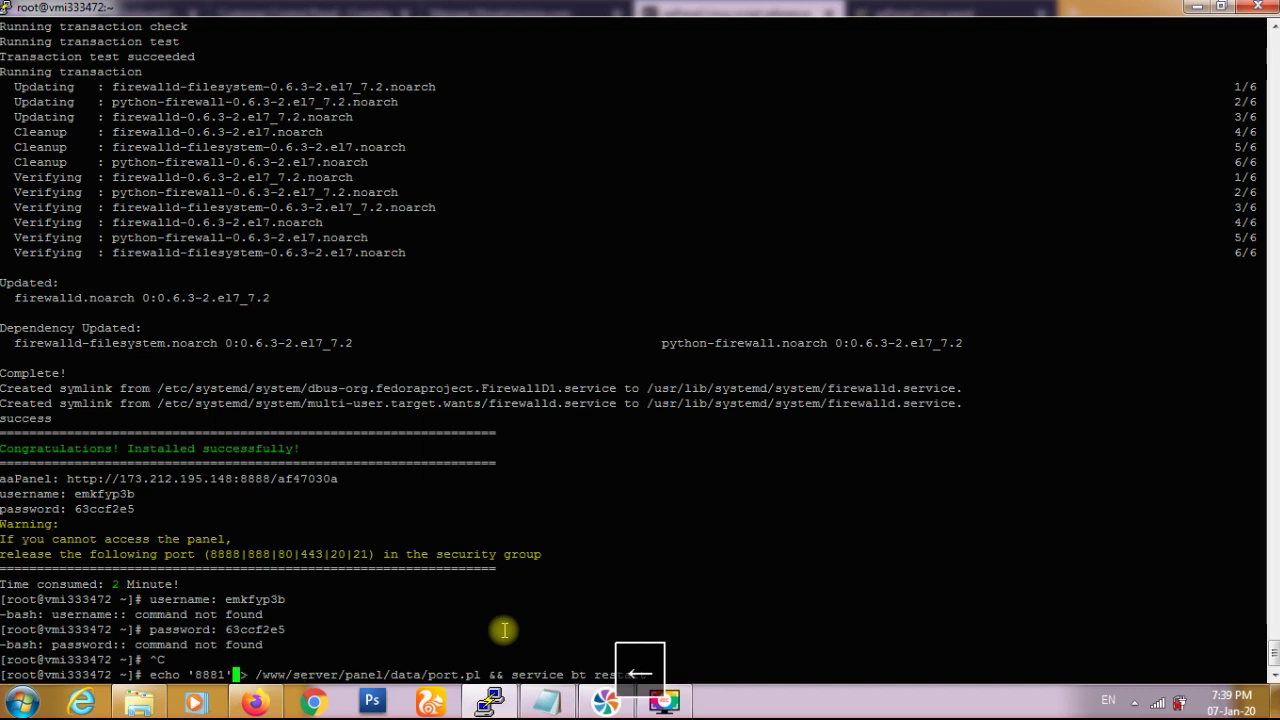
pyautogui.press('BackSpace')
pyautogui.press('BackSpace')
pyautogui.press('BackSpace')
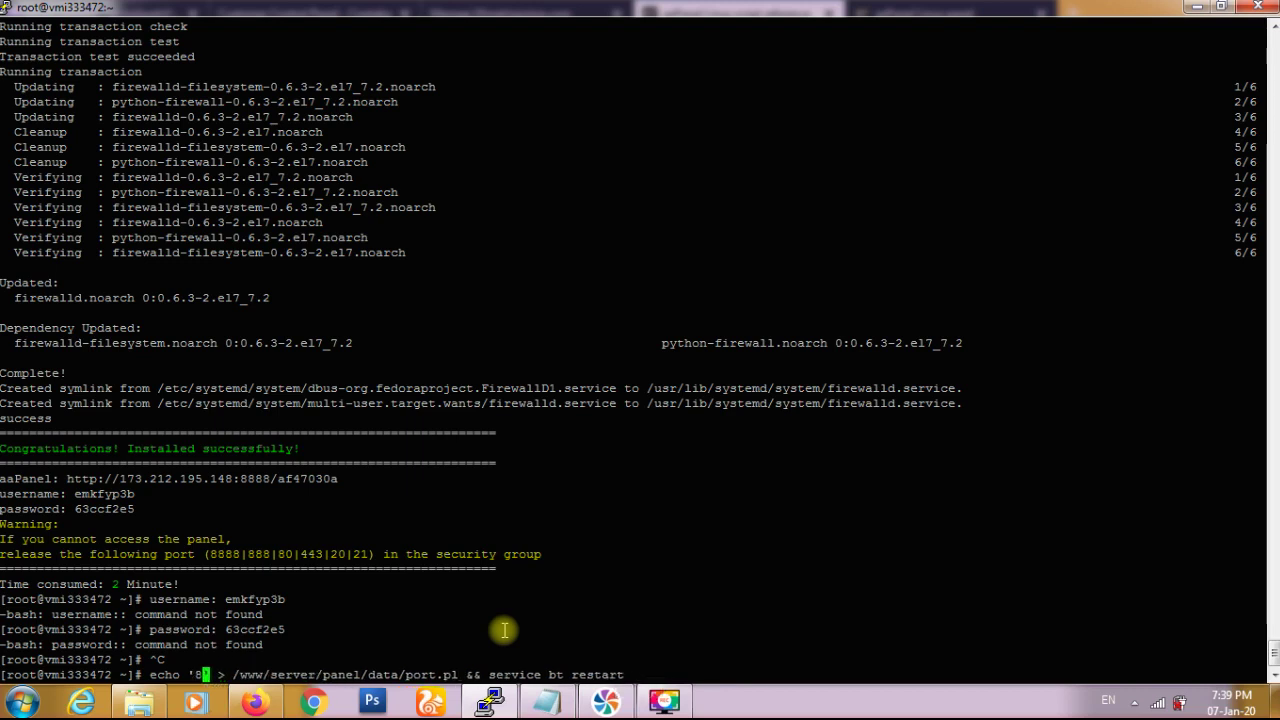
pyautogui.press('BackSpace')
pyautogui.write('2087')
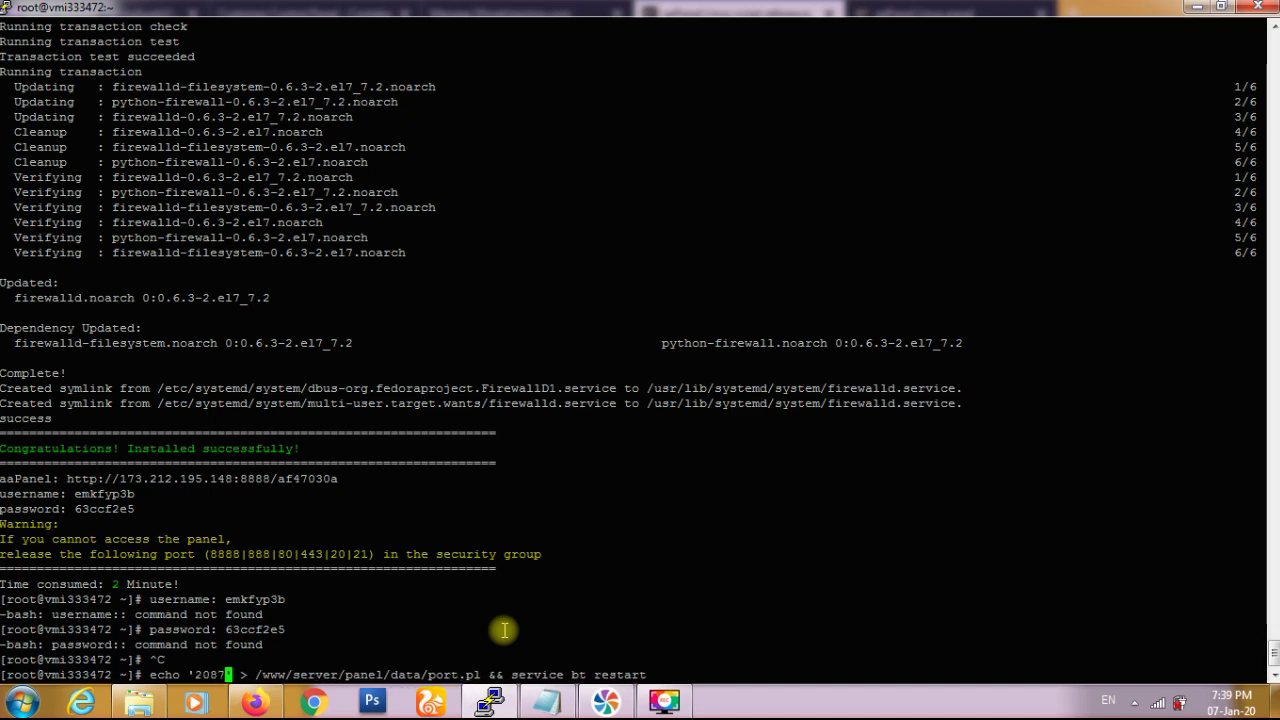
pyautogui.press('Return')
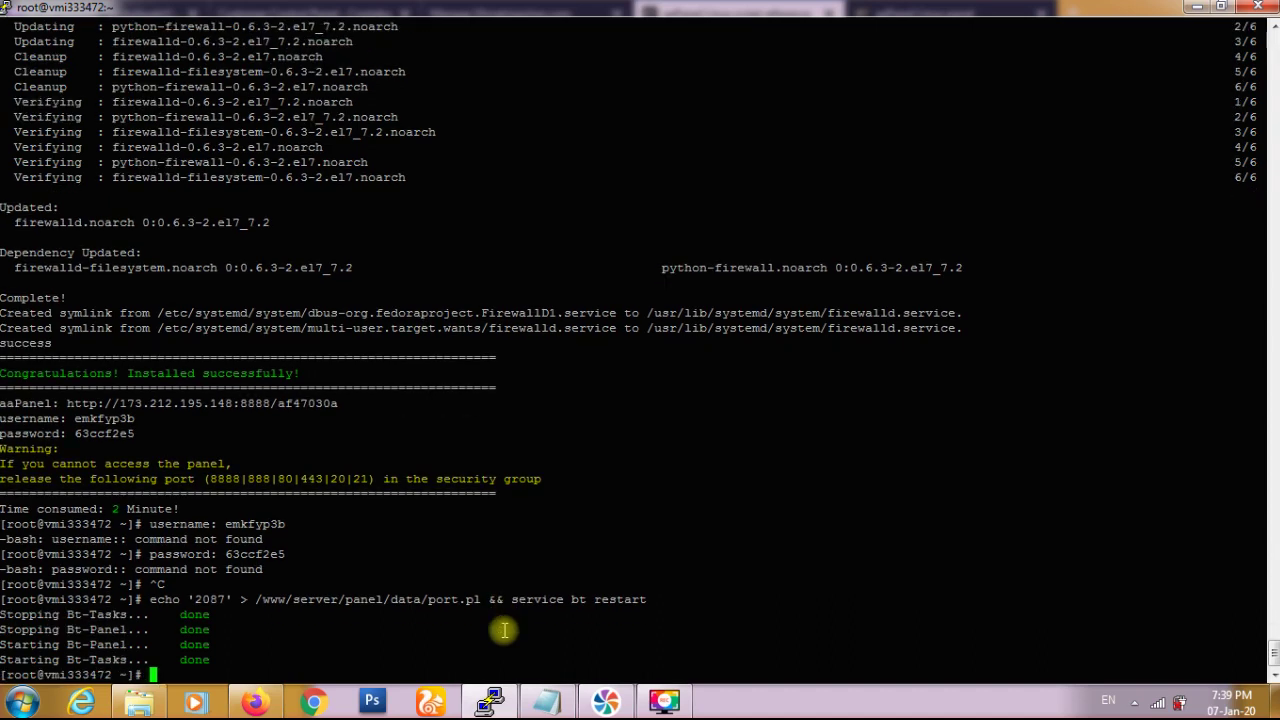
# - Copy and run the firewall-cmd command permanently adding port 8881/tcp to the public zone
pyautogui.click(548, 703)
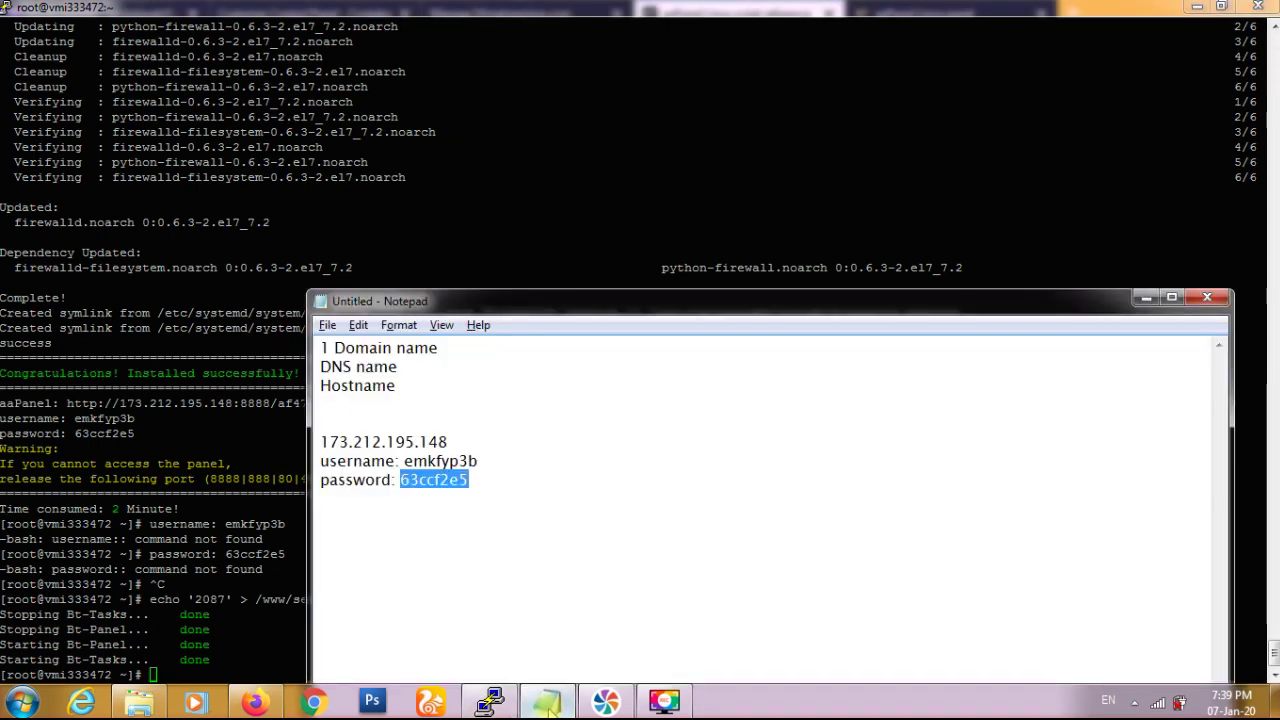
pyautogui.click(548, 703)
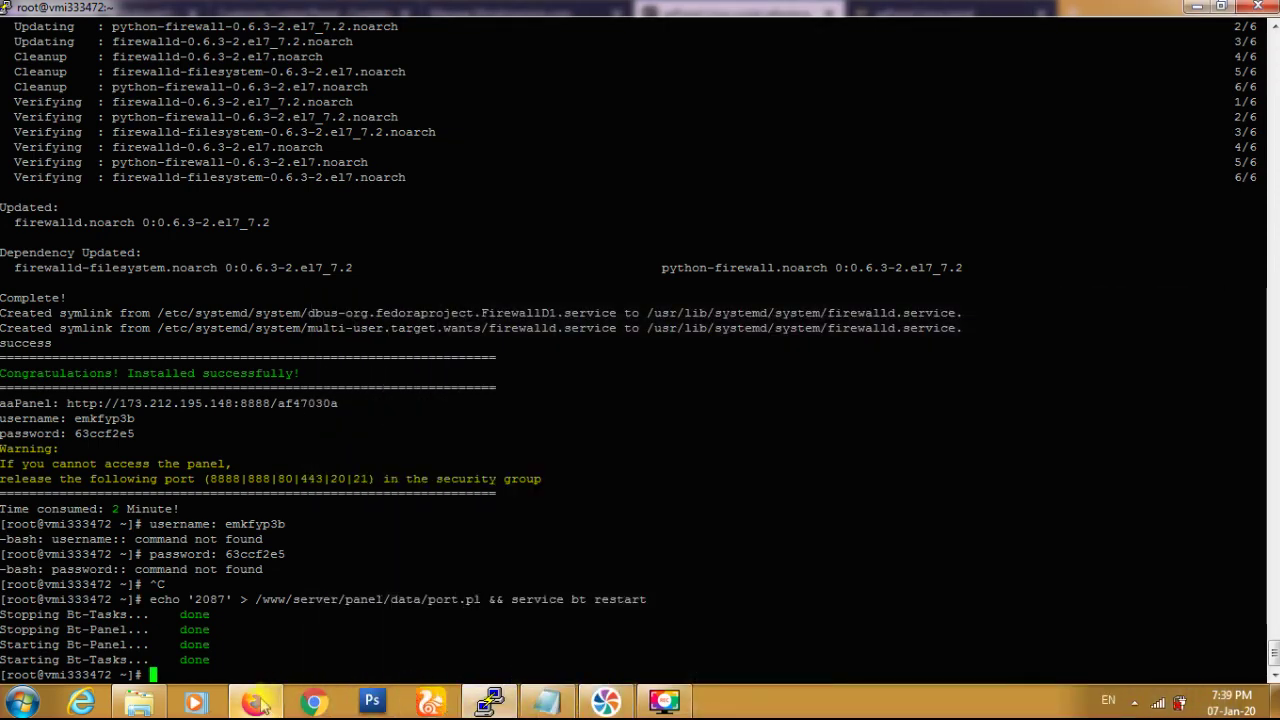
pyautogui.click(256, 703)
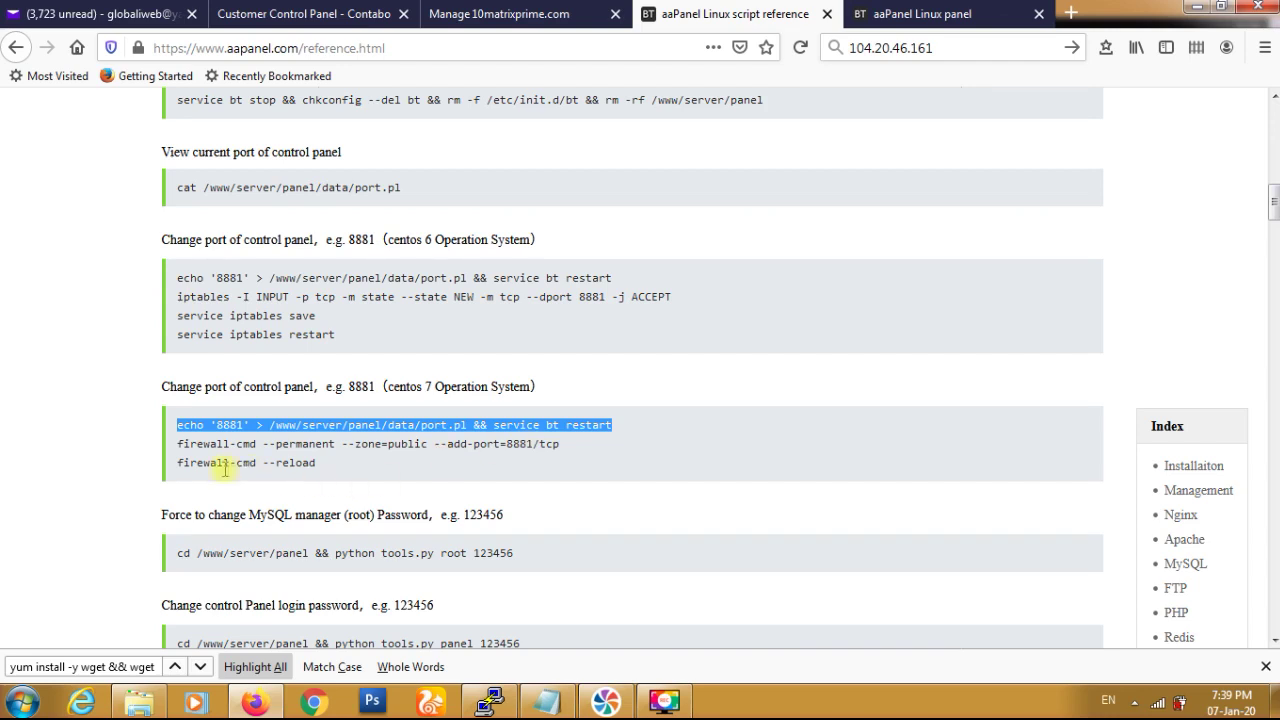
pyautogui.moveTo(178, 444); pyautogui.dragTo(565, 452)
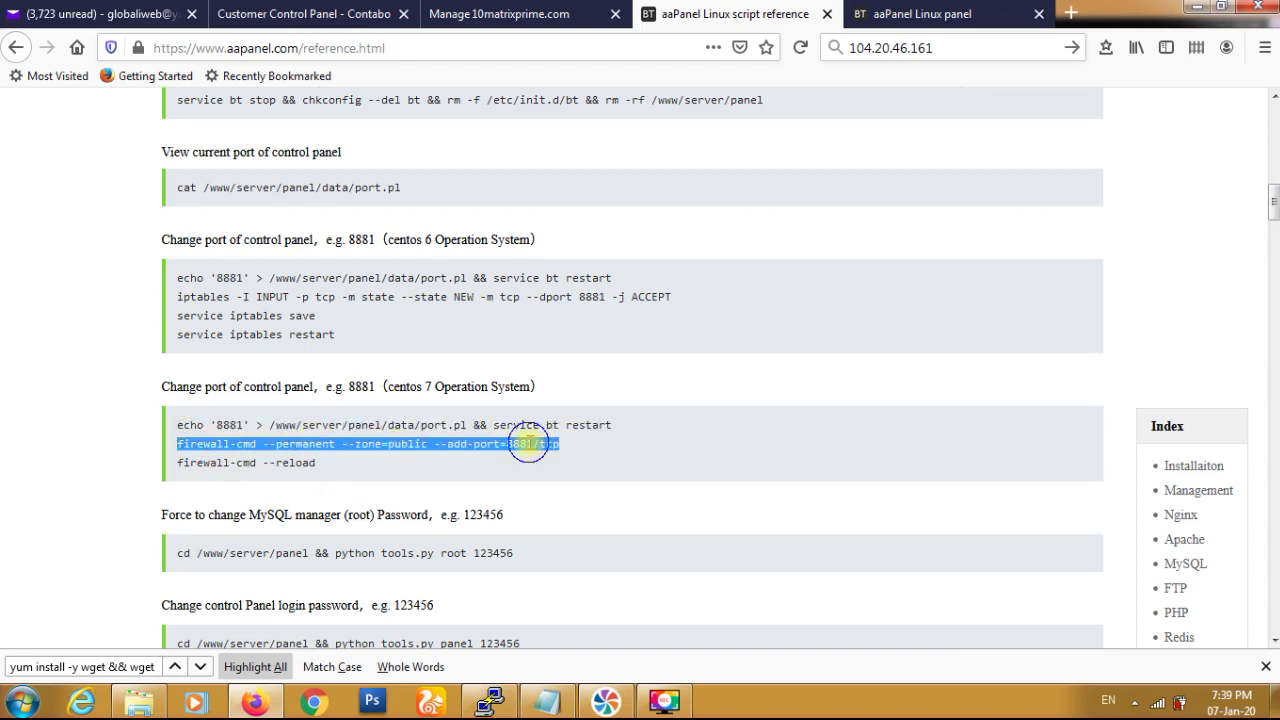
pyautogui.rightClick(531, 446)
pyautogui.click(575, 458)
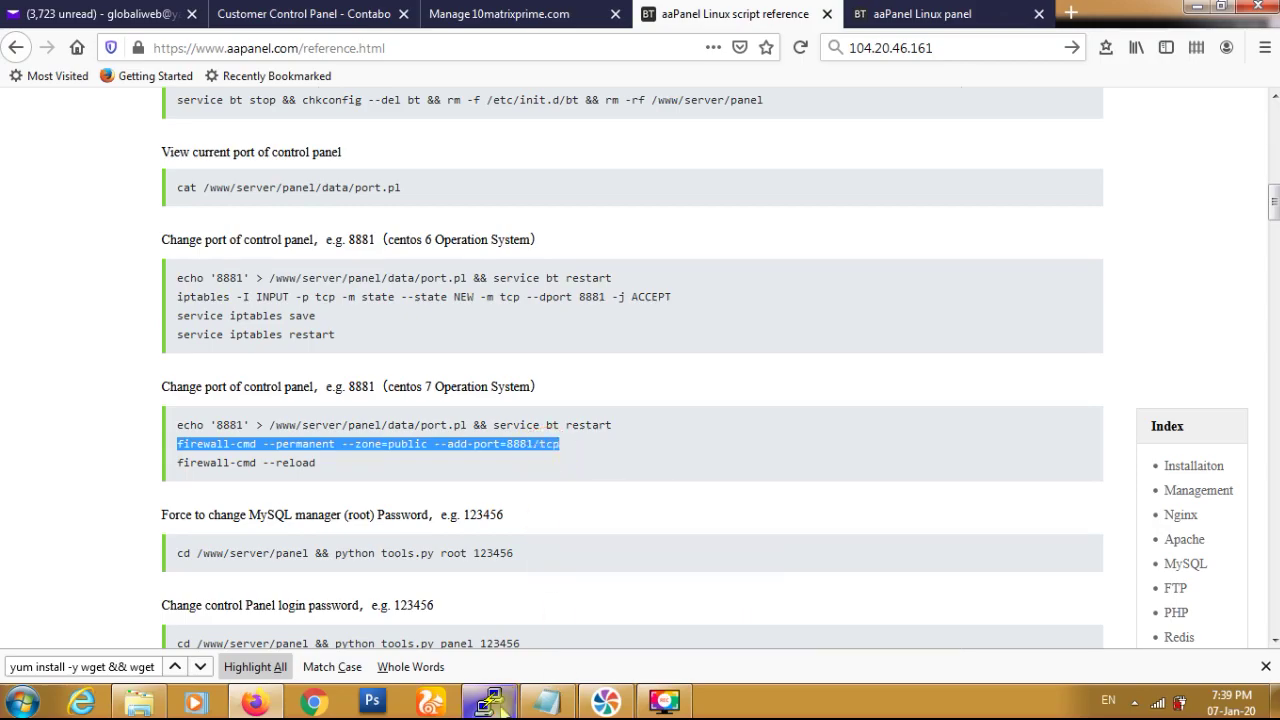
pyautogui.click(489, 701)
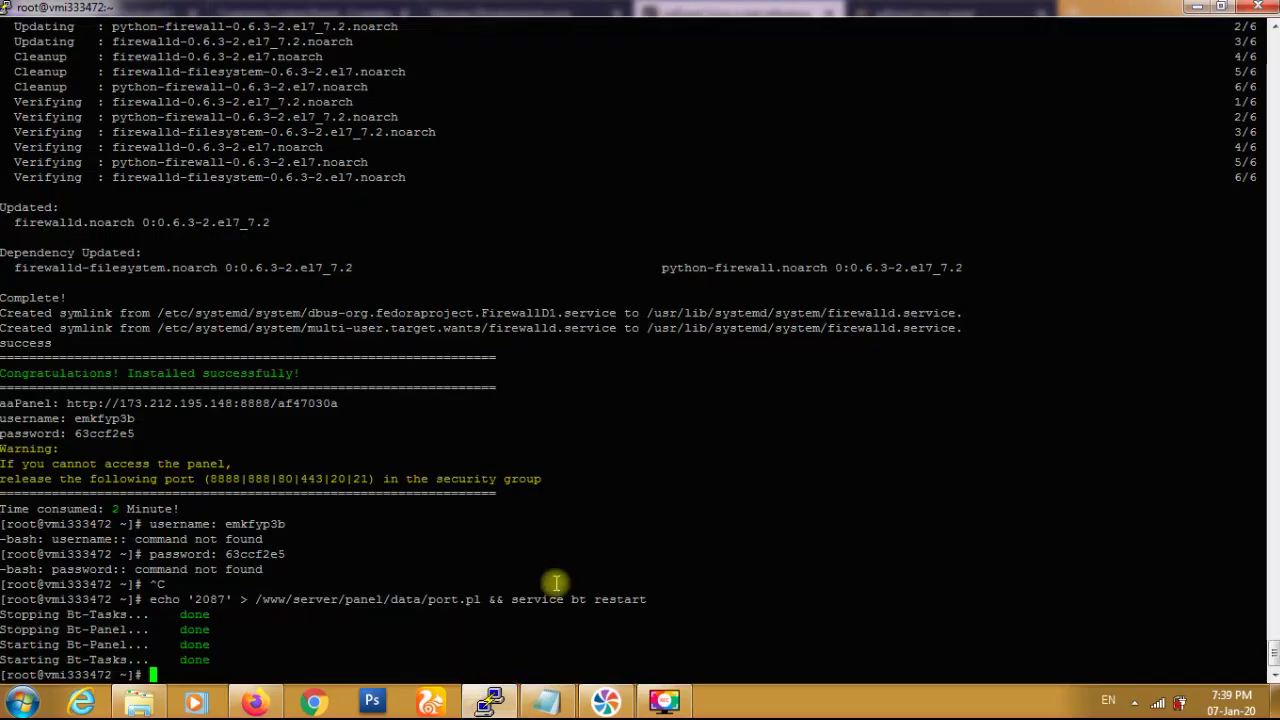
pyautogui.rightClick(535, 642)
pyautogui.press('Return')
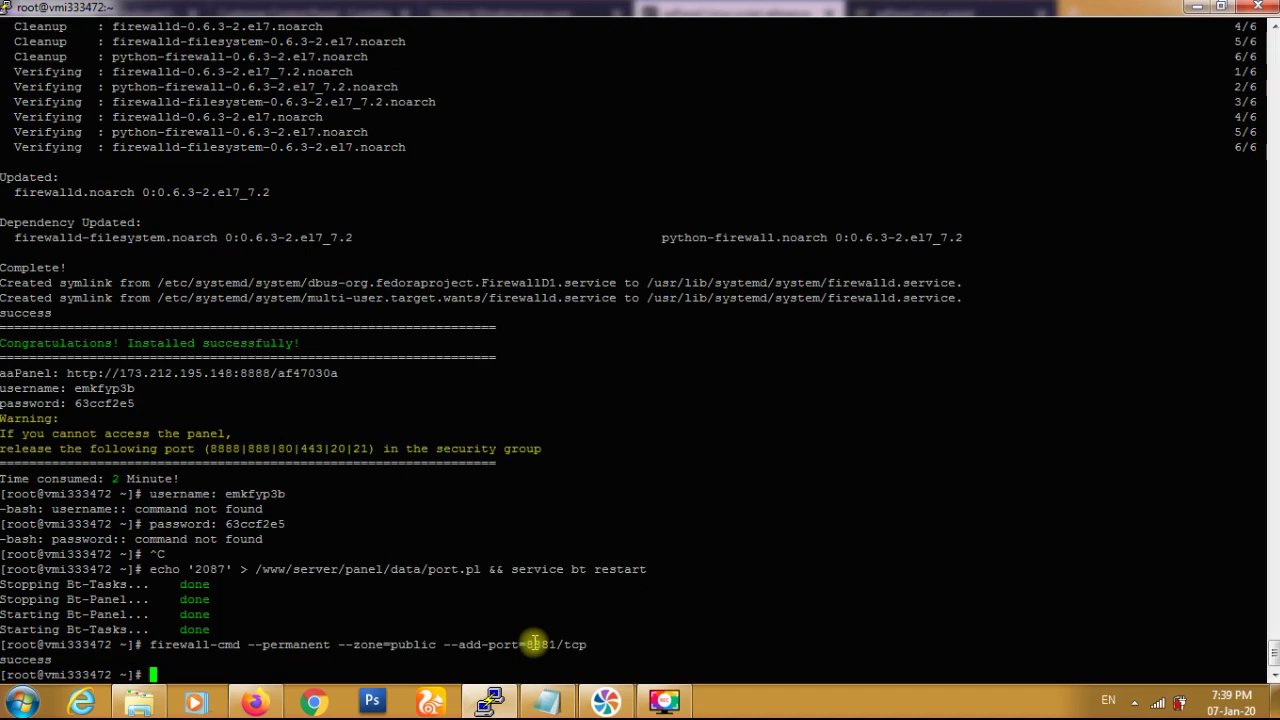
# - Copy and run firewall-cmd --reload from the reference page in PuTTY
pyautogui.click(280, 705)
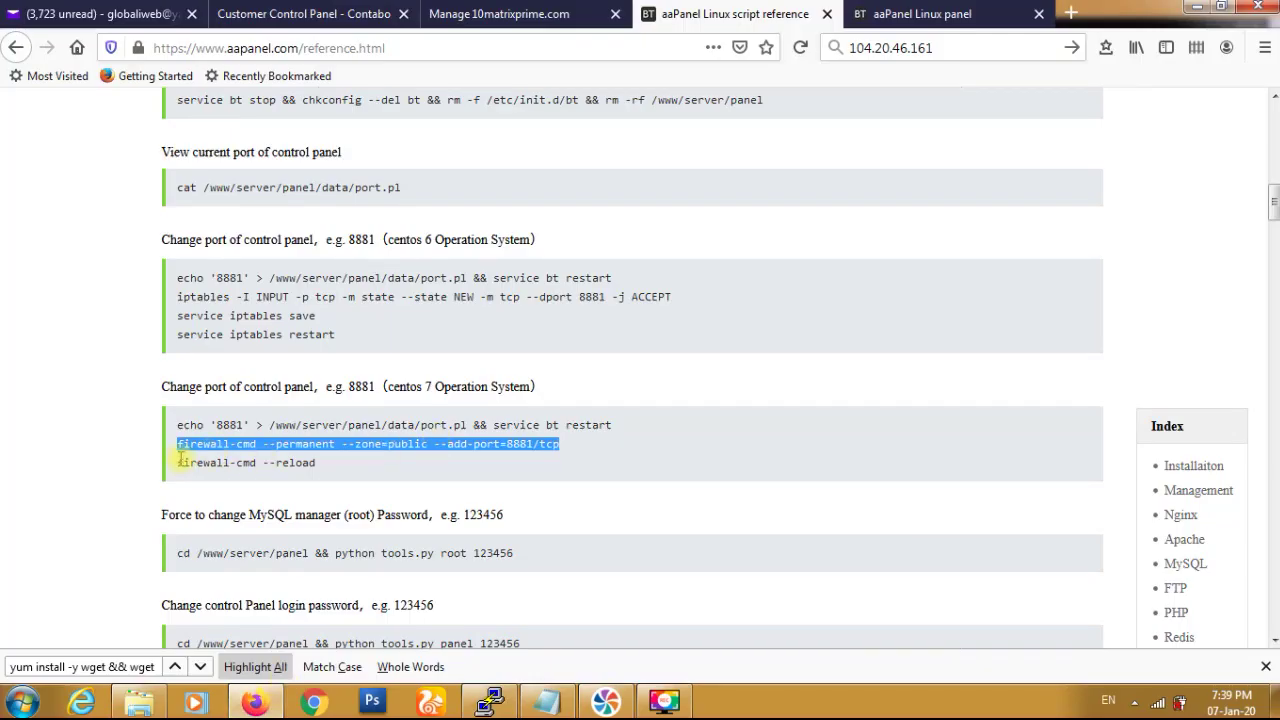
pyautogui.moveTo(180, 460); pyautogui.dragTo(320, 464)
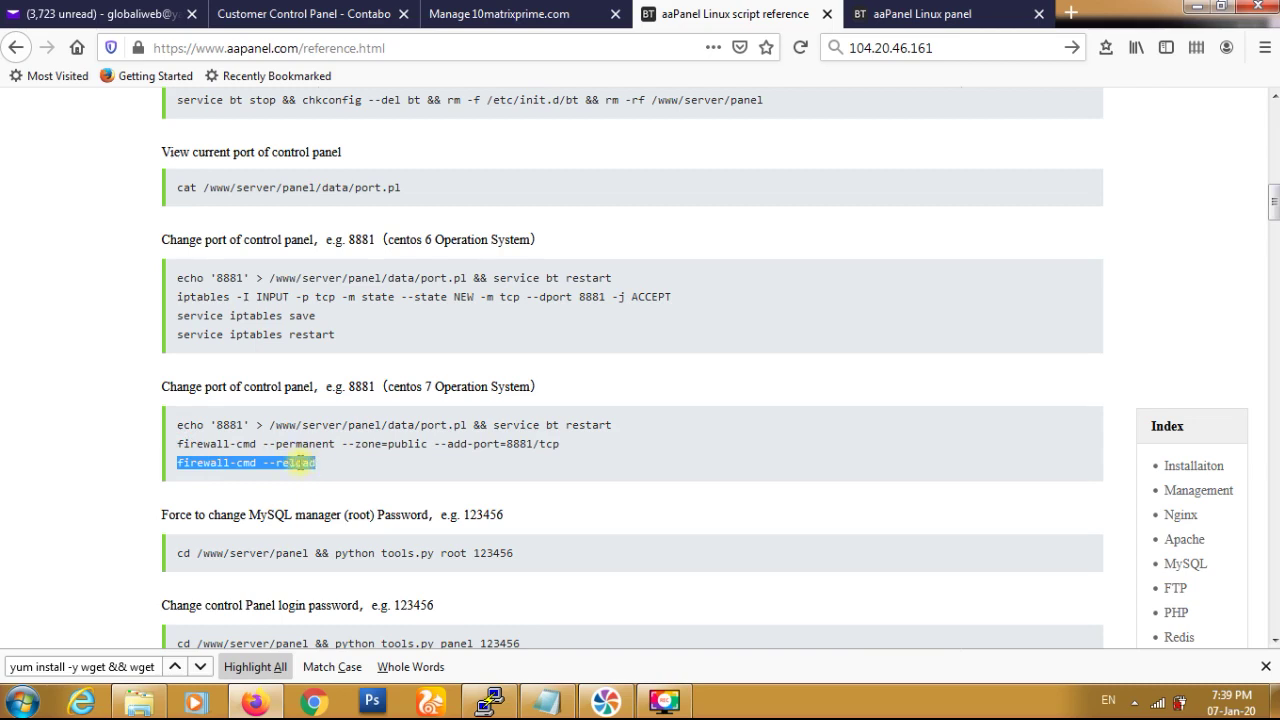
pyautogui.rightClick(300, 465)
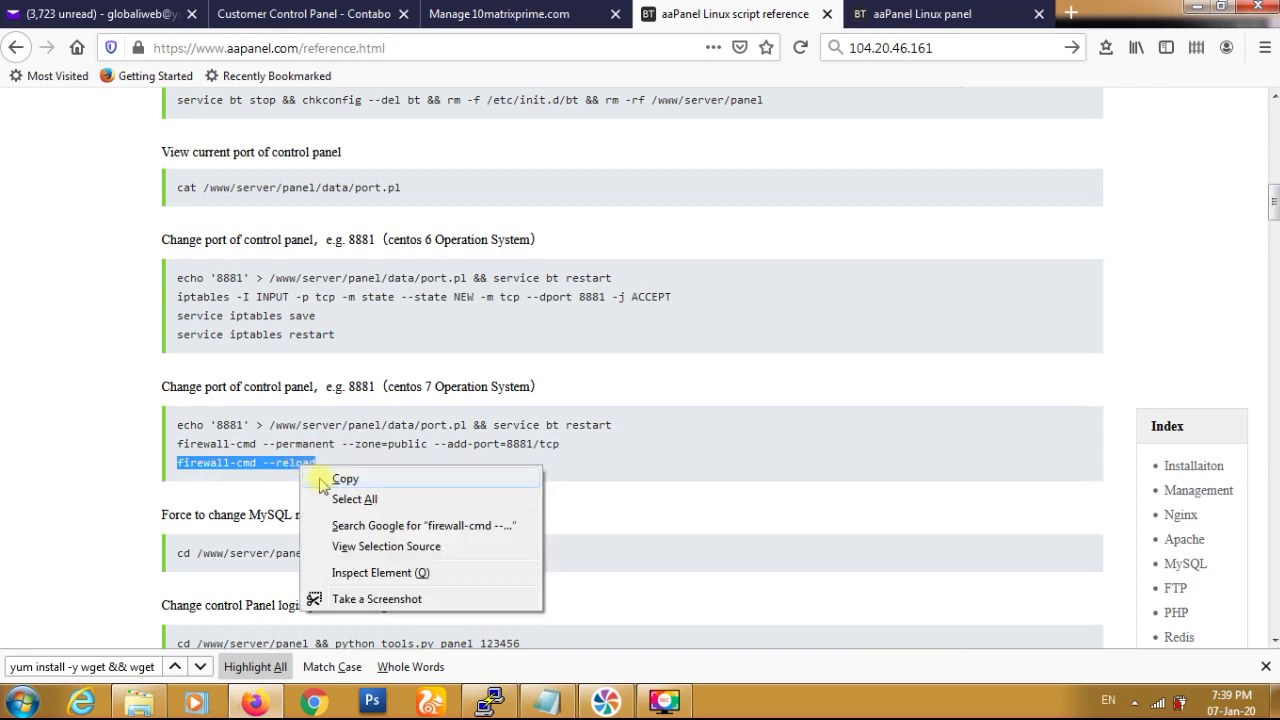
pyautogui.click(344, 479)
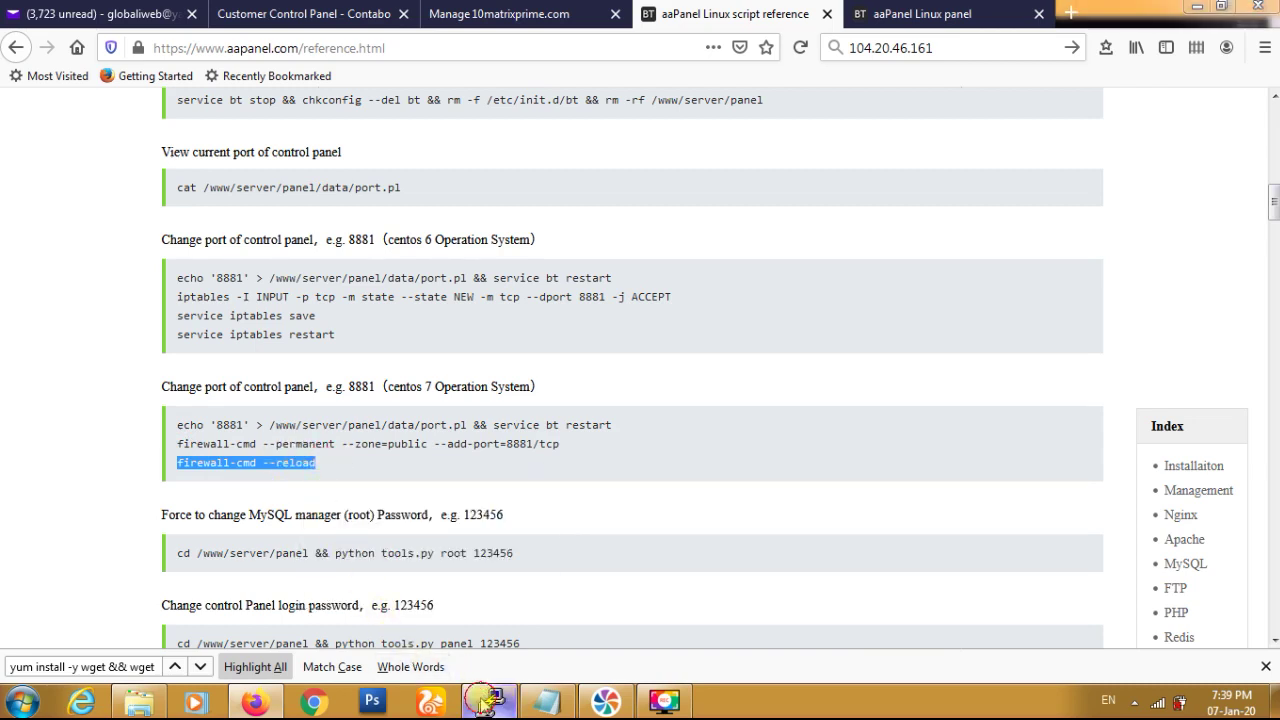
pyautogui.click(489, 700)
pyautogui.rightClick(559, 529)
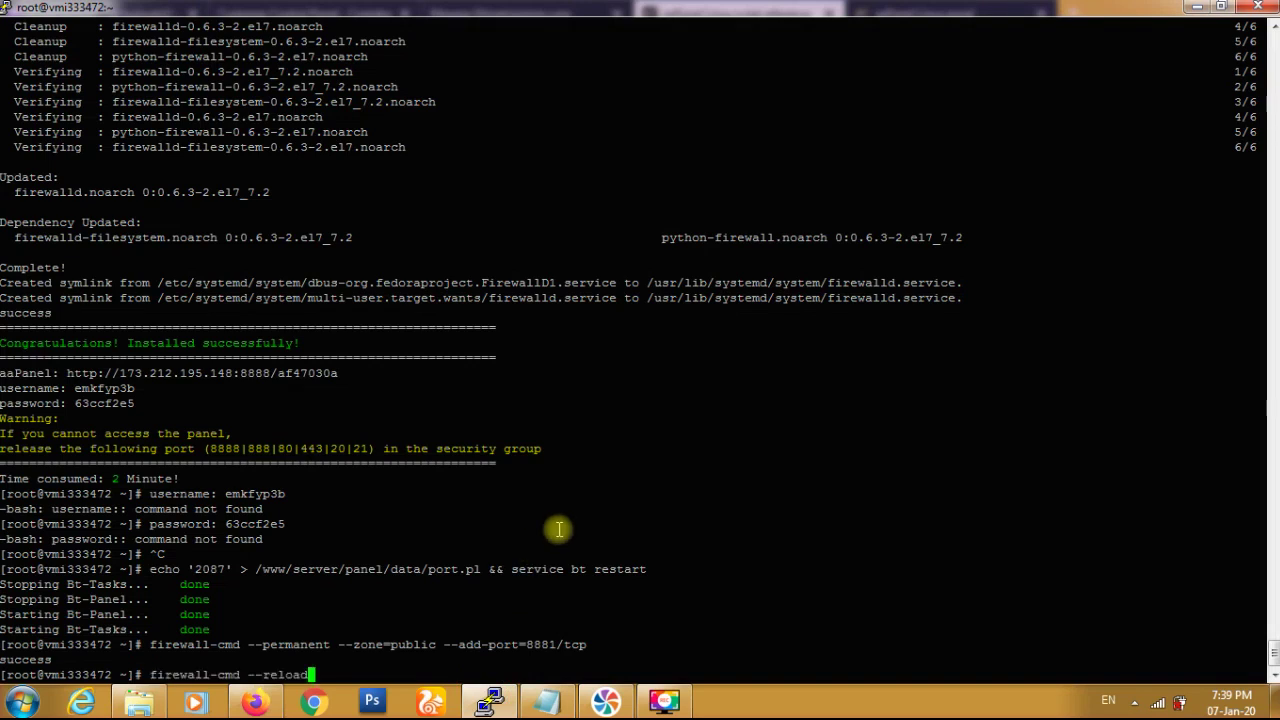
pyautogui.press('Return')
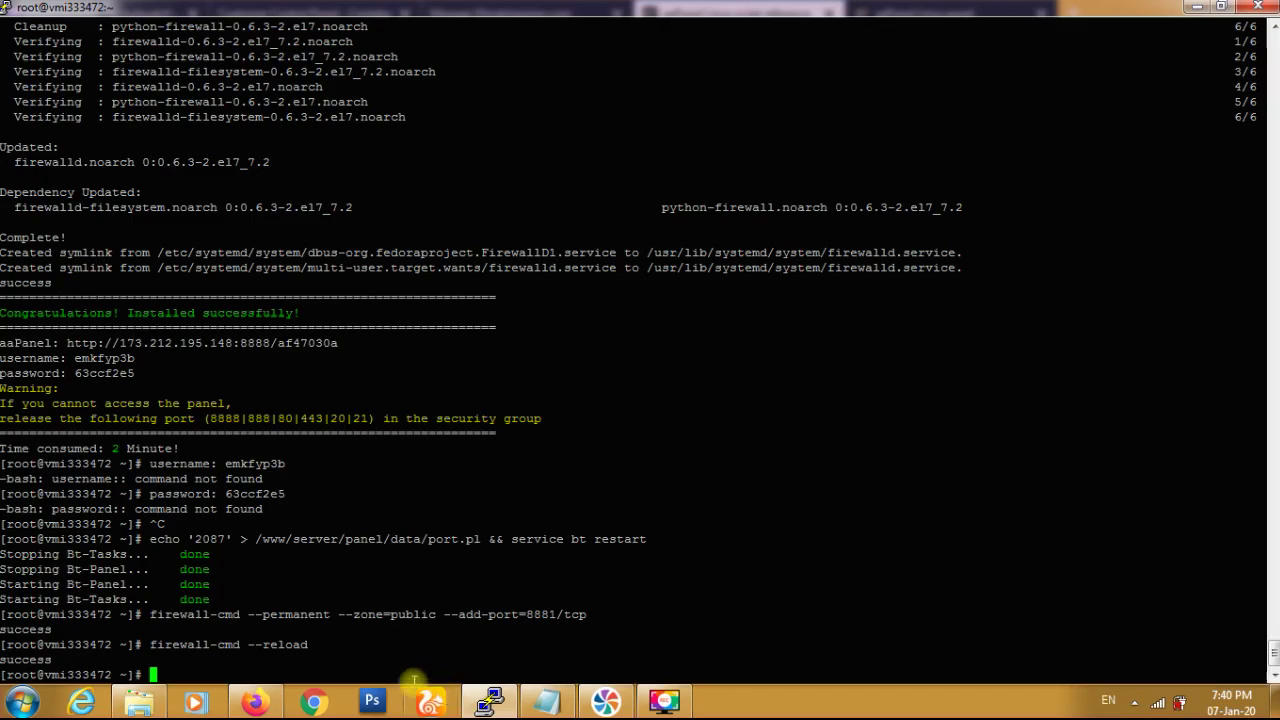
# - Return to the aaPanel tab, dismiss the port-change dialog, and switch Panel SSL on
pyautogui.click(252, 703)
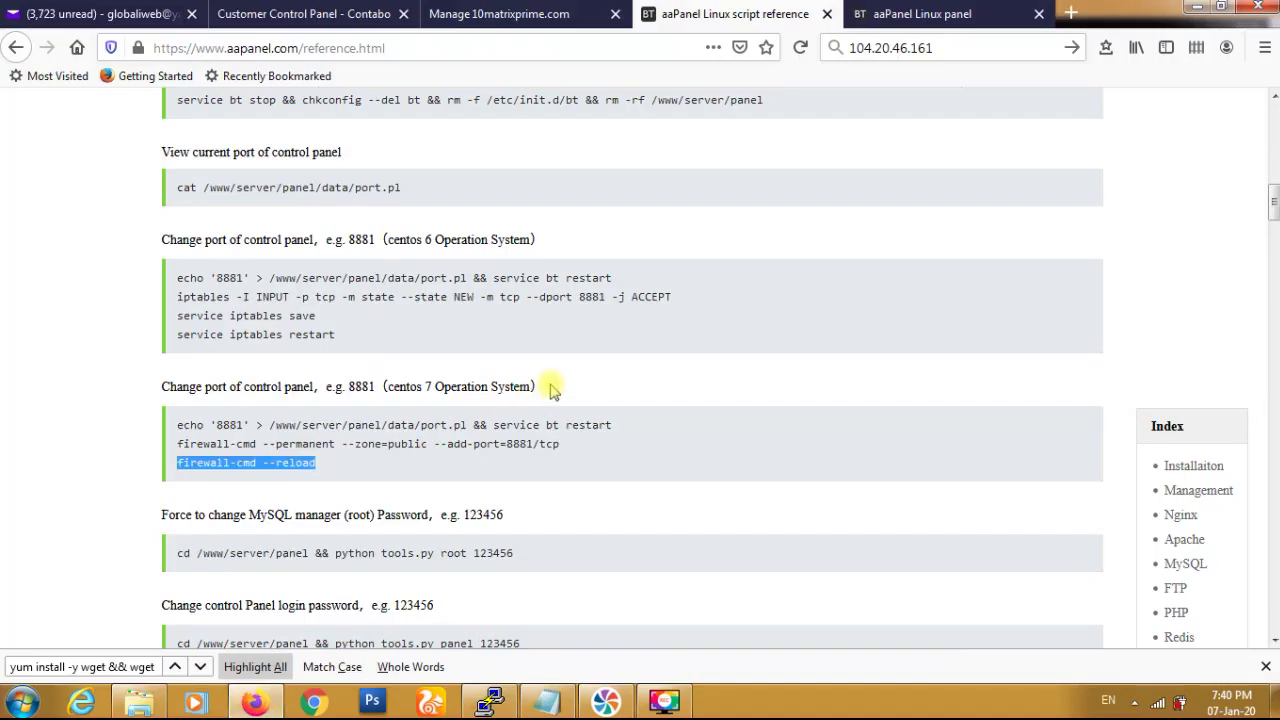
pyautogui.click(892, 16)
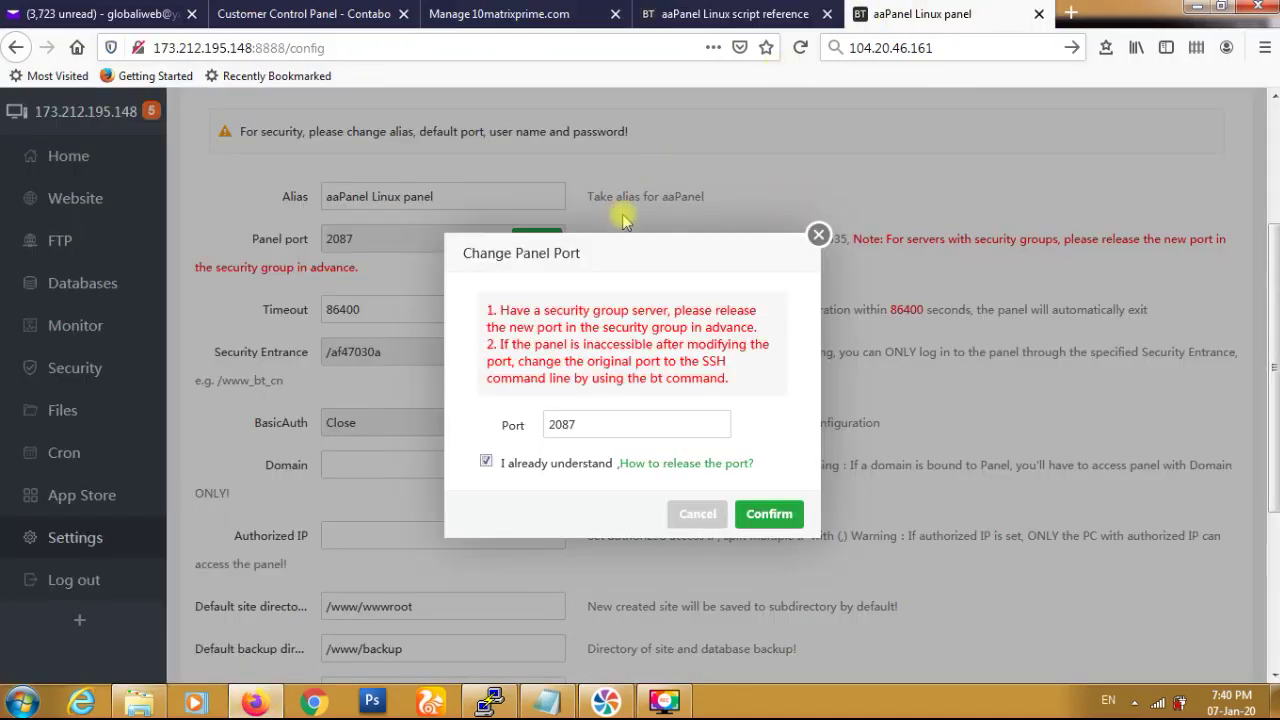
pyautogui.click(817, 245)
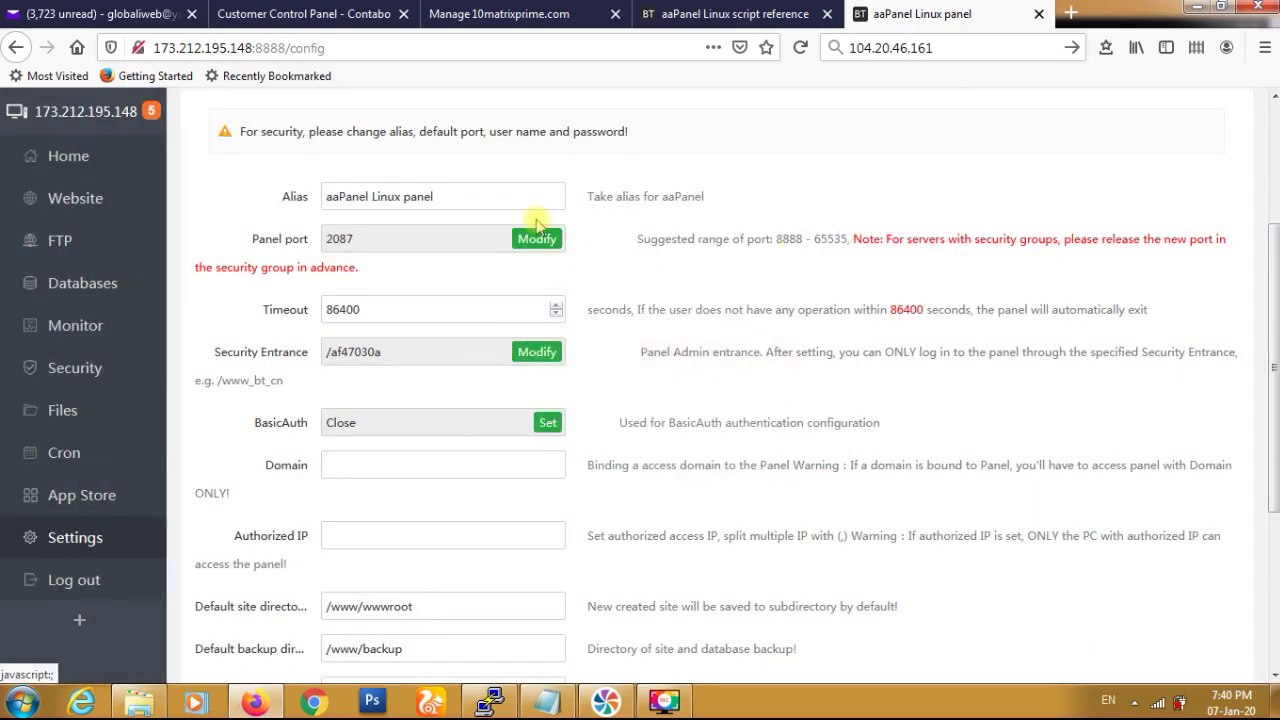
pyautogui.scroll(3, 537, 225)
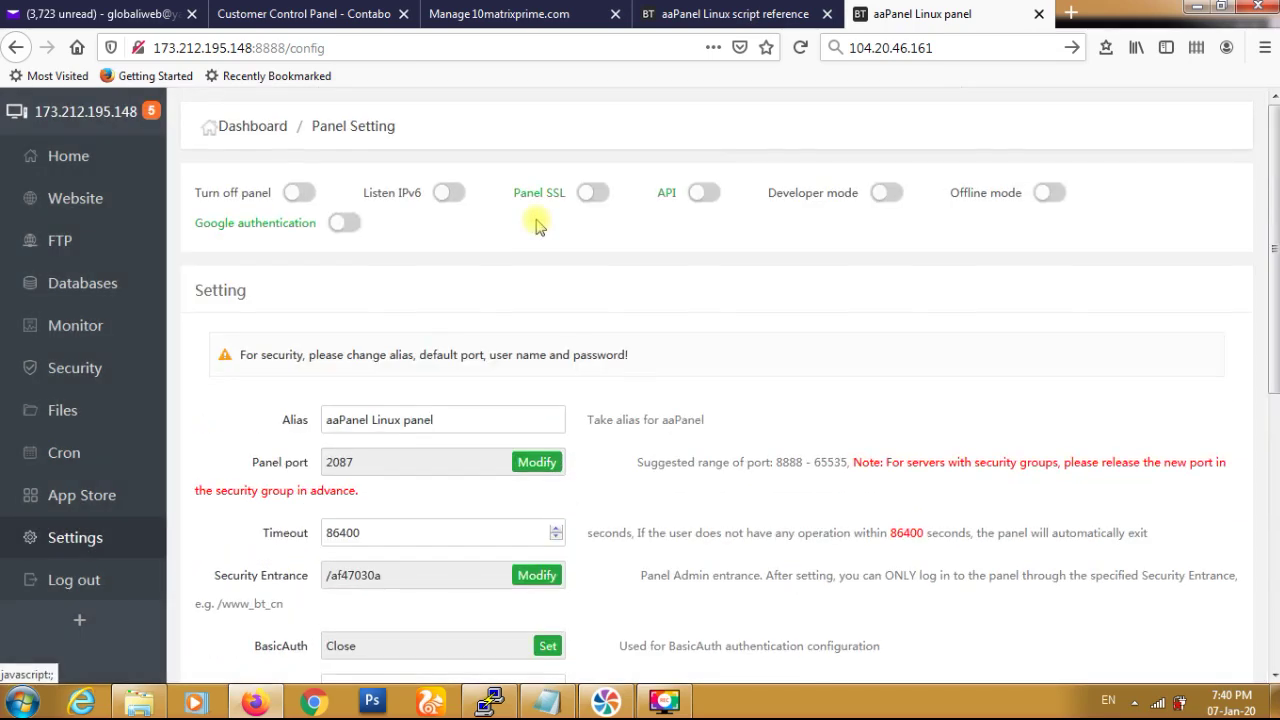
pyautogui.click(596, 195)
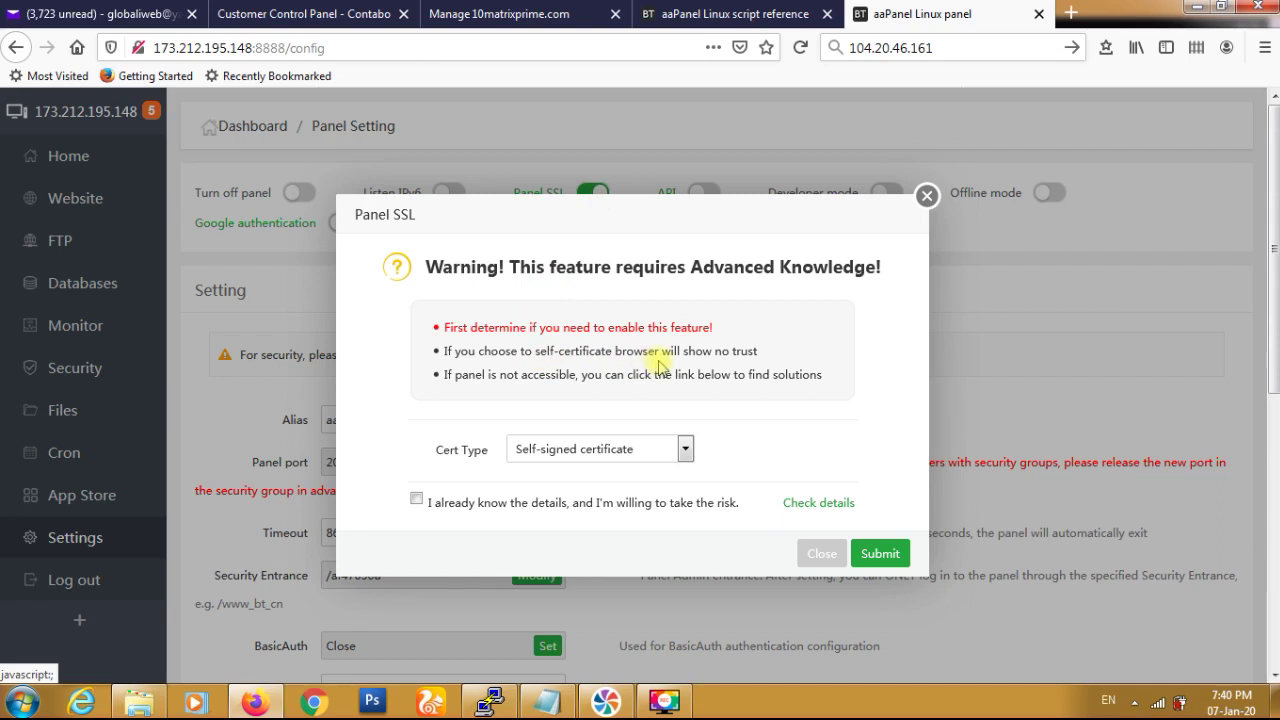
# - Set the panel SSL cert type to Let's Encrypt, fill in the saved admin e-mail, and accept the risk notice
pyautogui.click(688, 451)
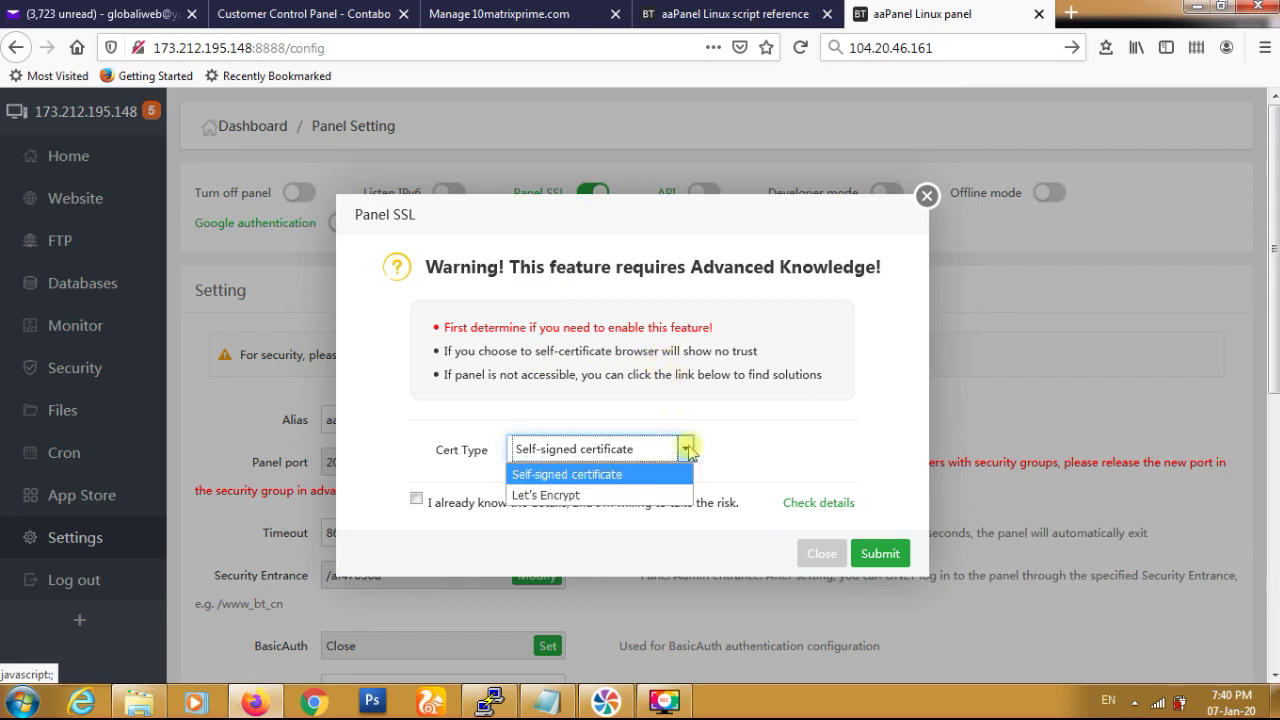
pyautogui.click(641, 496)
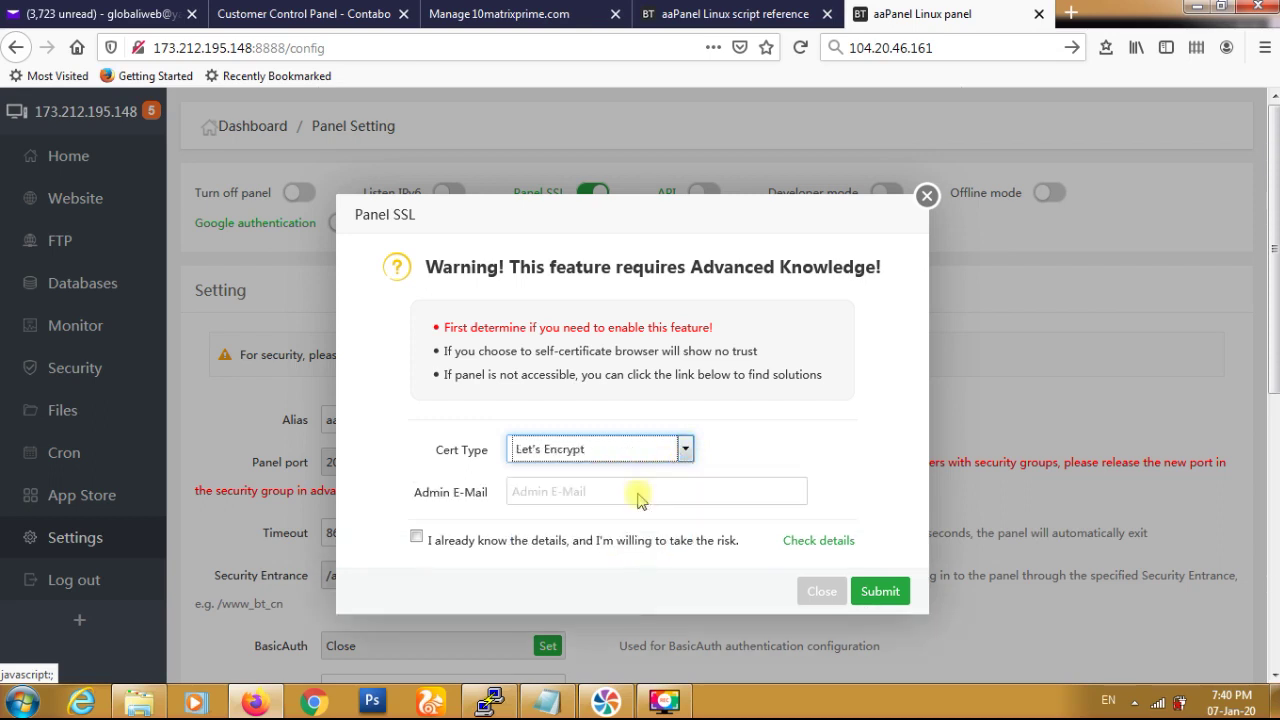
pyautogui.click(574, 489)
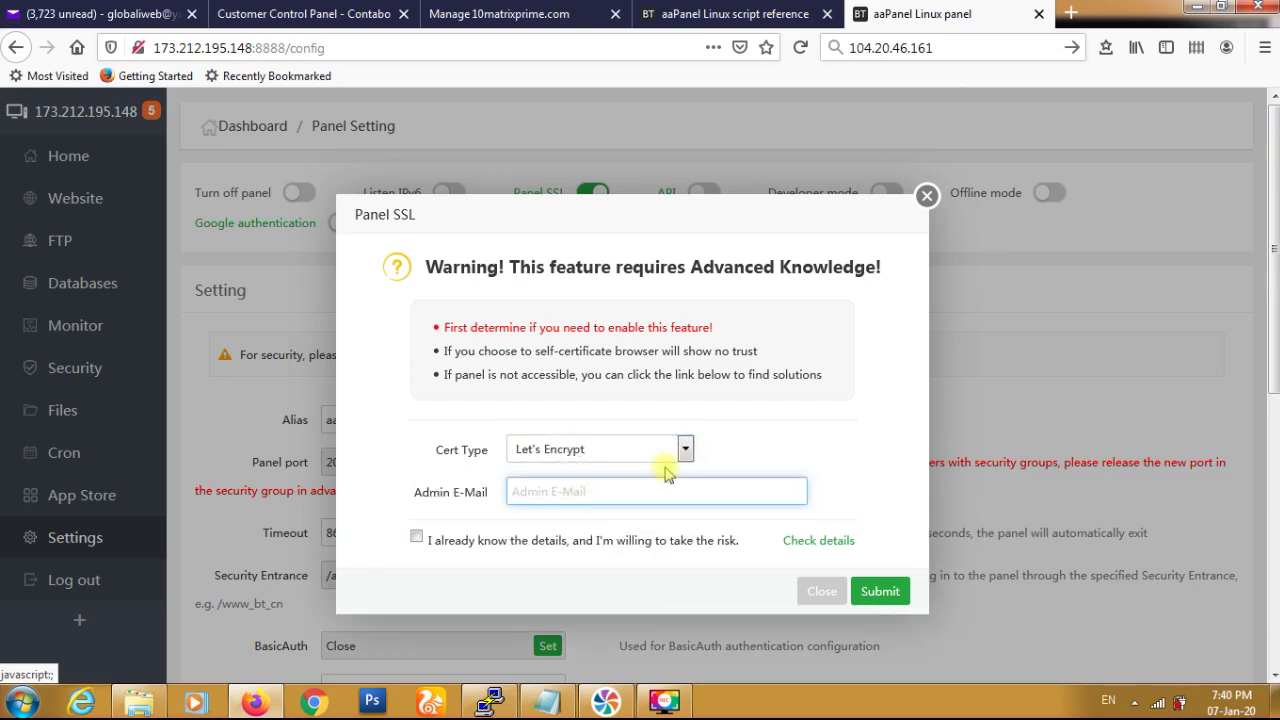
pyautogui.scroll(-2, 766, 445)
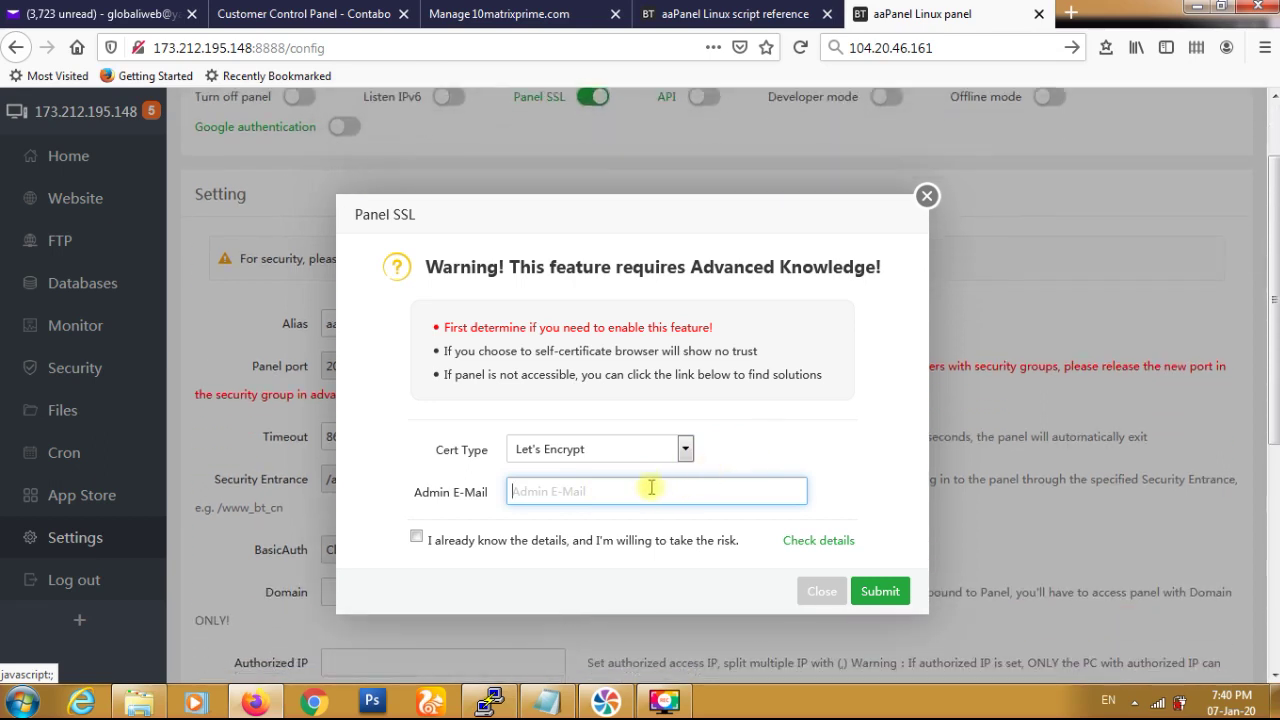
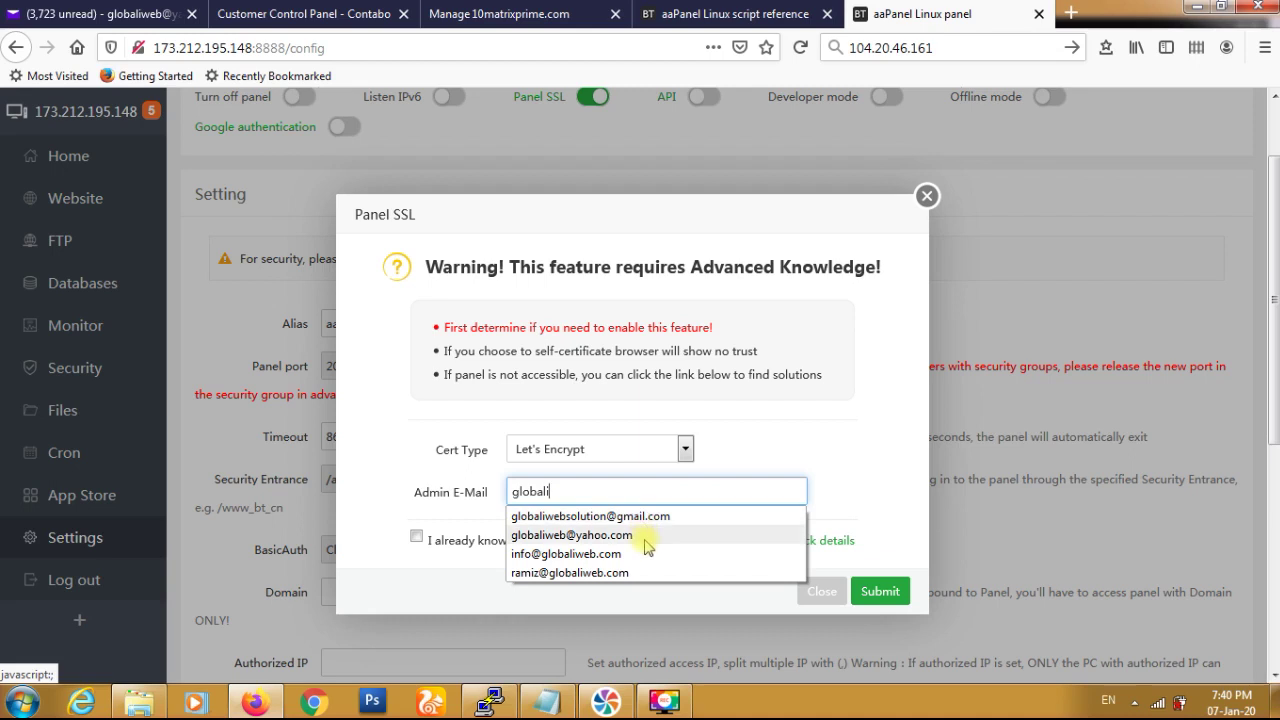
pyautogui.click(645, 537)
pyautogui.click(416, 537)
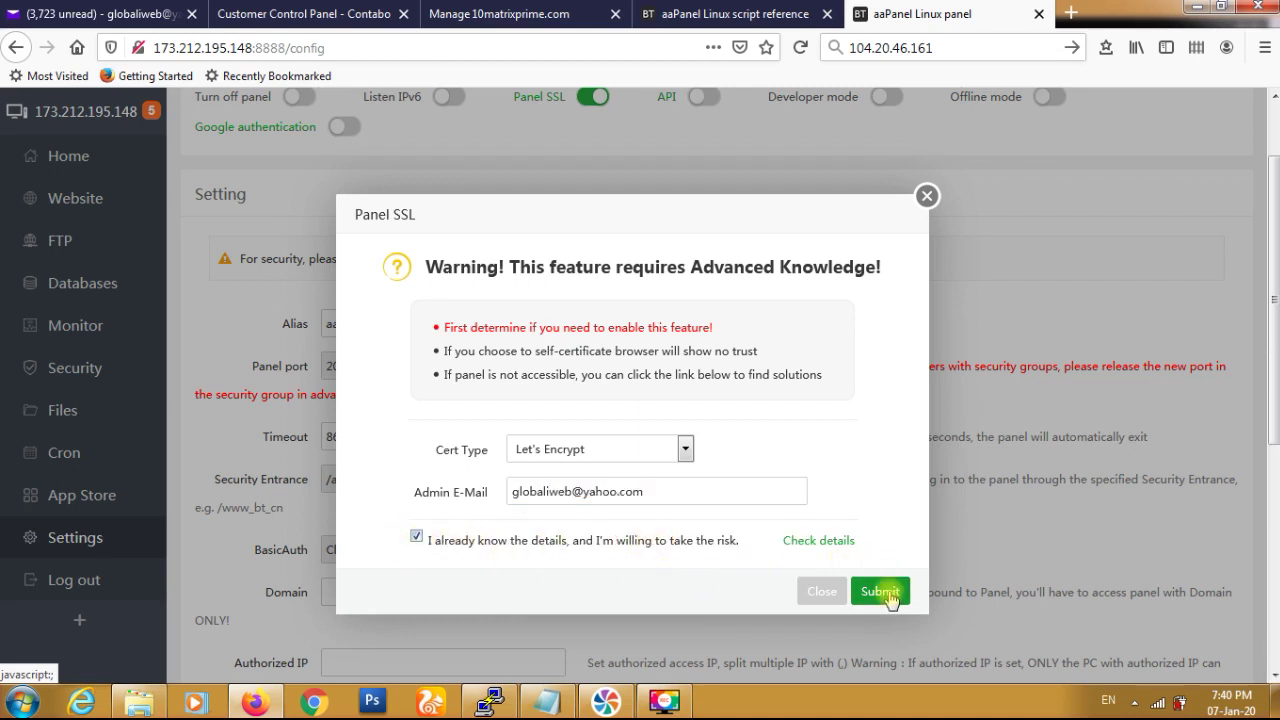
# - Submit and confirm the Let's Encrypt panel SSL request, then open the Check details help link
pyautogui.click(882, 592)
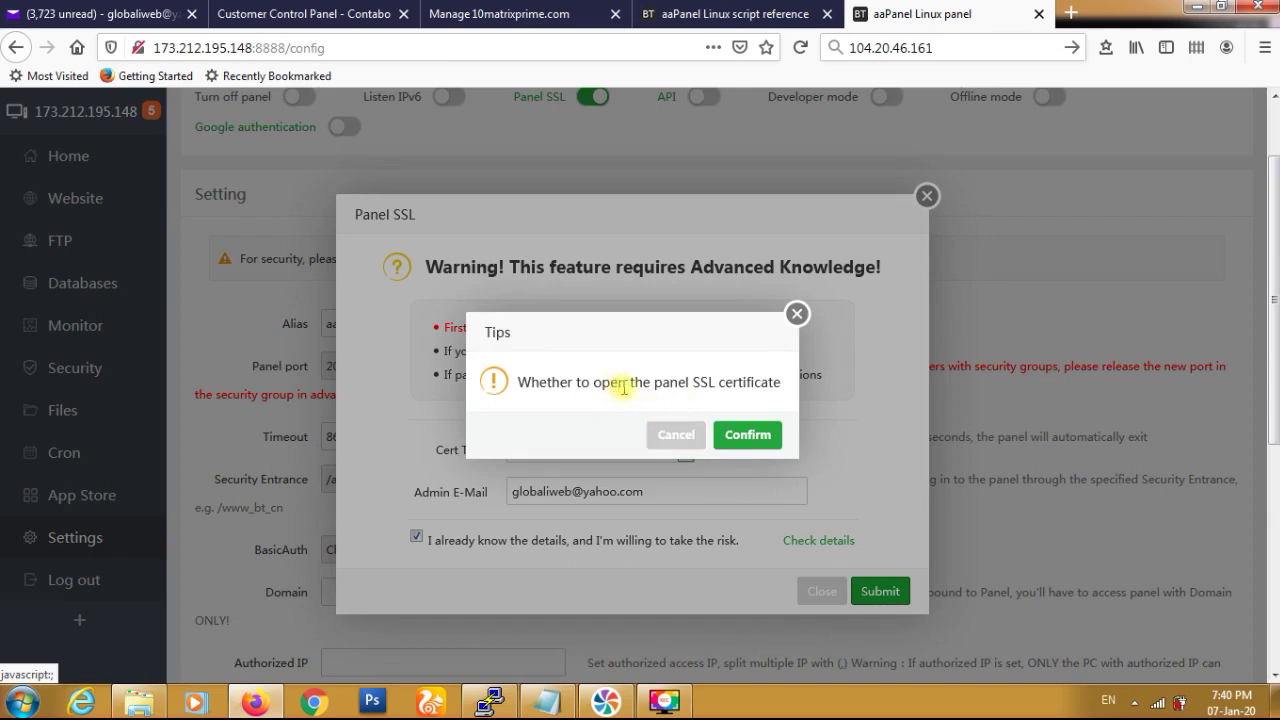
pyautogui.click(749, 435)
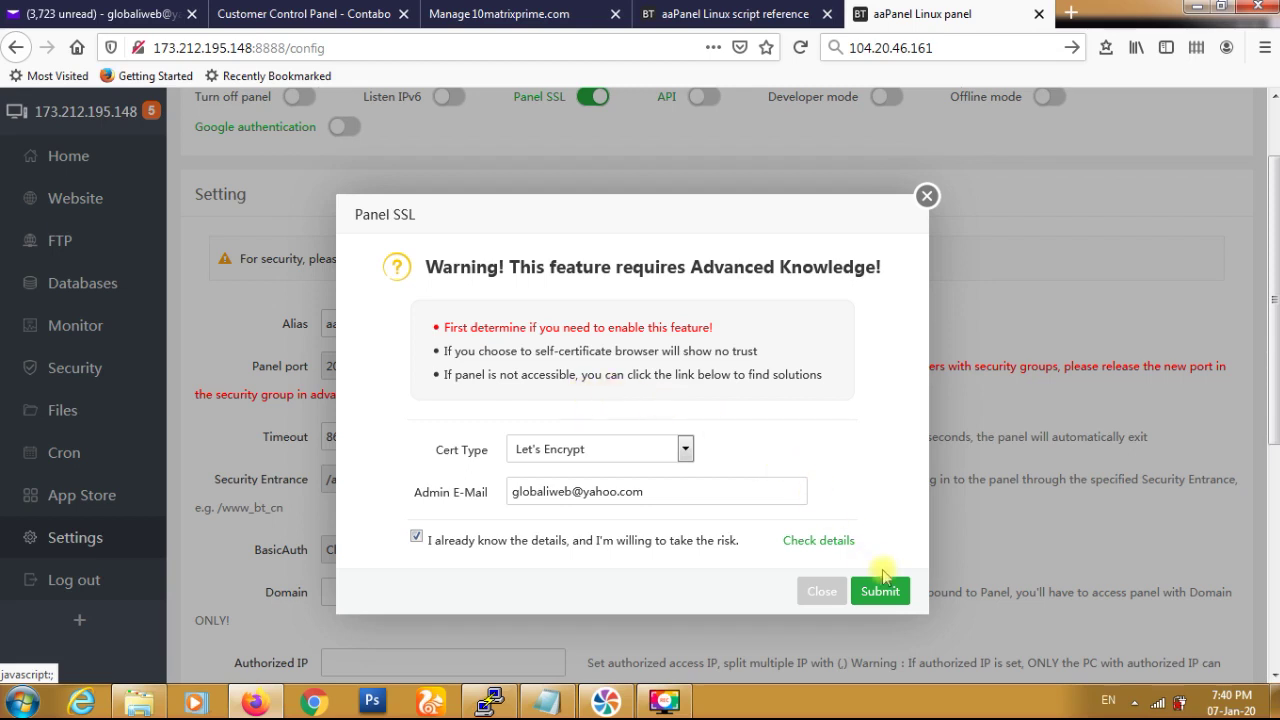
pyautogui.click(826, 548)
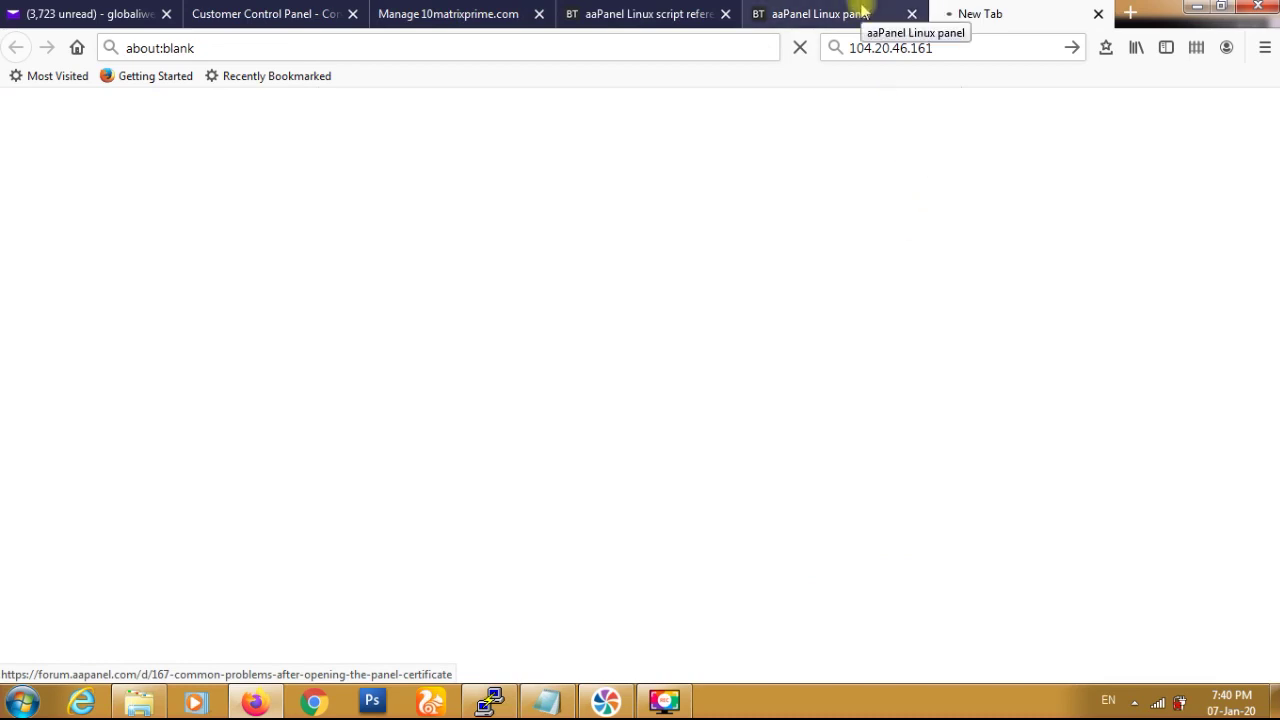
# - Back on the panel tab, close the old SSL dialog and switch Panel SSL on again
pyautogui.click(862, 10)
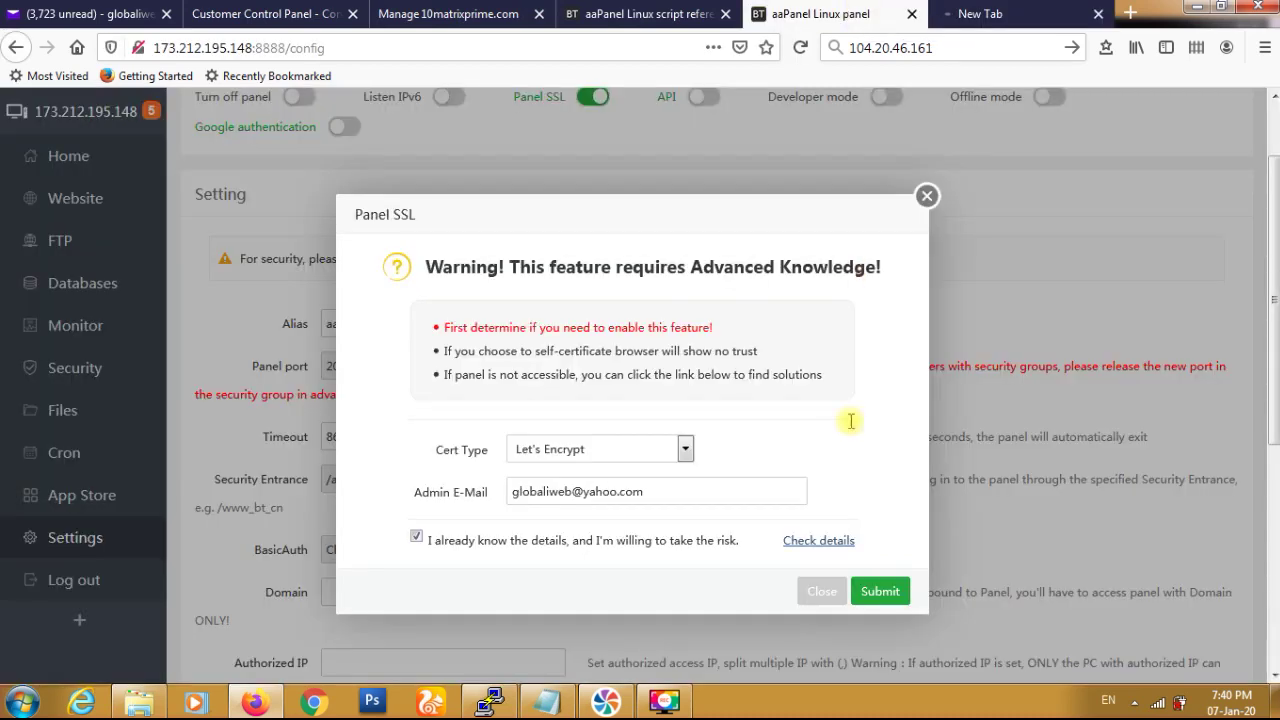
pyautogui.click(920, 206)
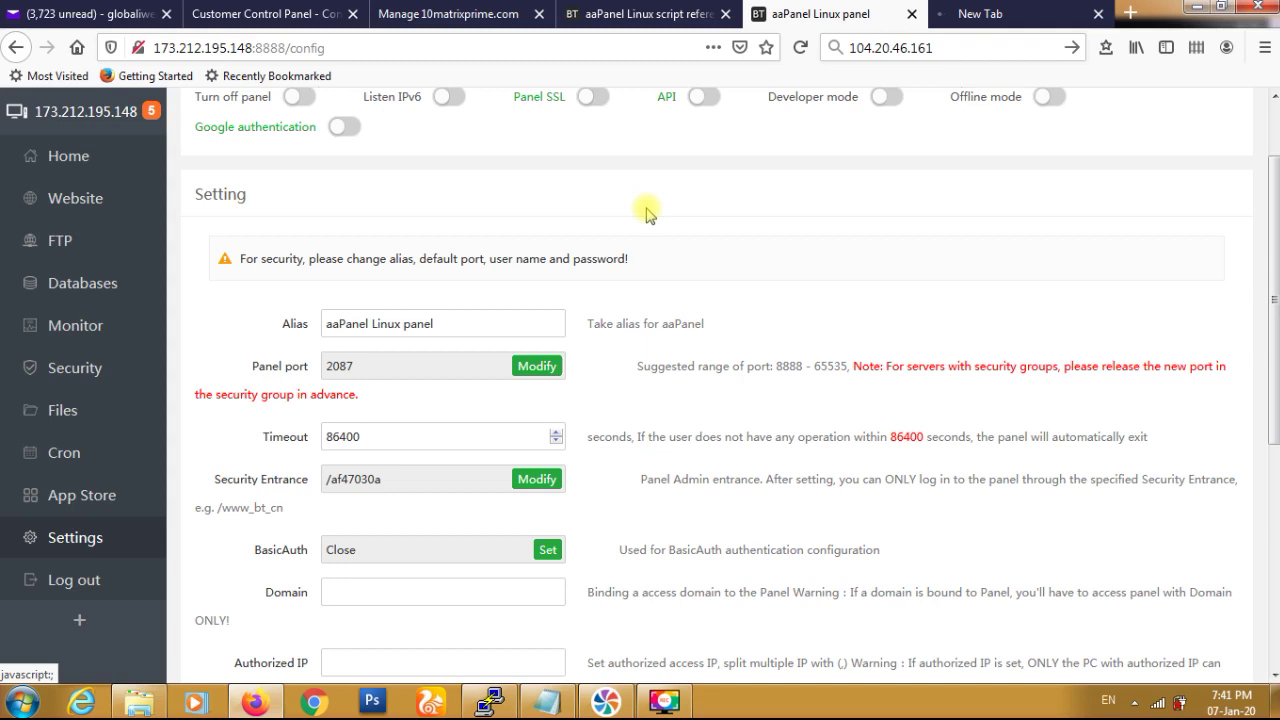
pyautogui.click(594, 100)
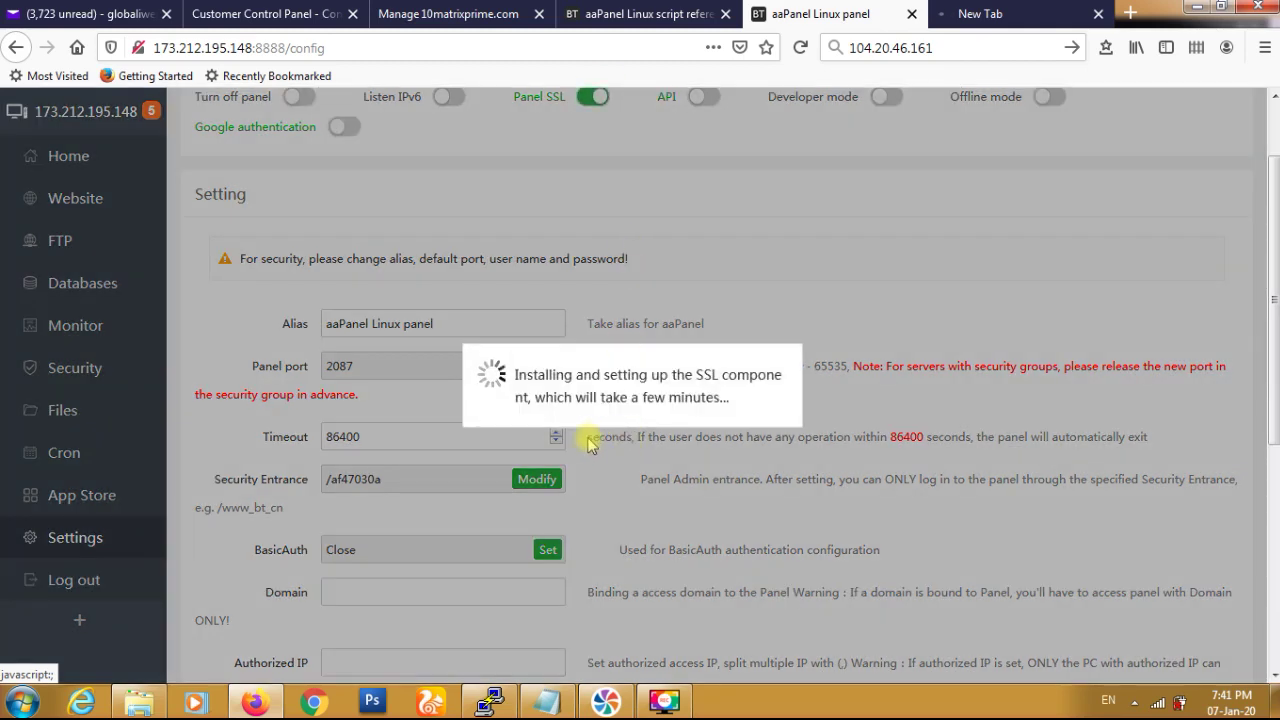
# - Choose Let's Encrypt again, fill in the saved admin e-mail, and accept the risk notice
pyautogui.click(592, 449)
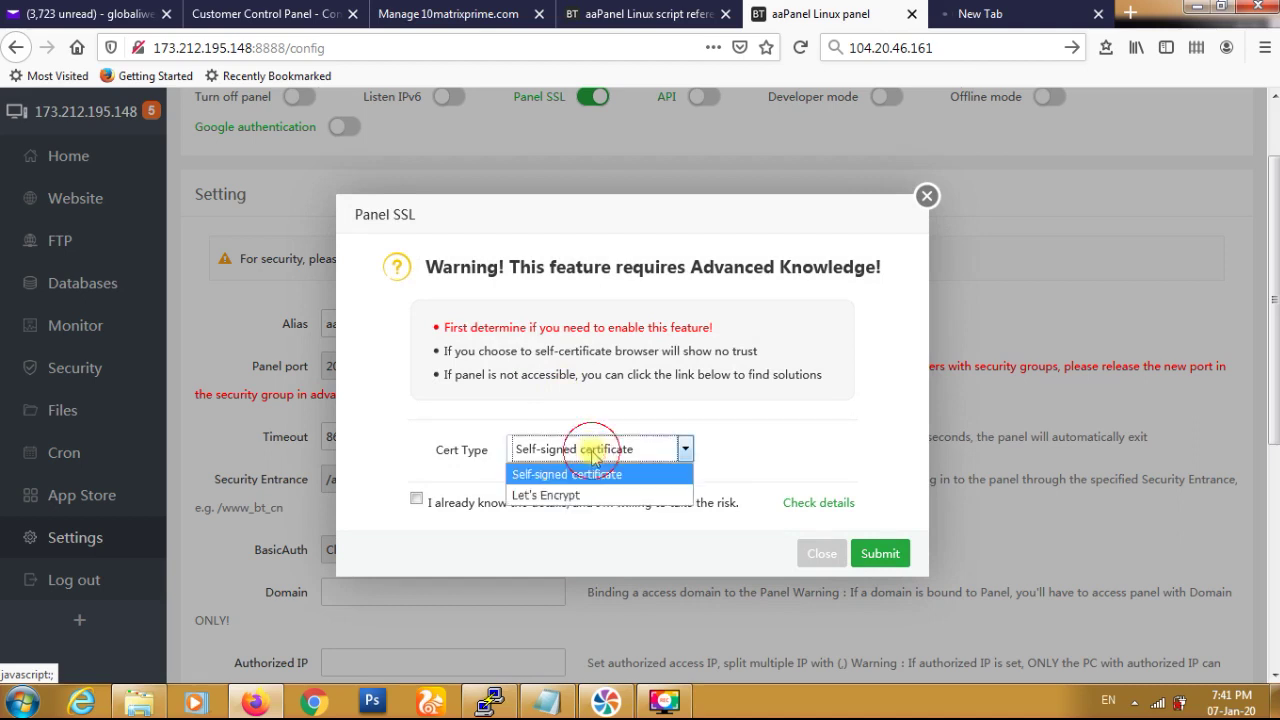
pyautogui.click(578, 493)
pyautogui.click(530, 492)
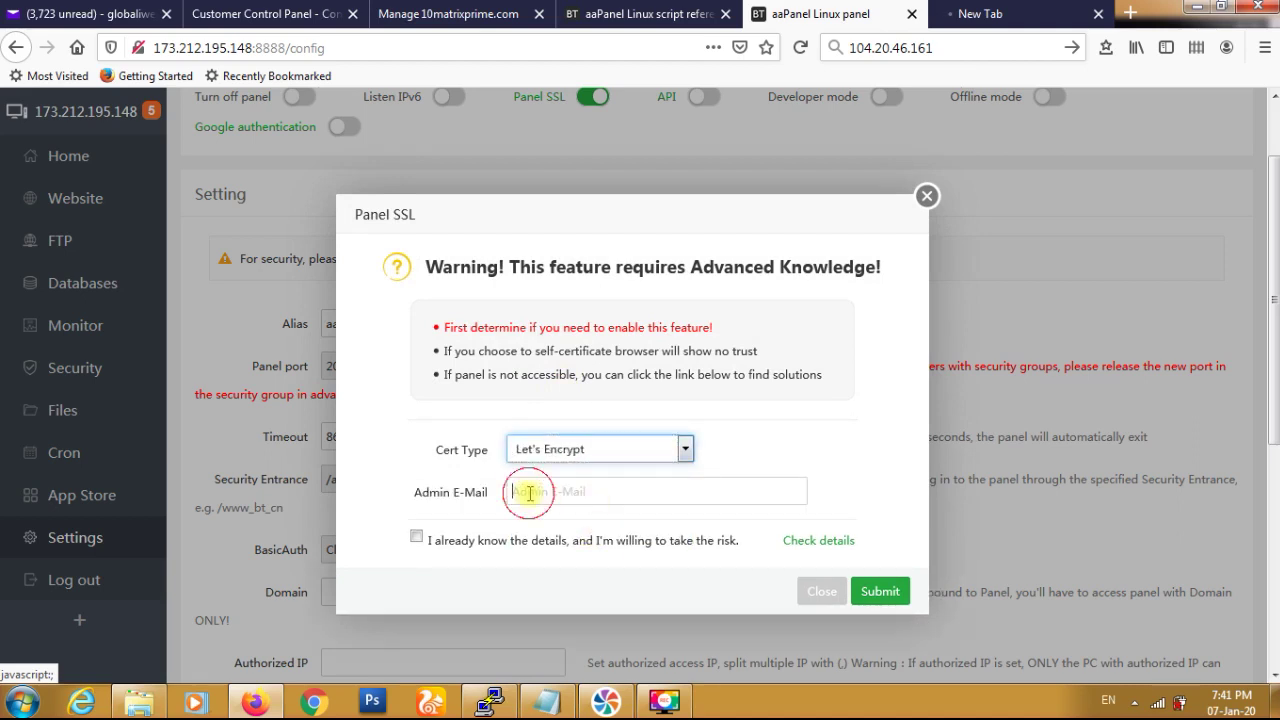
pyautogui.write('g')
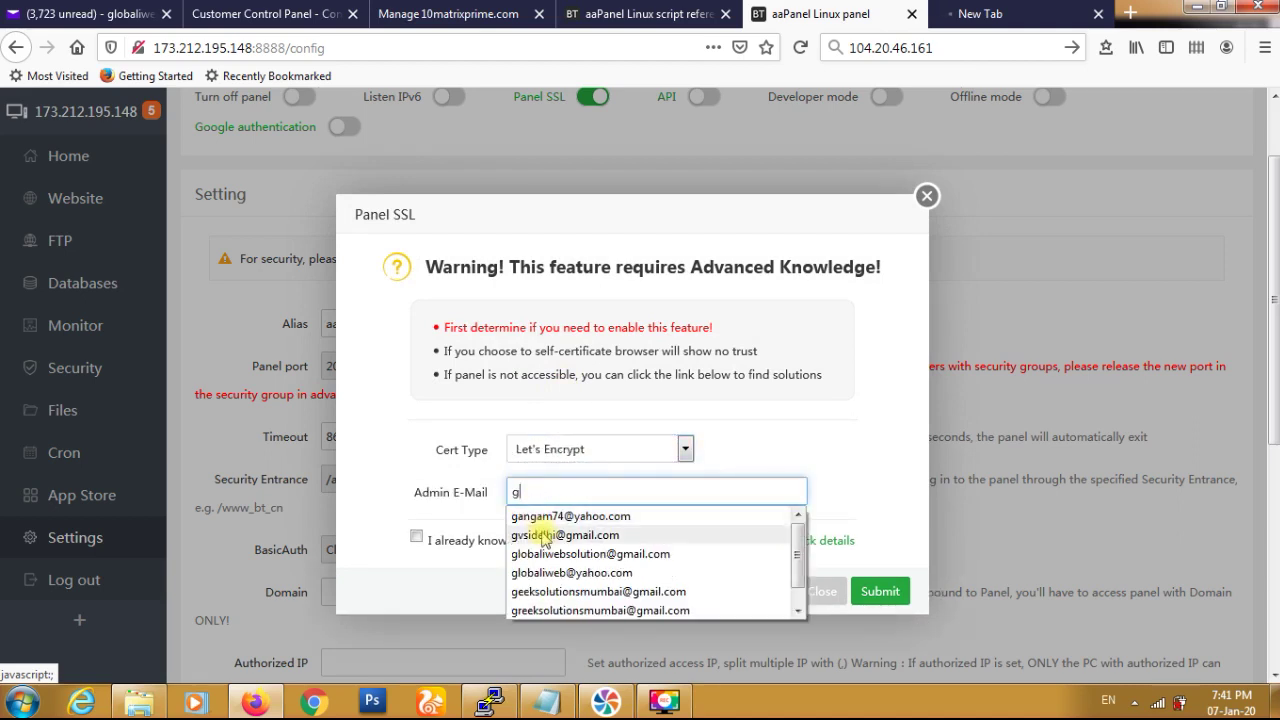
pyautogui.click(565, 572)
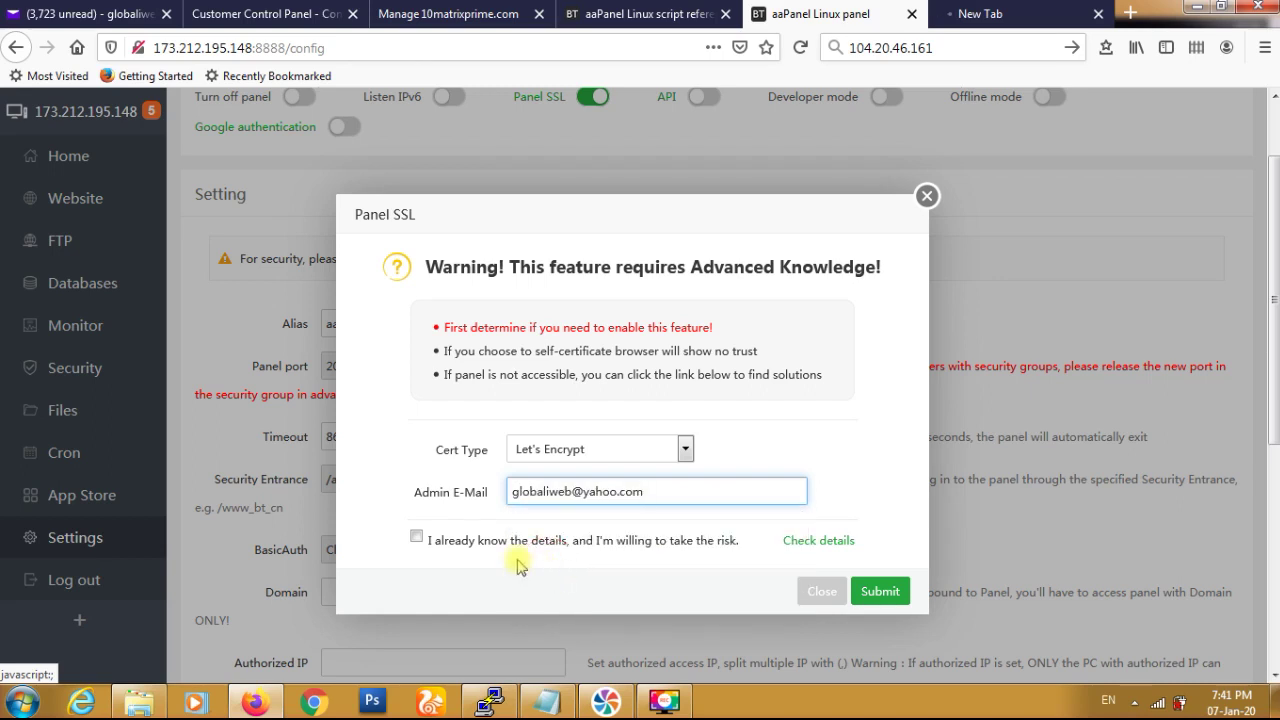
pyautogui.click(418, 535)
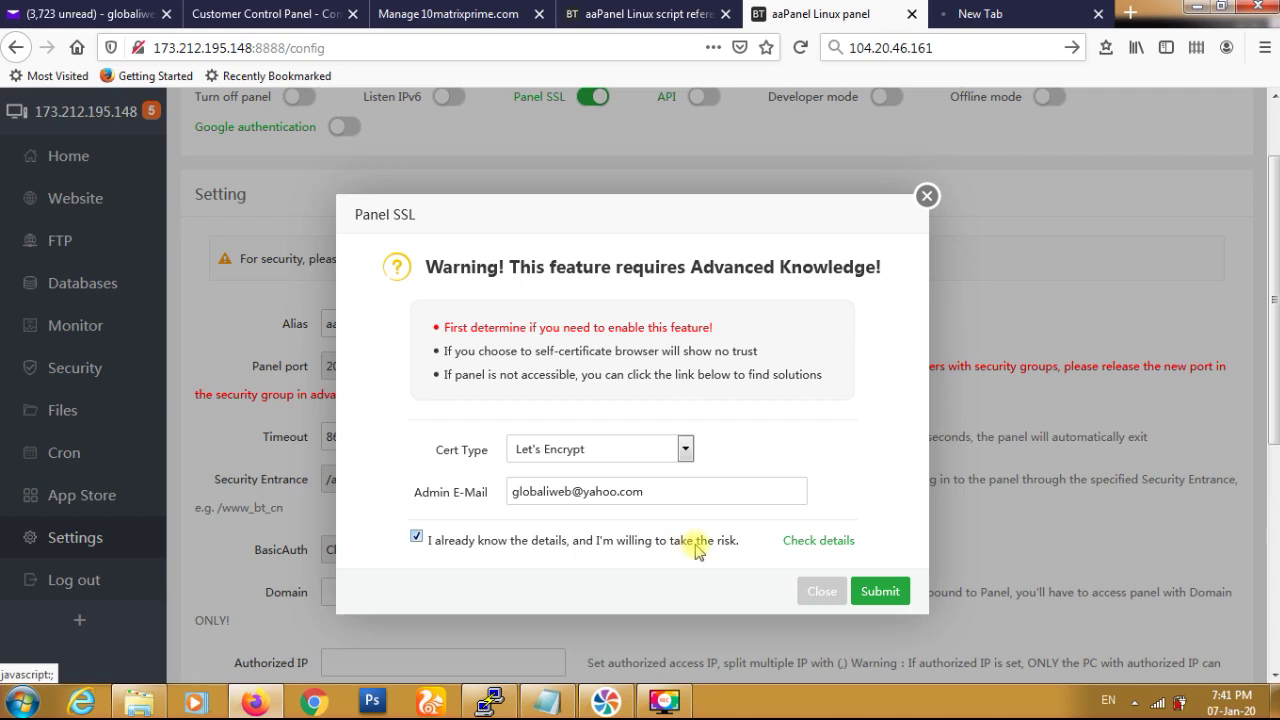
# - Submit and confirm the SSL request twice, then close the failed Panel SSL dialog
pyautogui.click(880, 592)
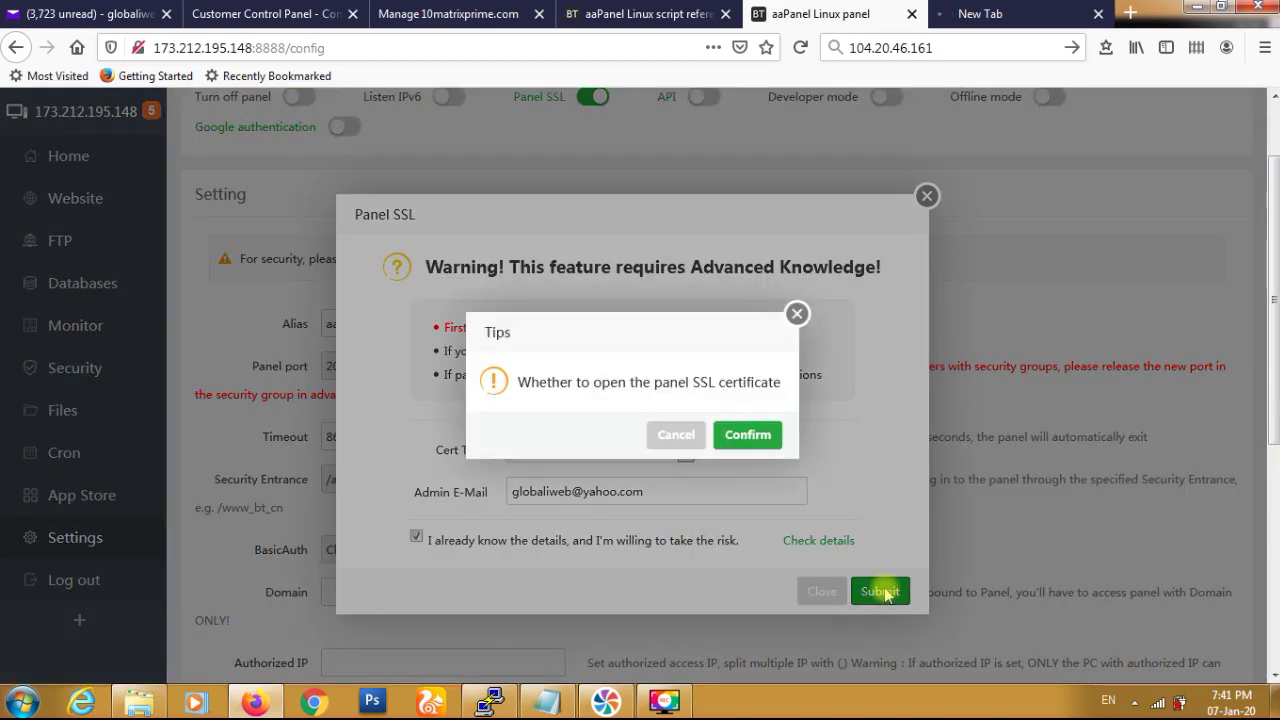
pyautogui.click(737, 436)
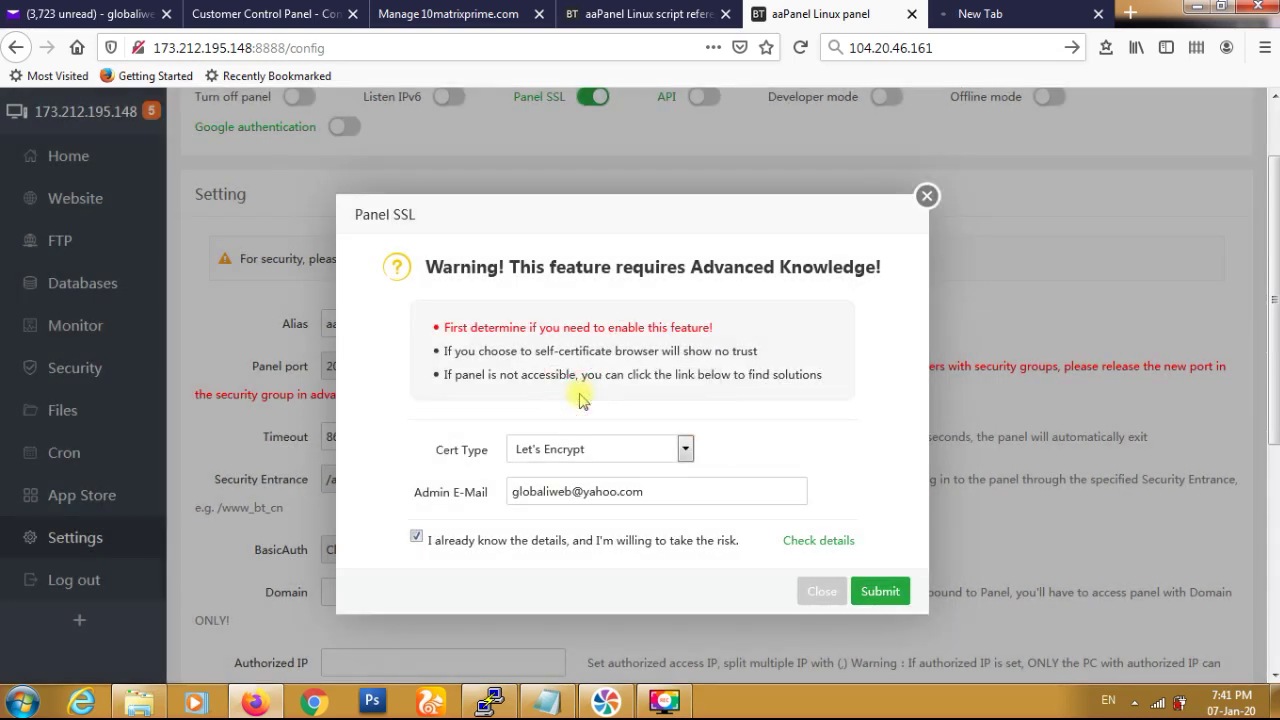
pyautogui.click(878, 595)
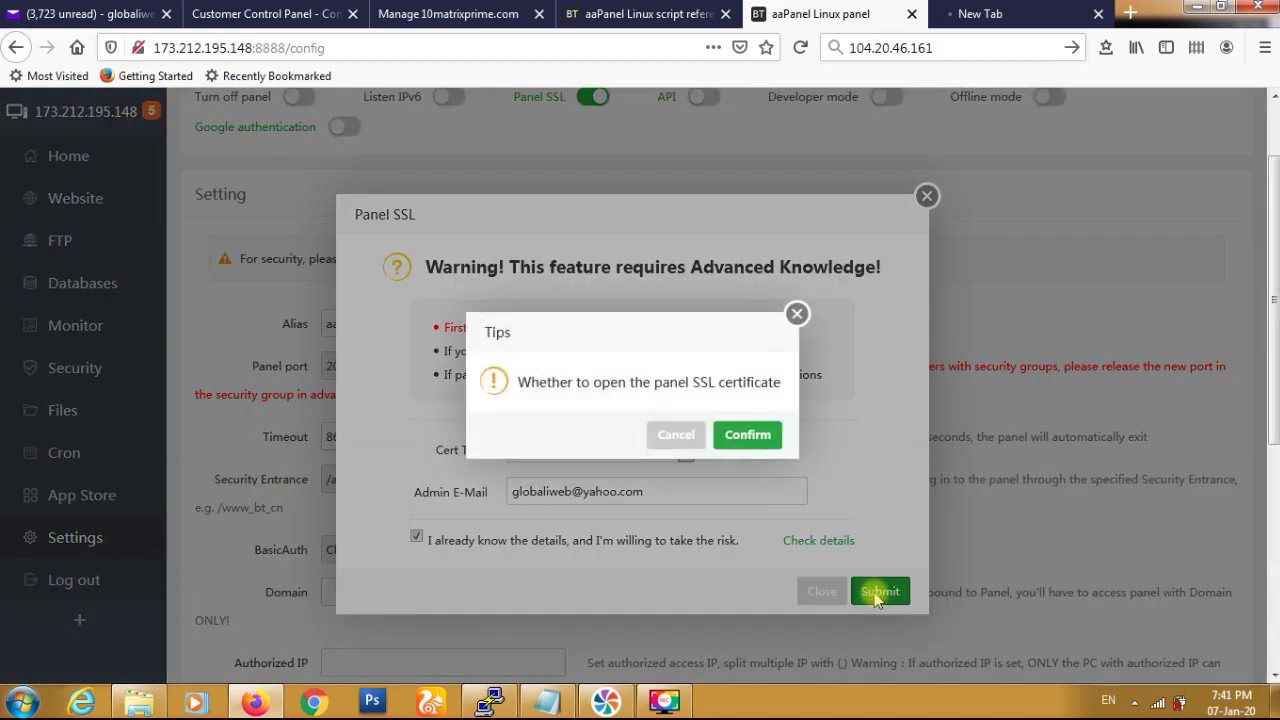
pyautogui.click(752, 438)
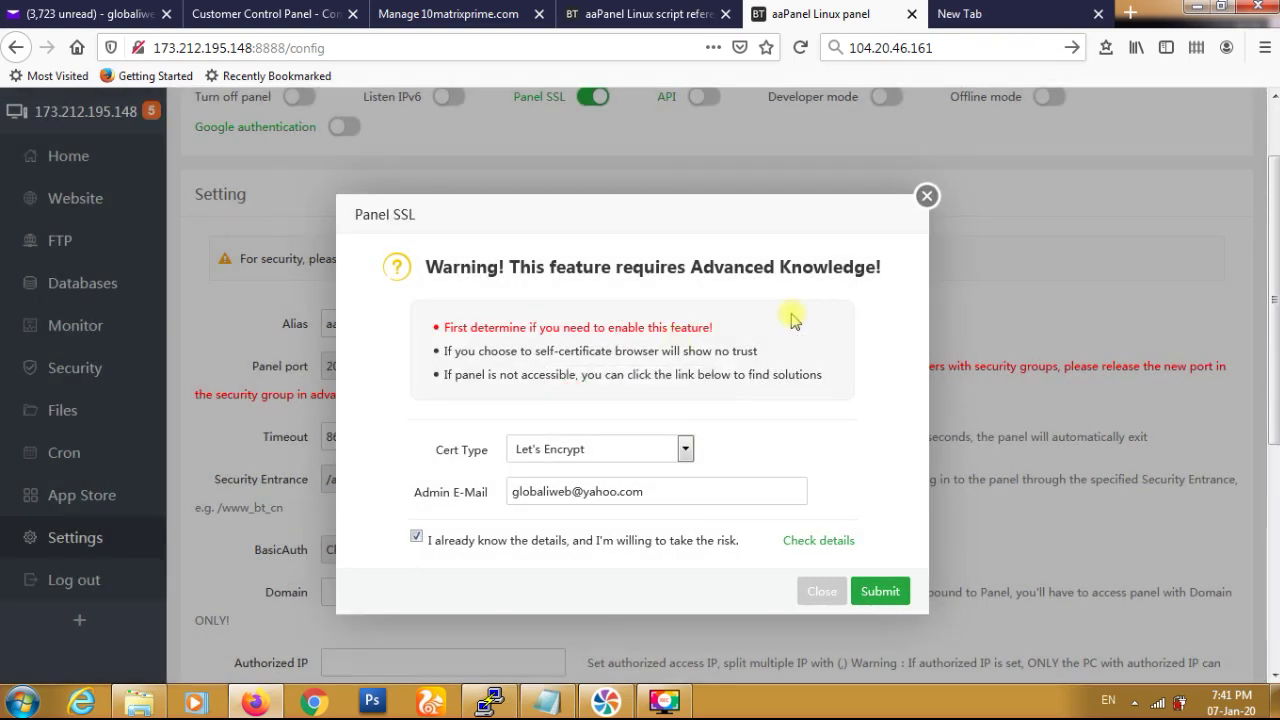
pyautogui.click(927, 197)
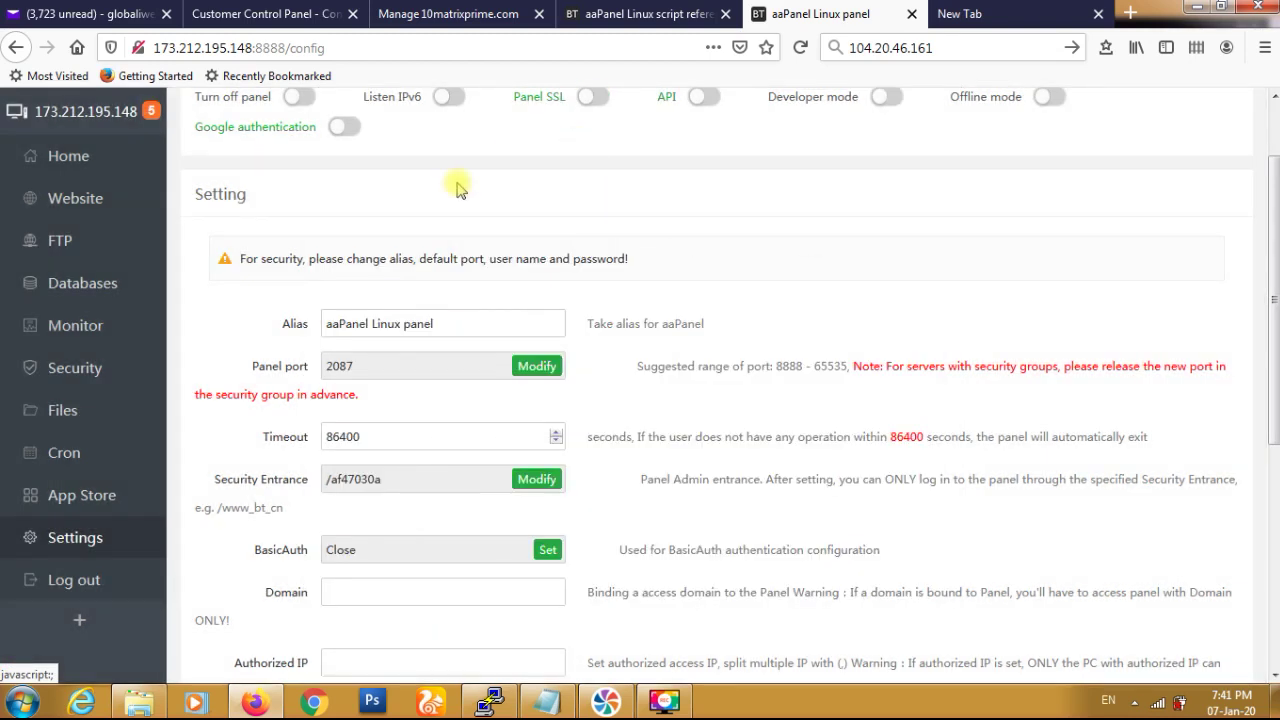
pyautogui.scroll(2, 458, 188)
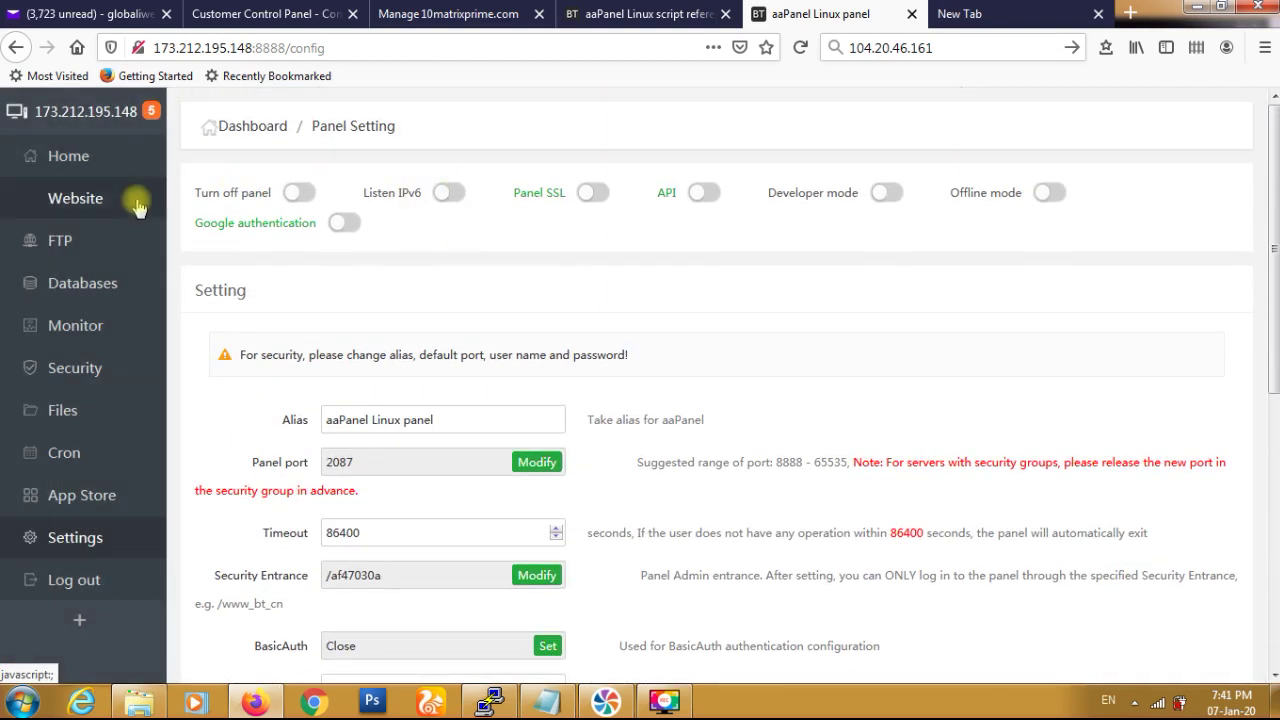
# - Load the panel at the server's IP on port 2087 instead of 8888/config
pyautogui.click(76, 538)
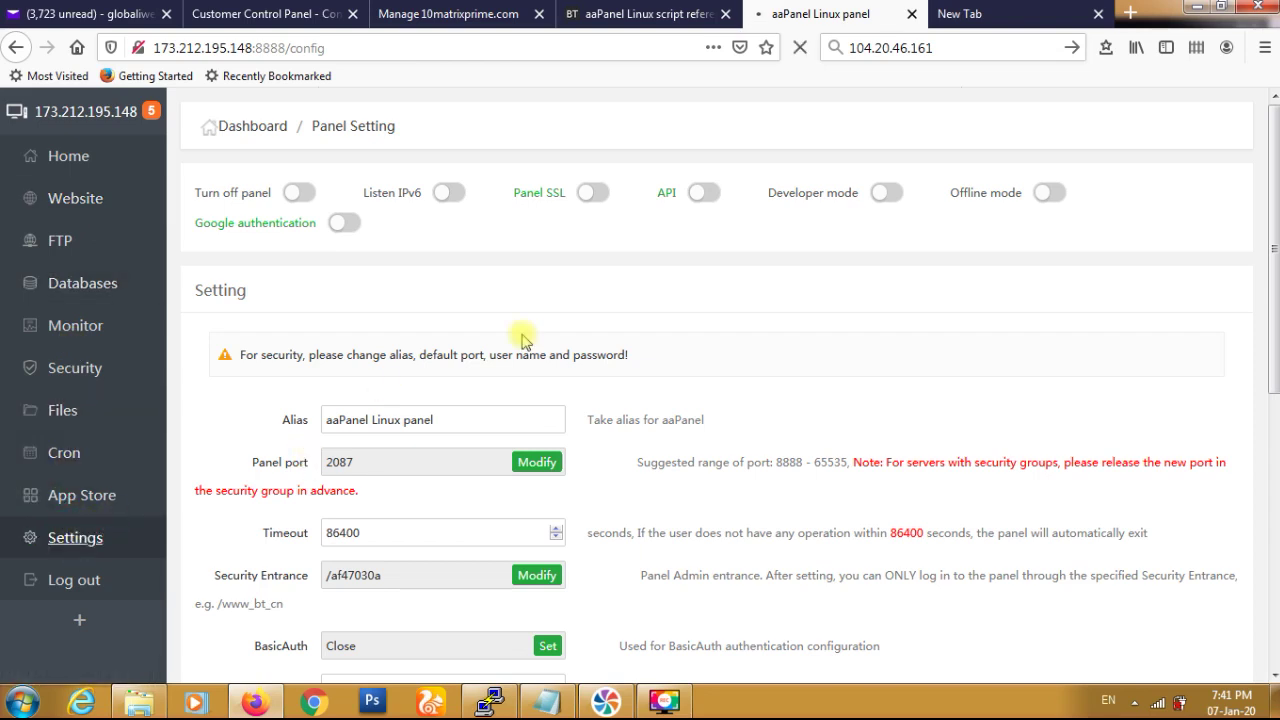
pyautogui.scroll(-5, 521, 340)
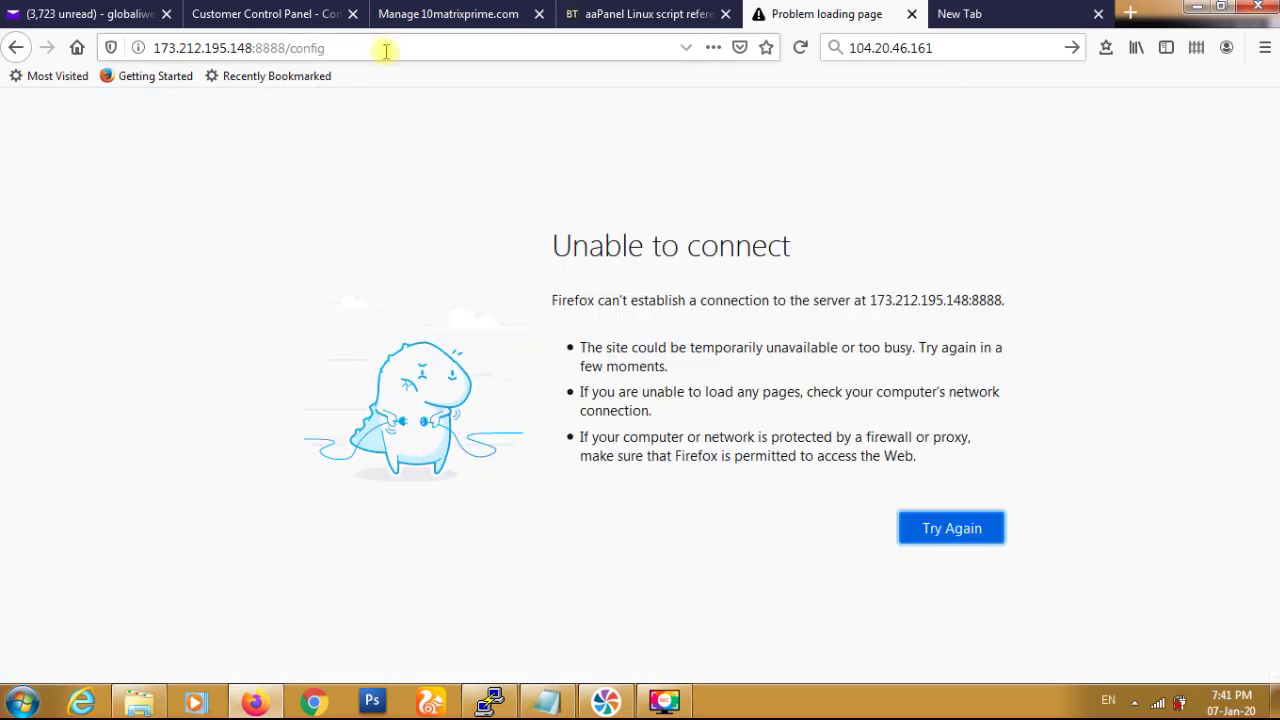
pyautogui.moveTo(256, 47); pyautogui.dragTo(391, 37)
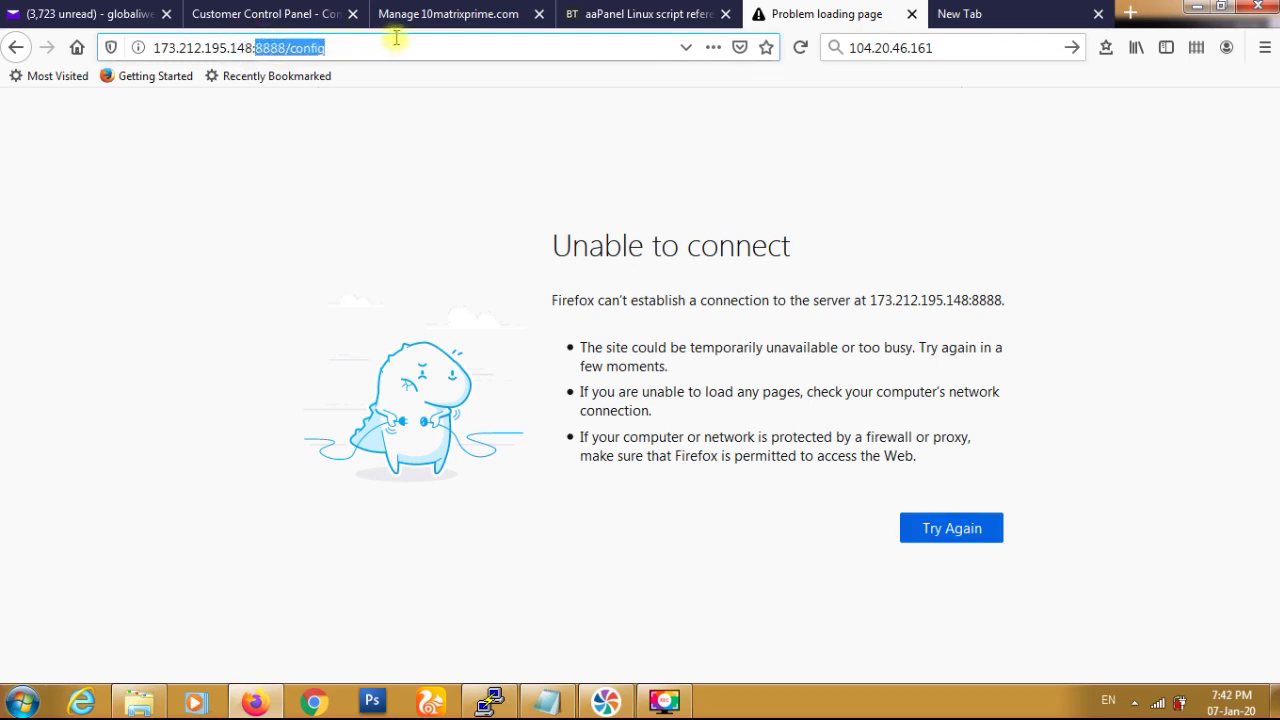
pyautogui.write('2087')
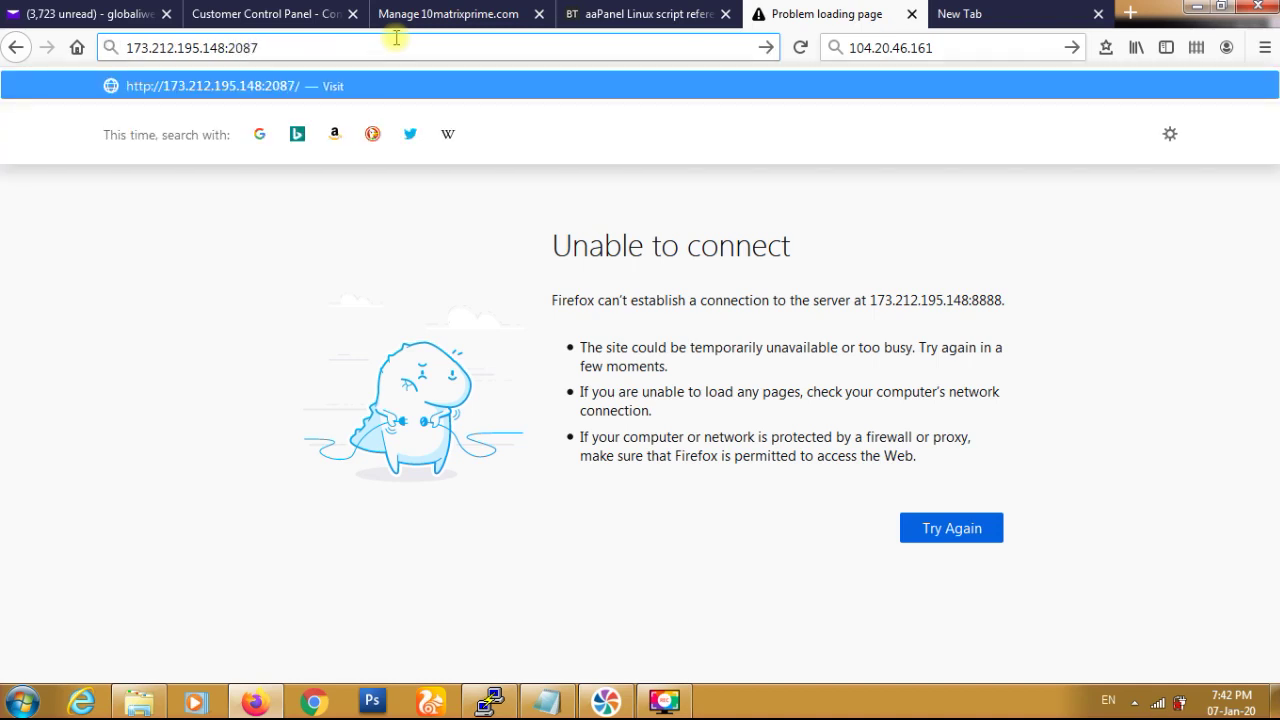
pyautogui.press('Return')
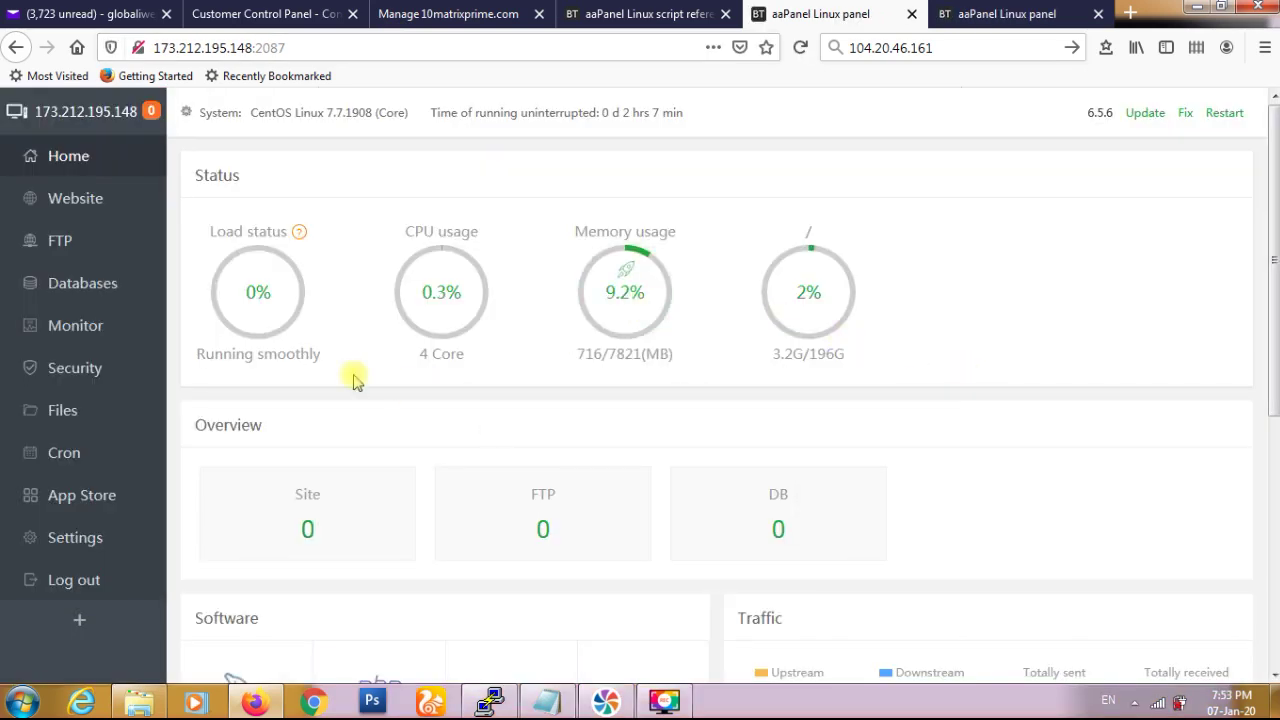
# - Scroll down the dashboard to review load, CPU, memory and disk status
pyautogui.scroll(-5, 520, 188)
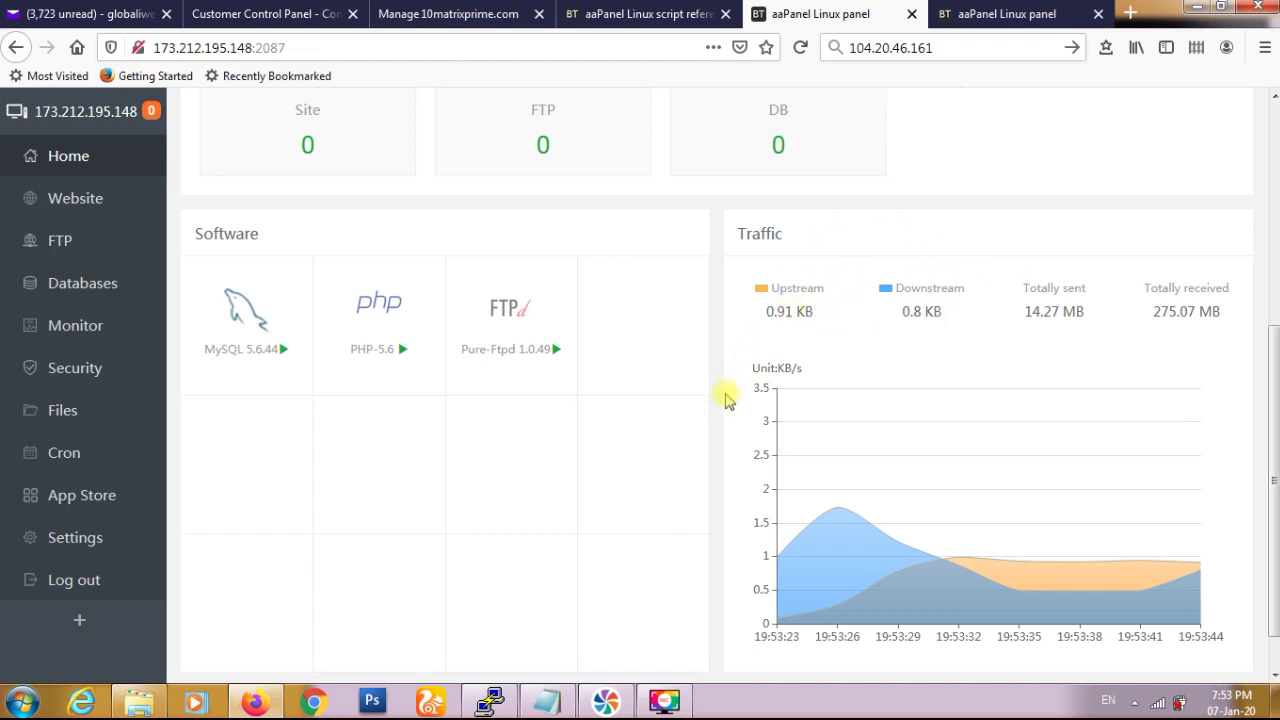
pyautogui.scroll(-1, 727, 398)
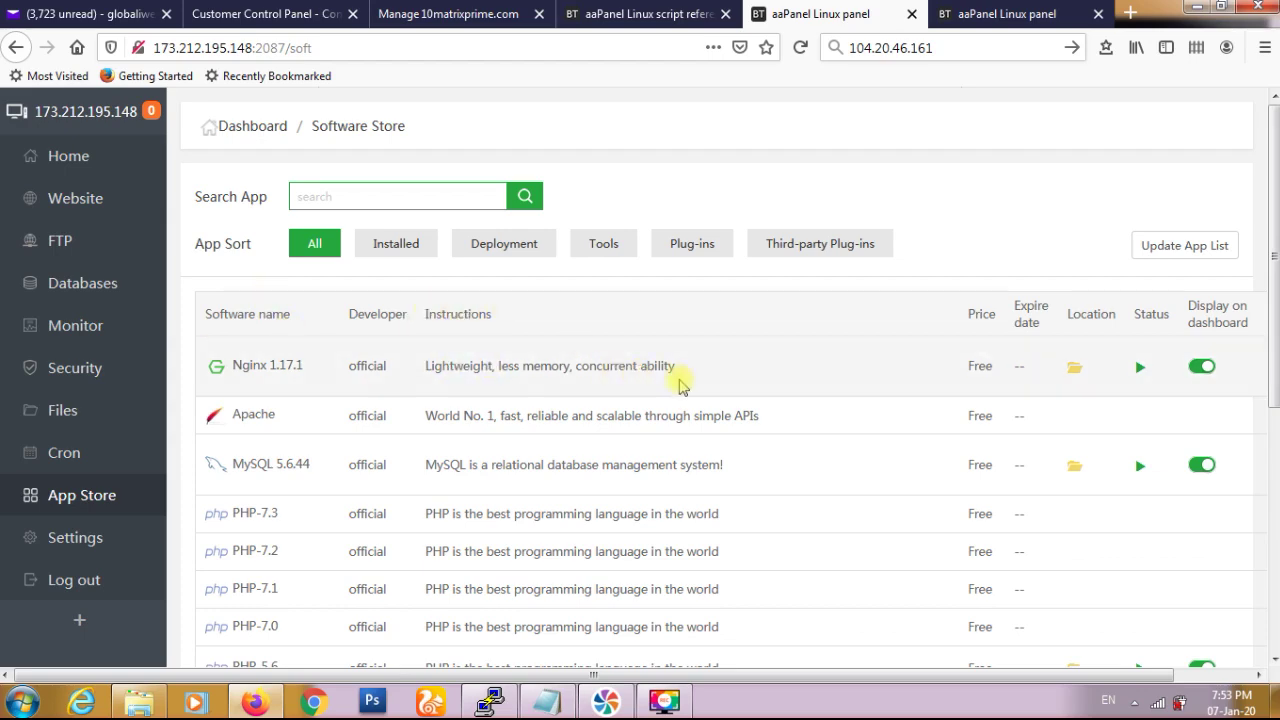
# - Browse the App Store list and filter it to installed apps only
pyautogui.scroll(-3, 720, 443)
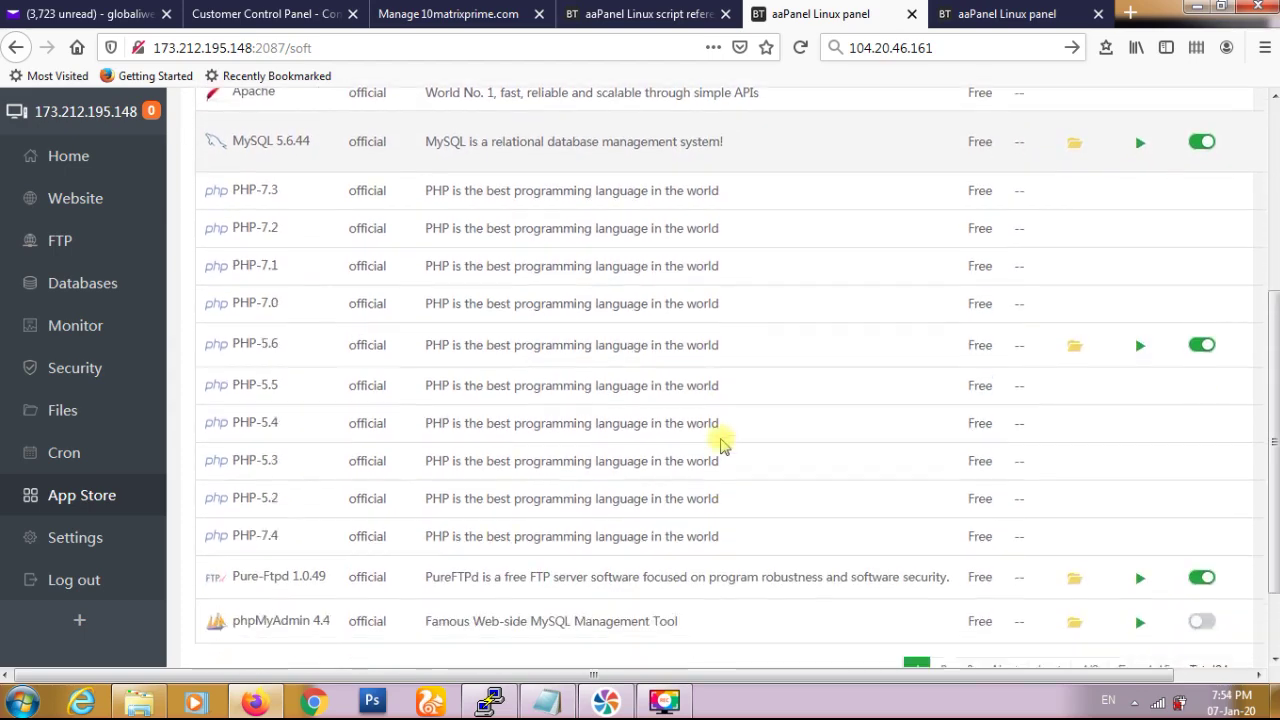
pyautogui.scroll(-2, 722, 443)
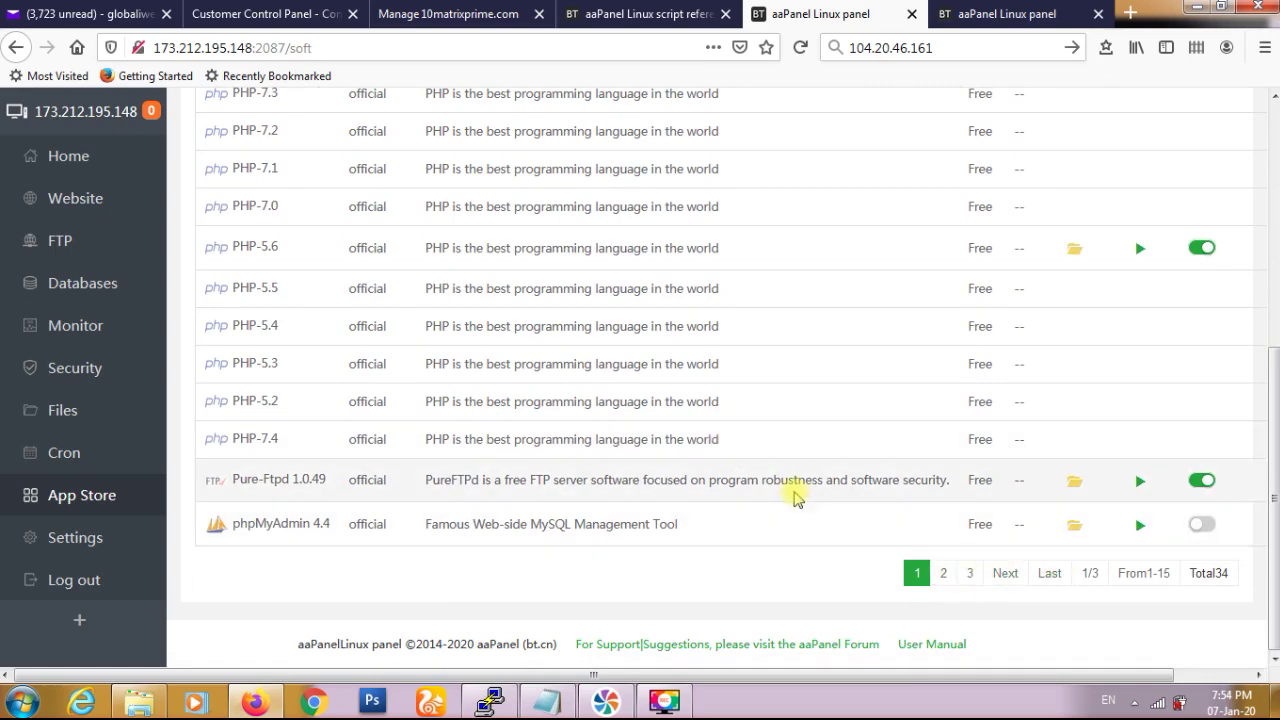
pyautogui.scroll(5, 795, 497)
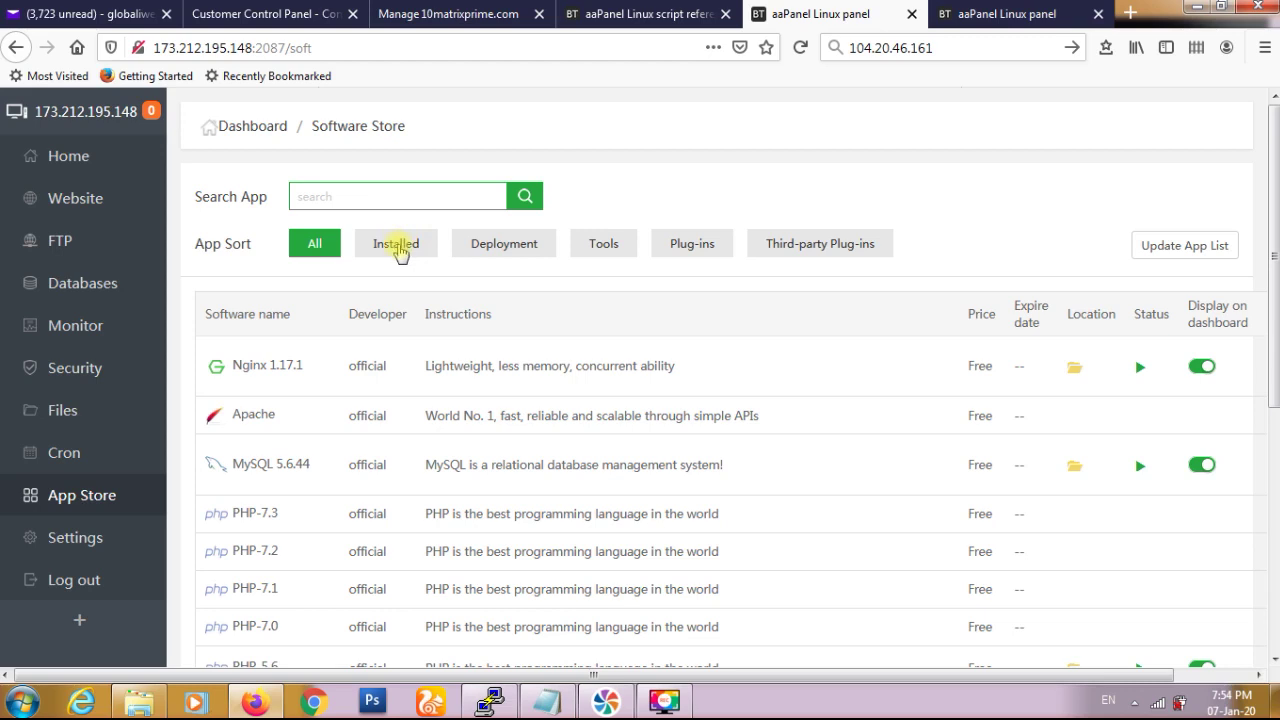
pyautogui.click(397, 247)
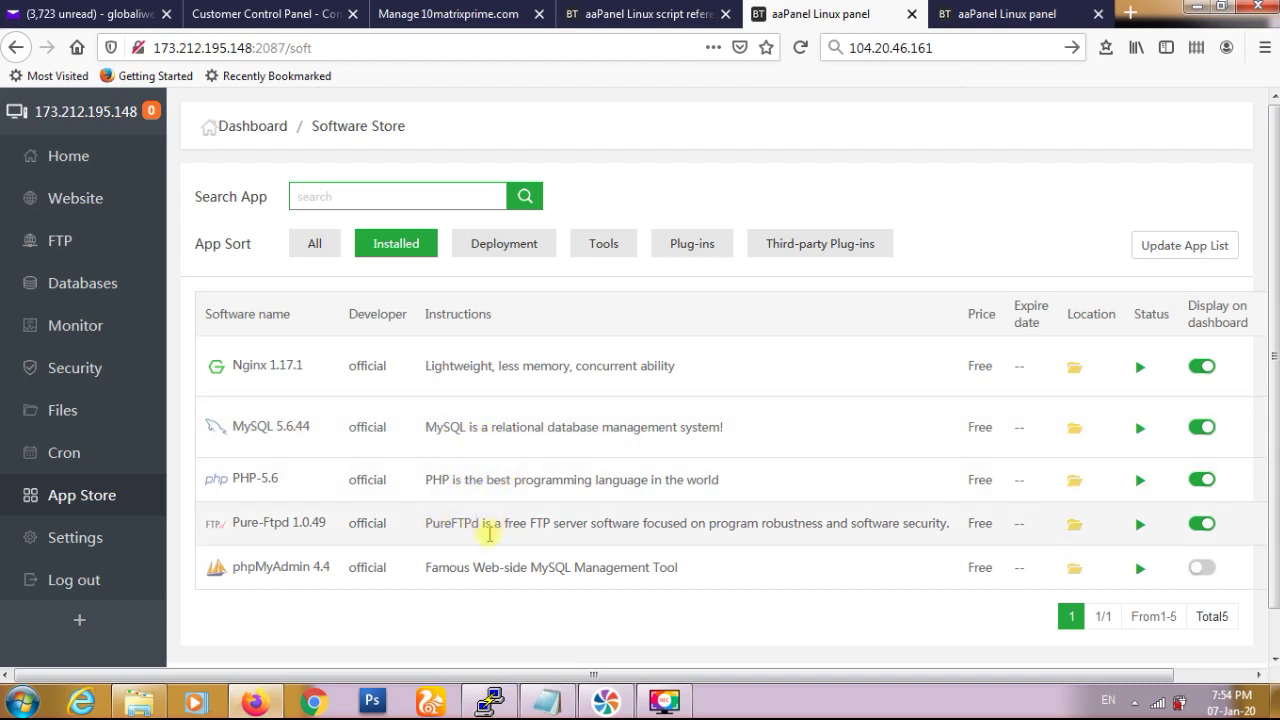
# - Restore the full App Store list, then open the Files manager
pyautogui.click(313, 244)
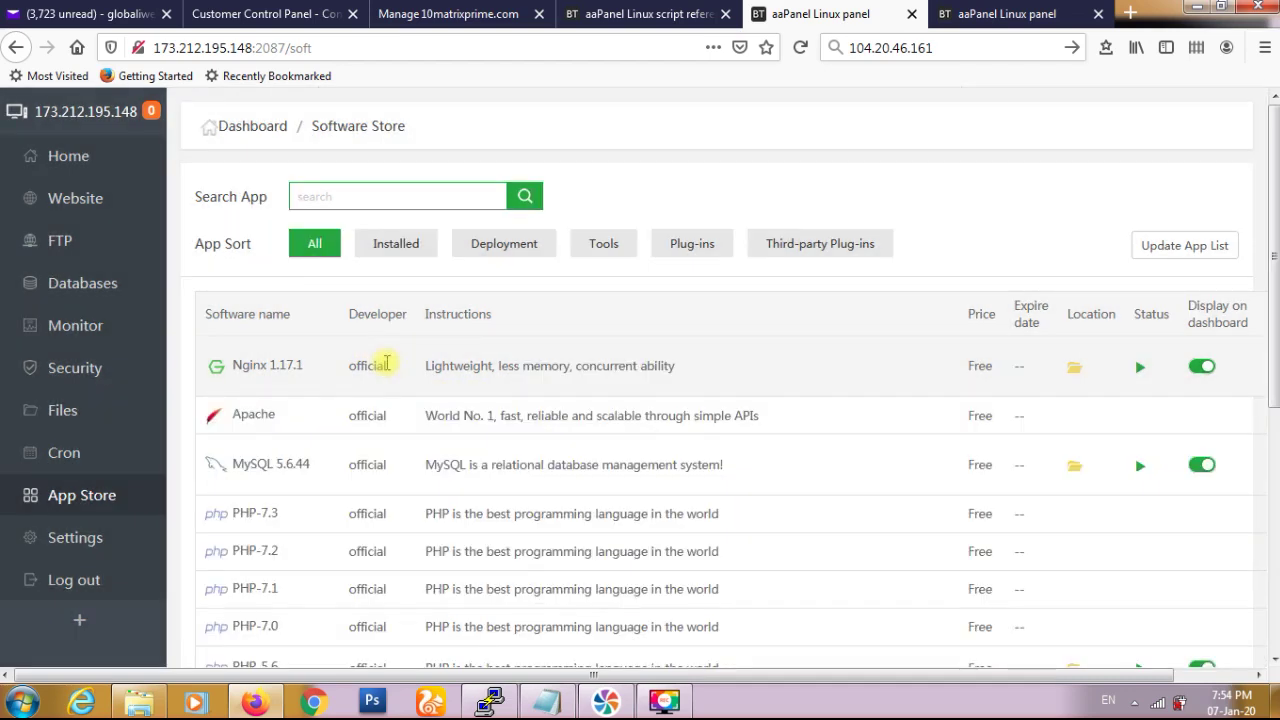
pyautogui.scroll(-2, 386, 365)
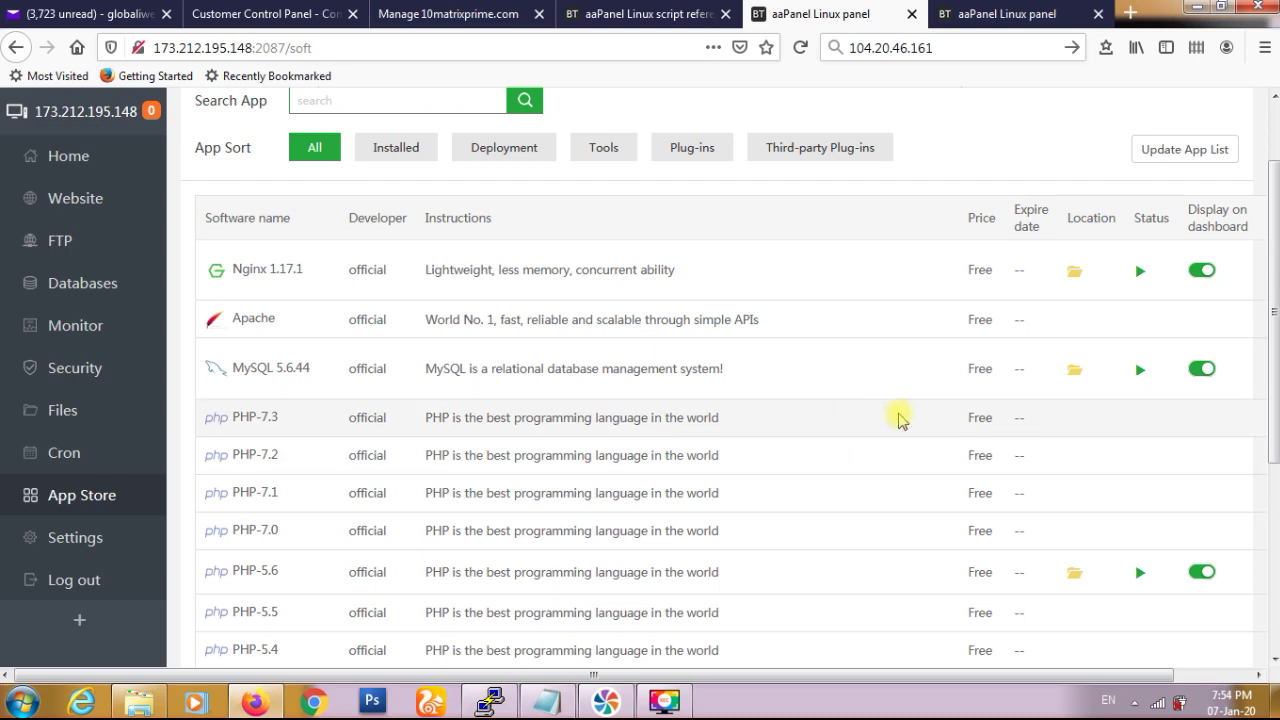
pyautogui.click(62, 410)
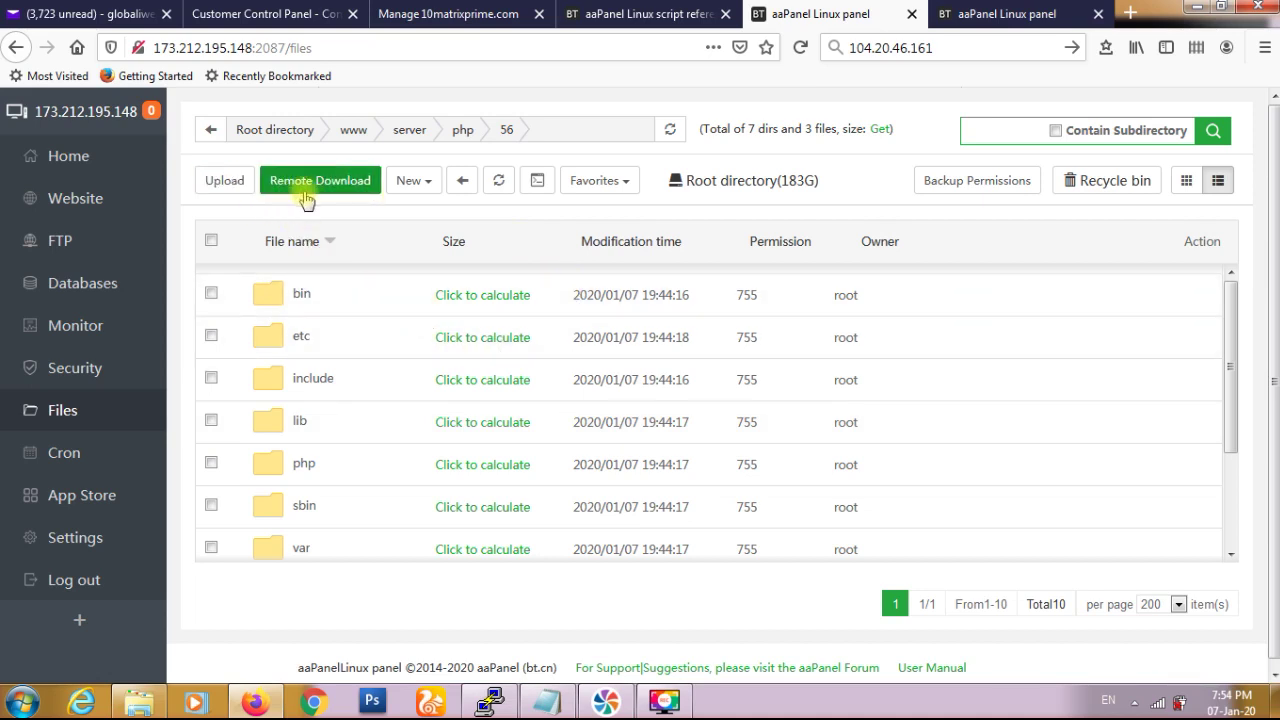
# - Go up to the server root directory, then reopen the App Store showing all apps
pyautogui.click(258, 132)
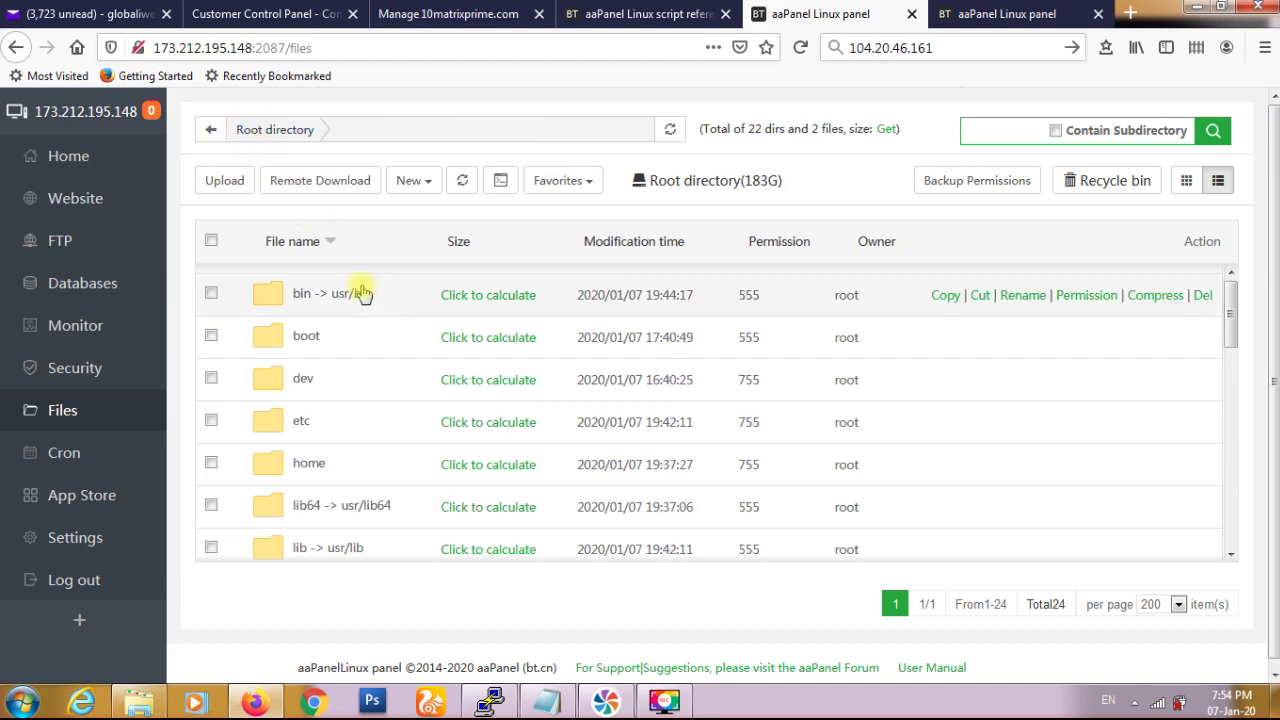
pyautogui.click(93, 505)
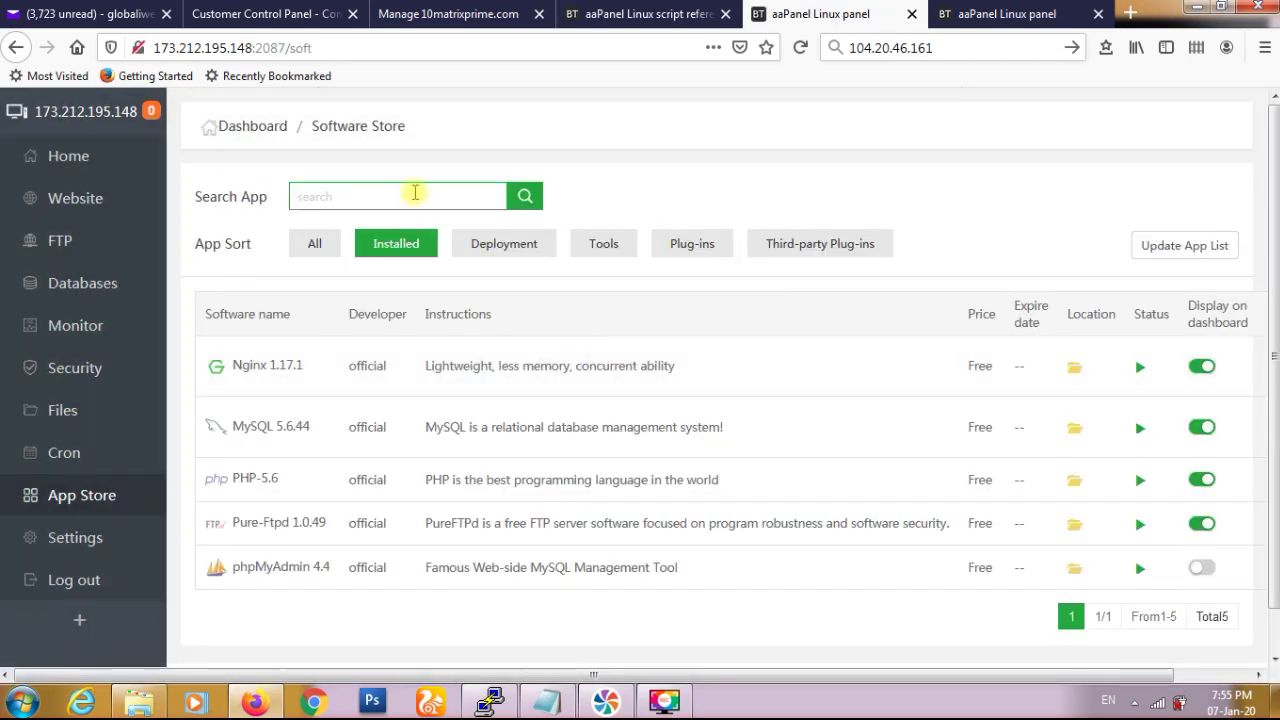
pyautogui.click(318, 244)
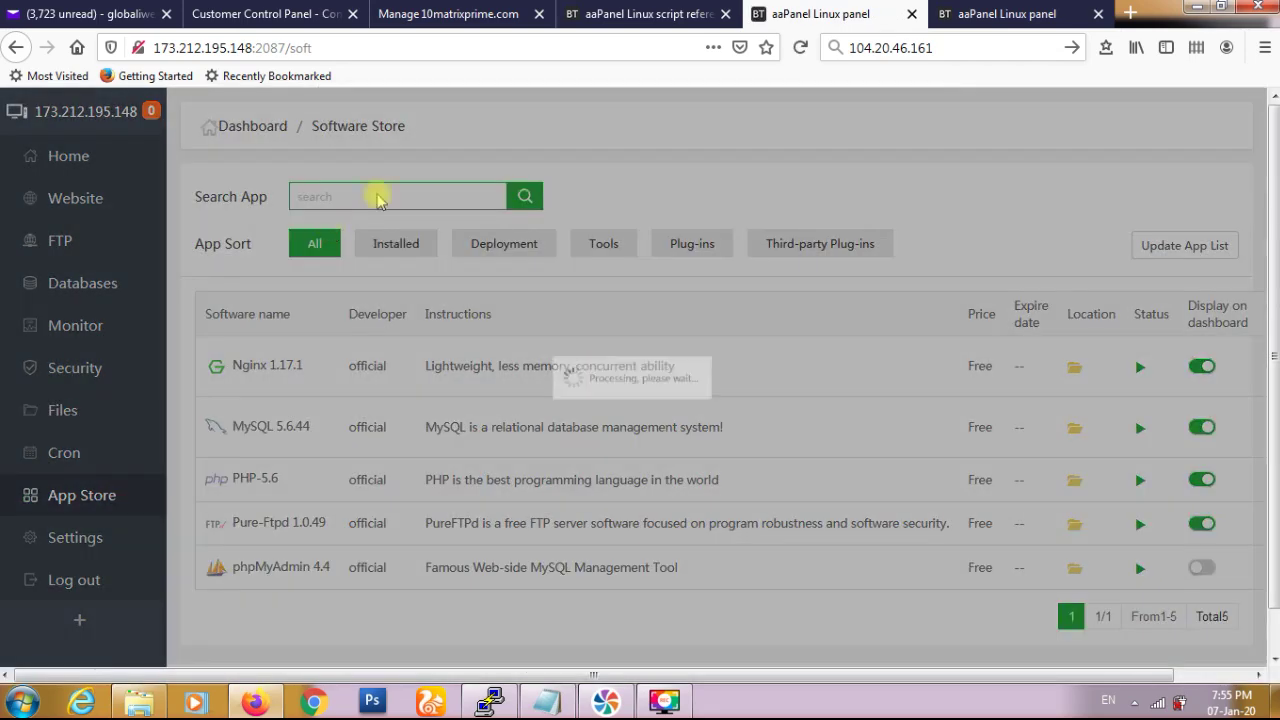
# - Search the App Store for 'php', review the results, then go to Website
pyautogui.click(396, 195)
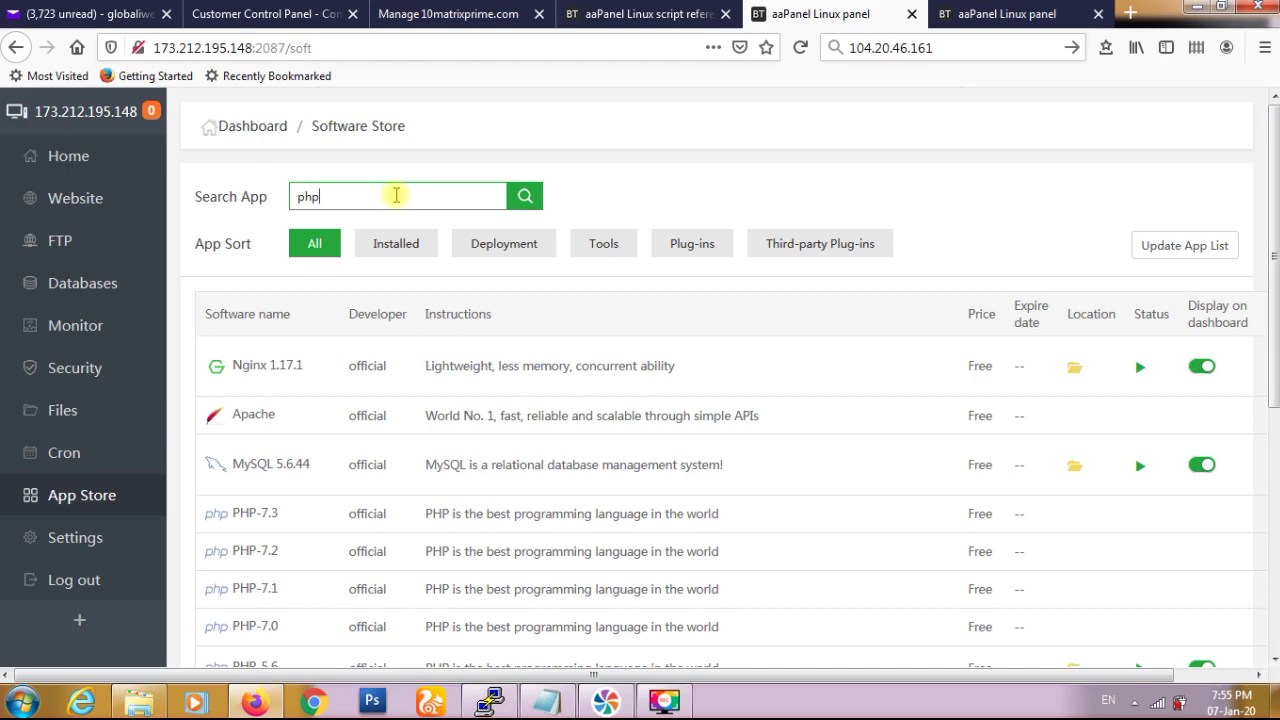
pyautogui.click(529, 198)
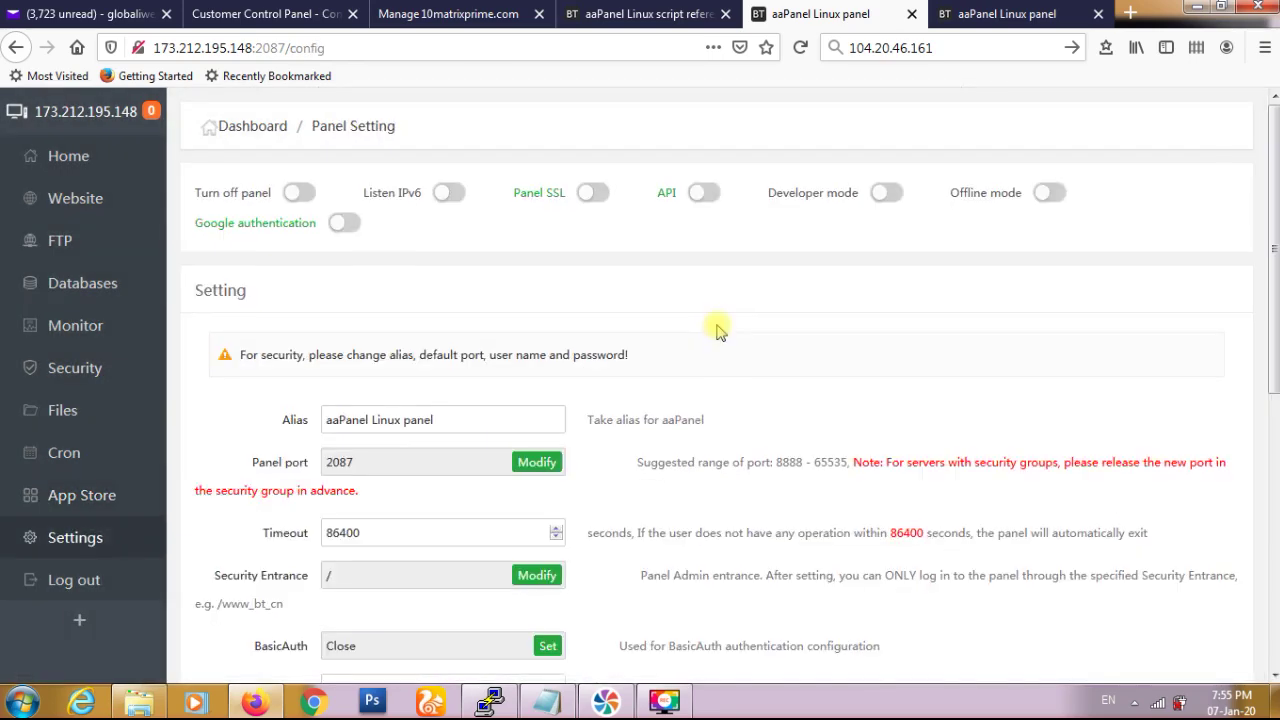
pyautogui.scroll(-5, 717, 328)
pyautogui.scroll(-2, 717, 328)
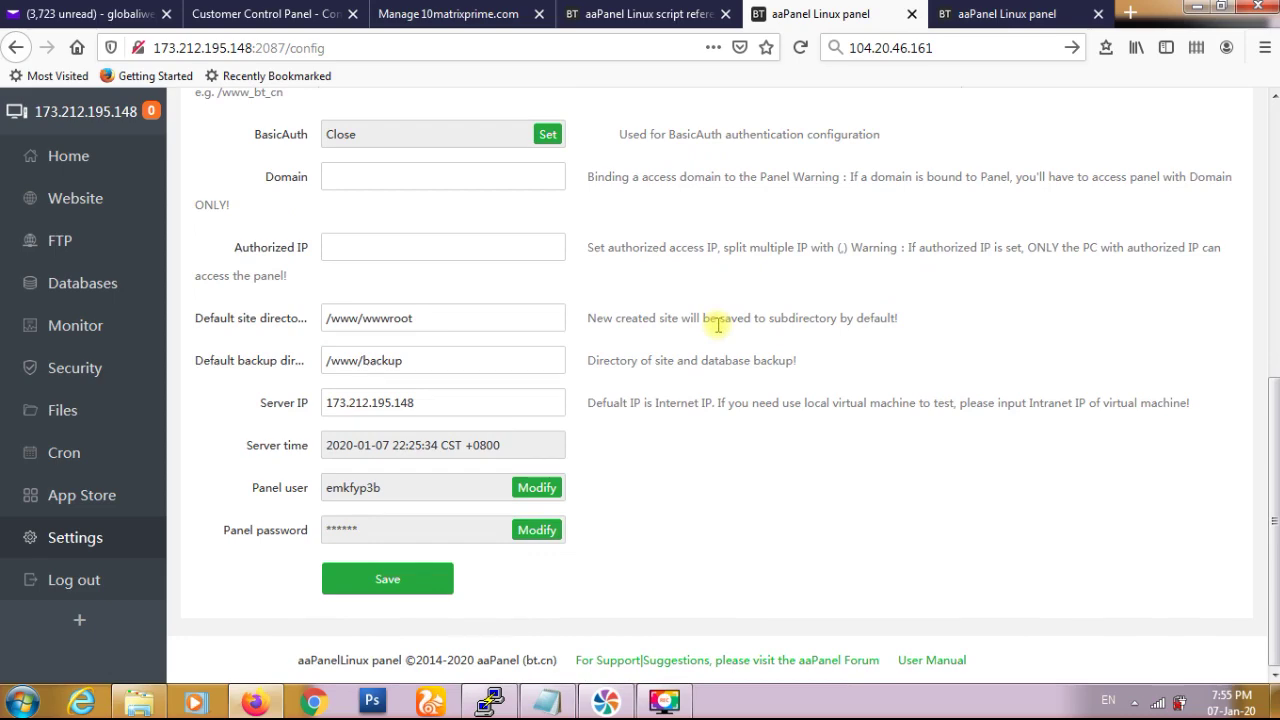
pyautogui.scroll(8, 717, 325)
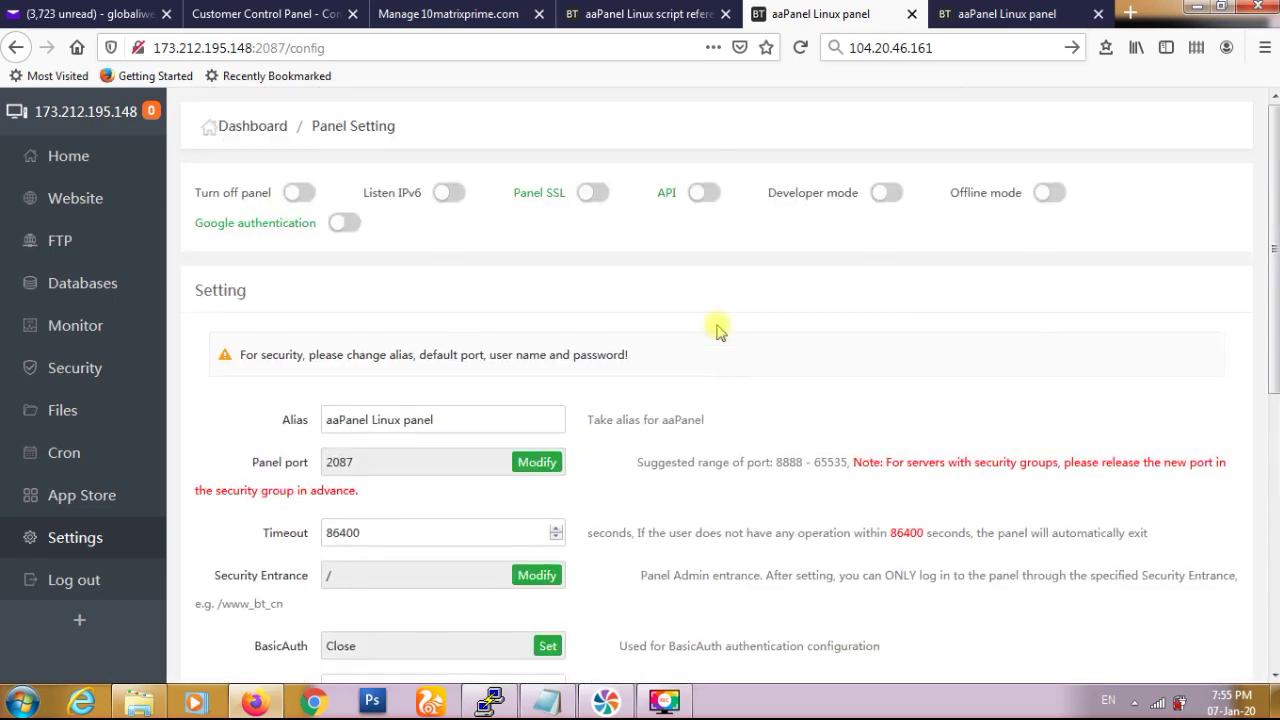
pyautogui.scroll(-2, 717, 330)
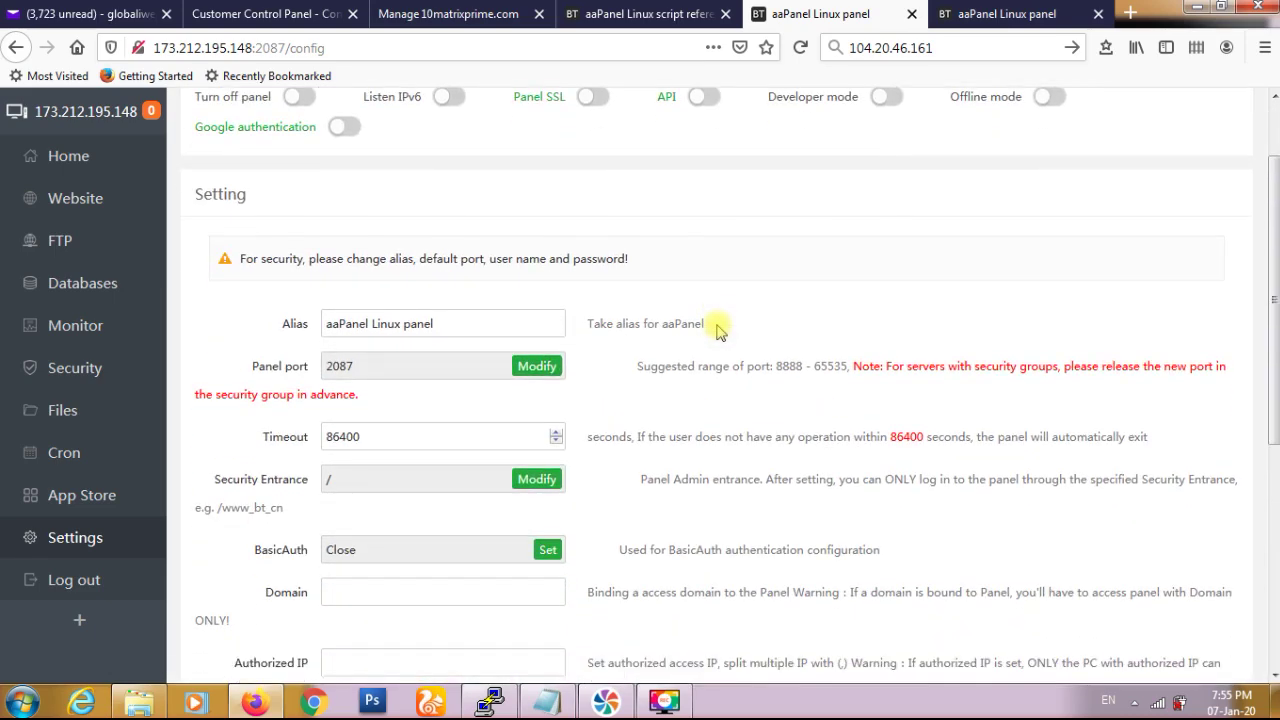
pyautogui.scroll(2, 700, 329)
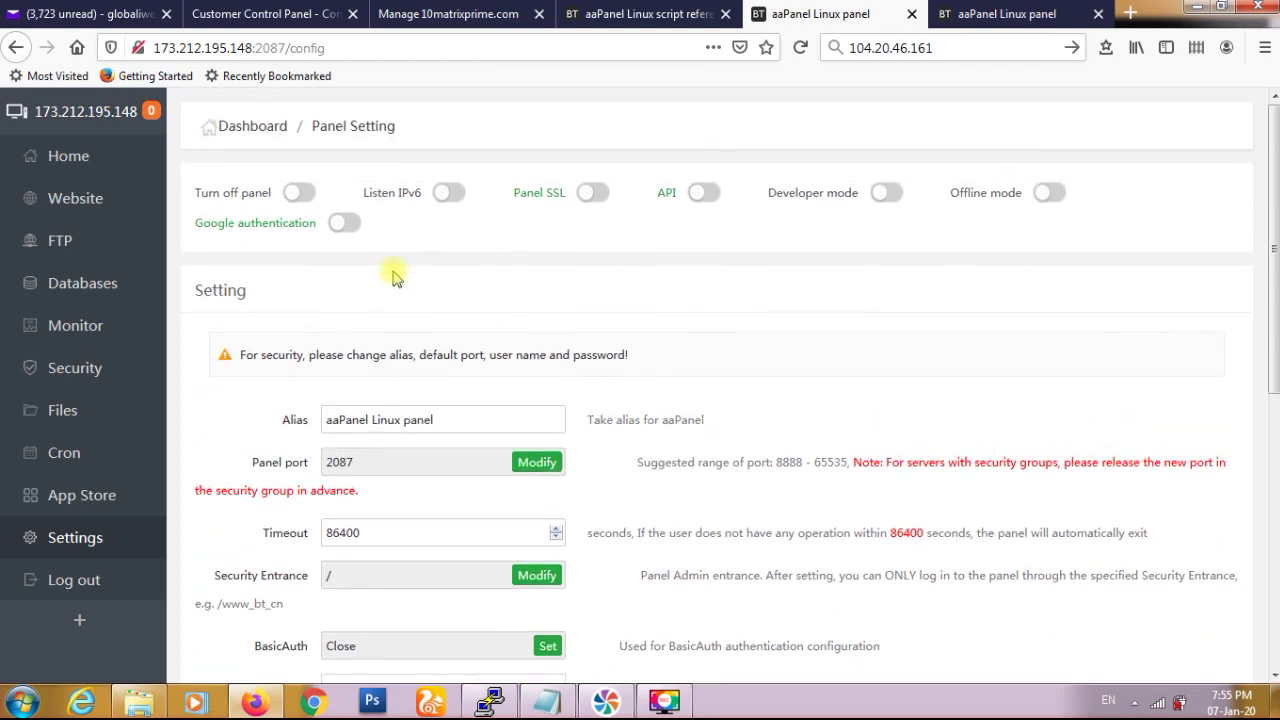
pyautogui.click(92, 212)
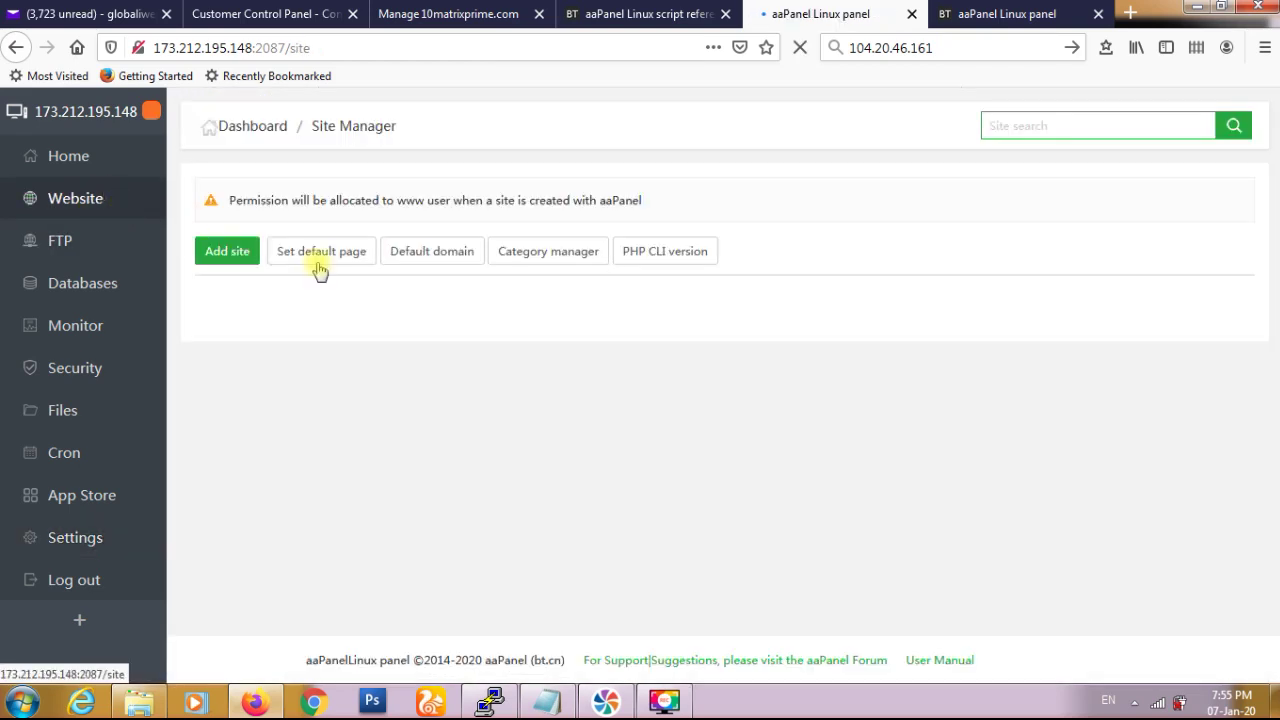
# - Open the Add site form and leave the domain field empty
pyautogui.click(224, 254)
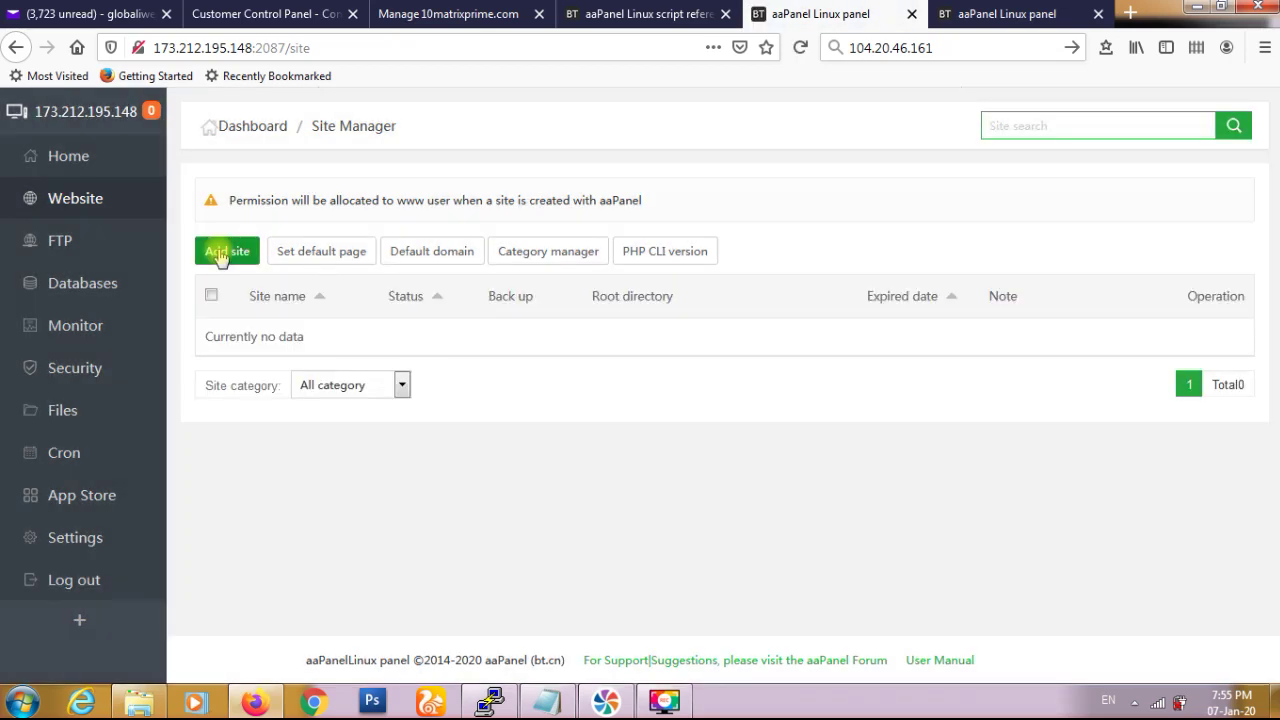
pyautogui.click(222, 254)
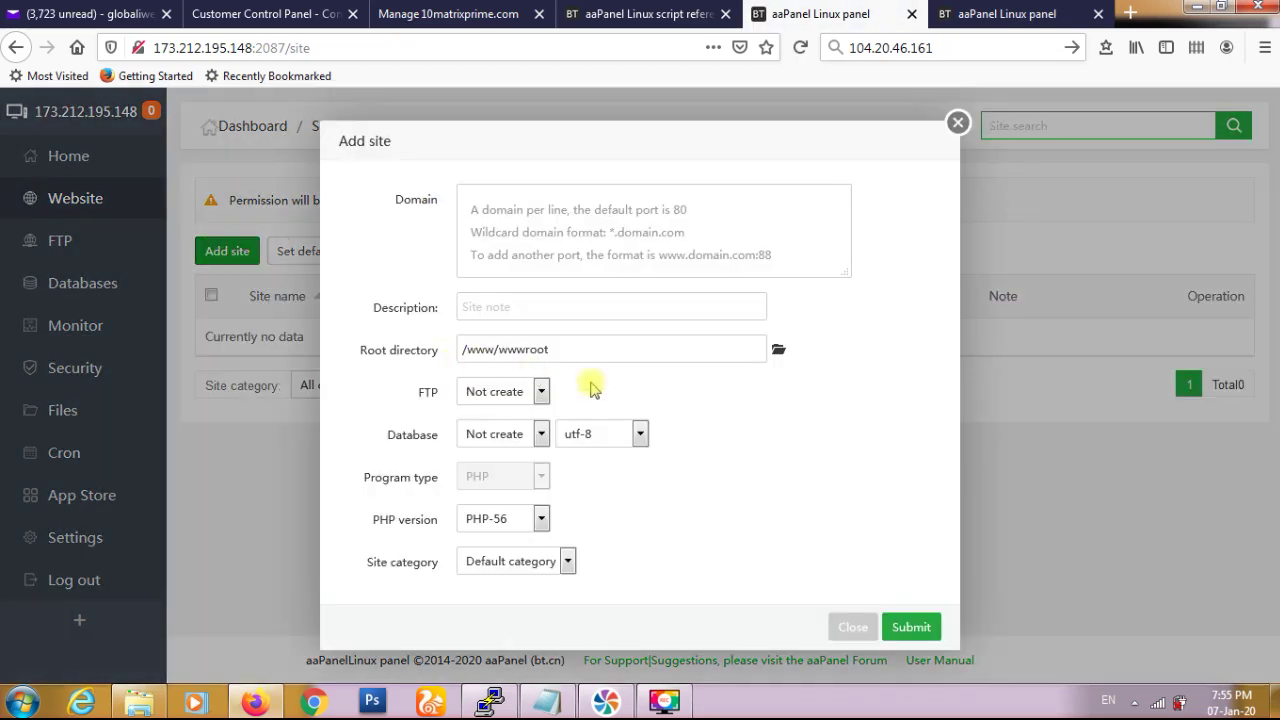
pyautogui.click(545, 208)
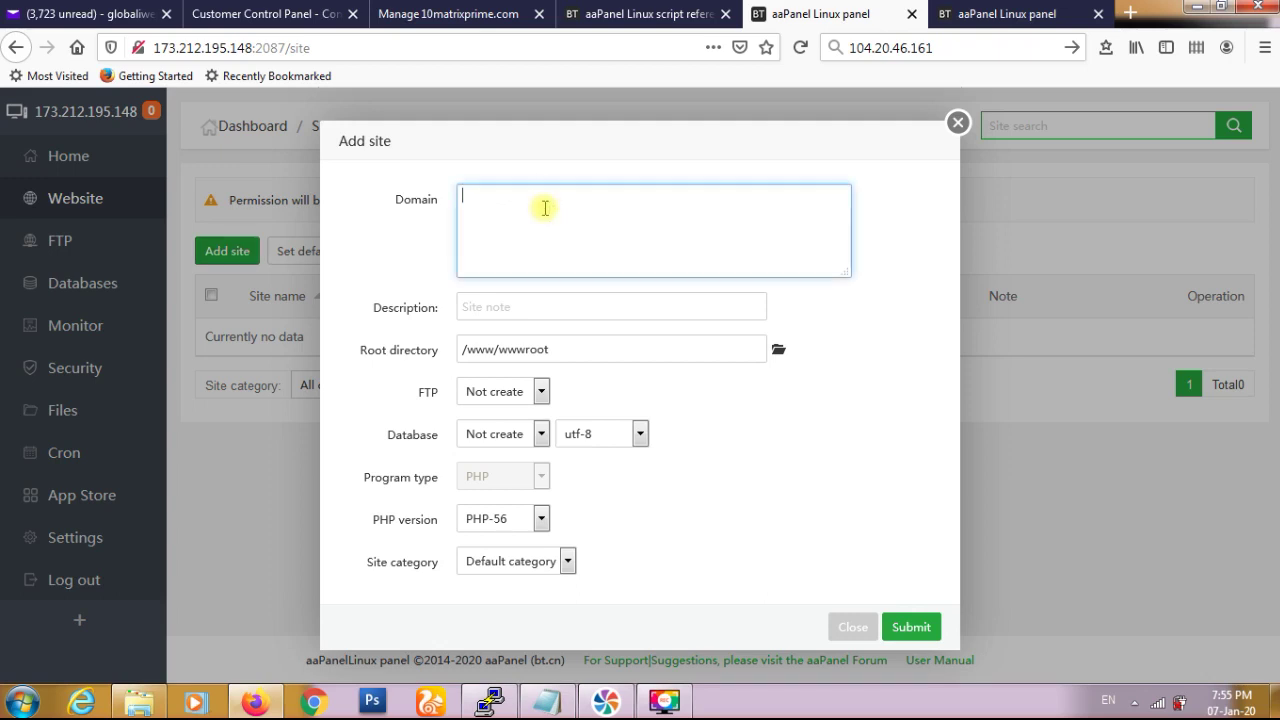
pyautogui.click(403, 235)
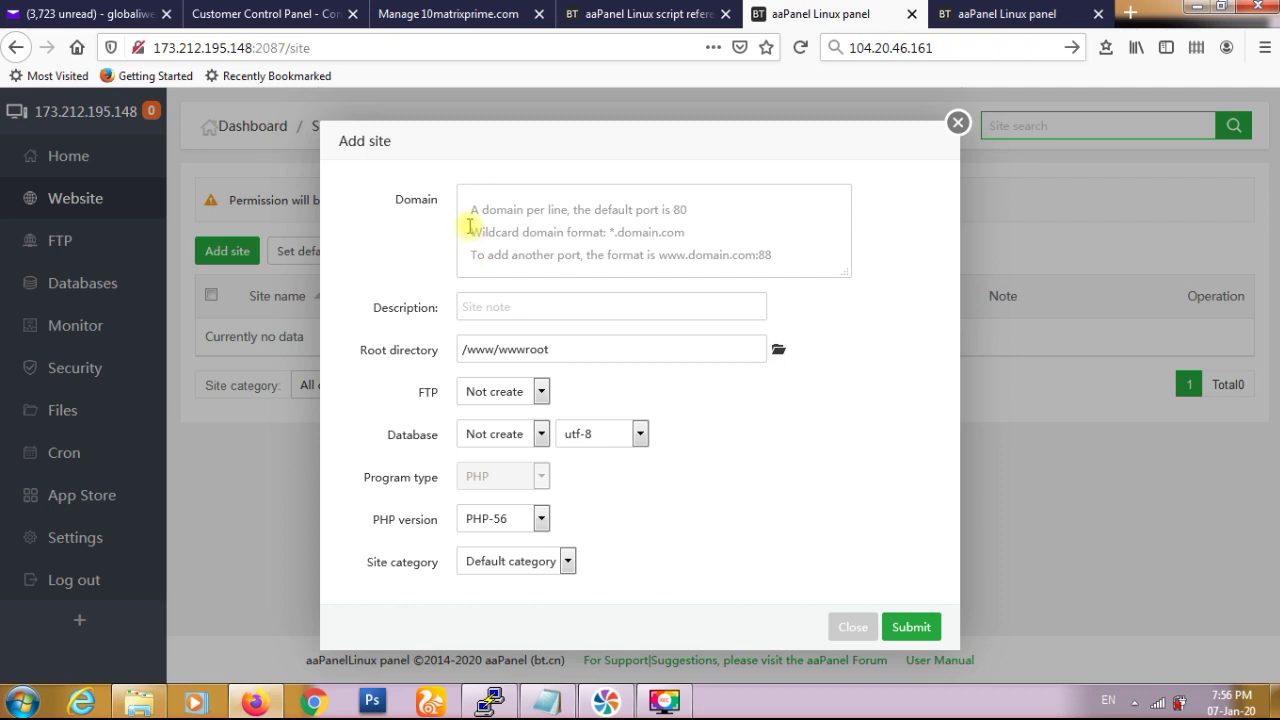
# - Check the FTP and database options, leaving both off for the site
pyautogui.click(541, 396)
pyautogui.click(541, 396)
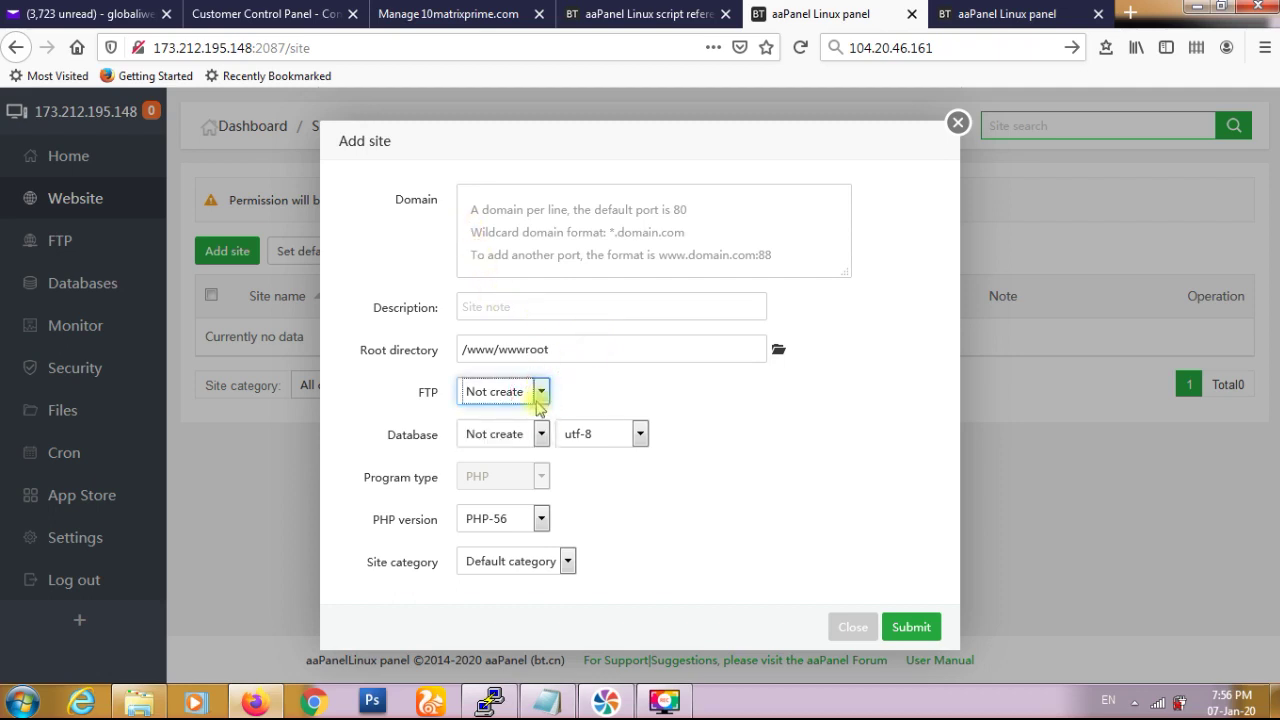
pyautogui.click(538, 437)
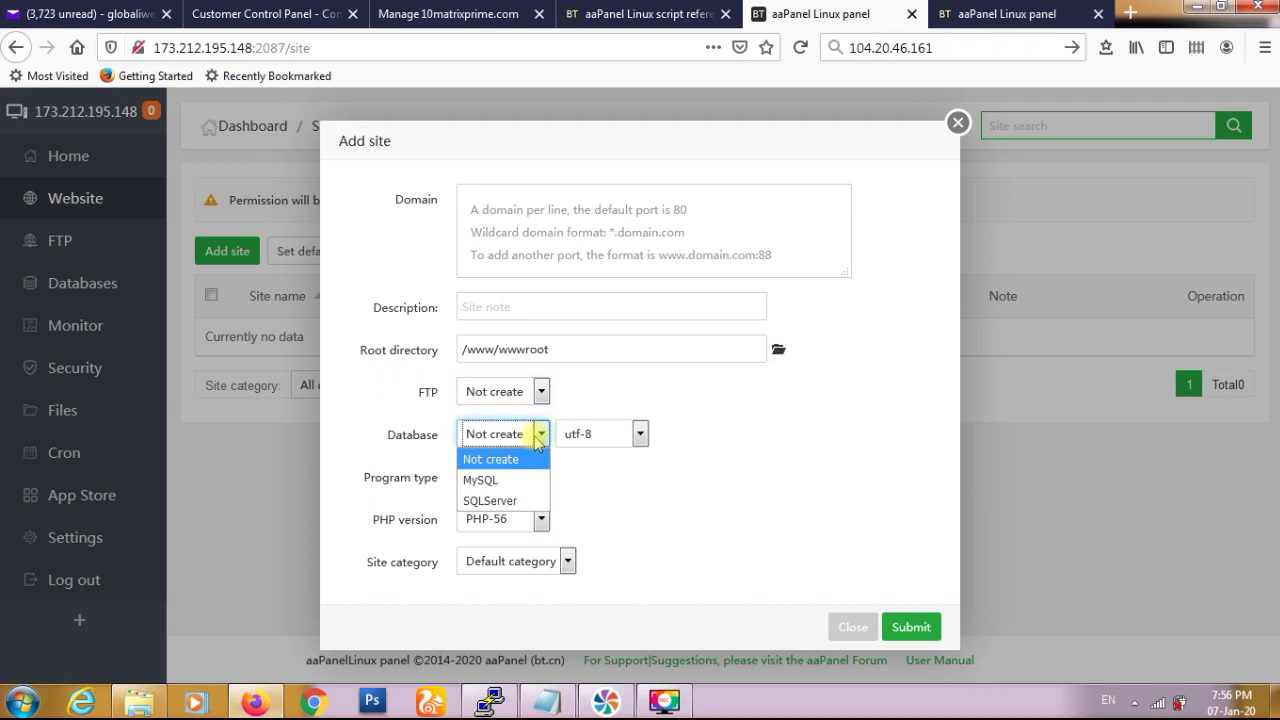
pyautogui.click(538, 433)
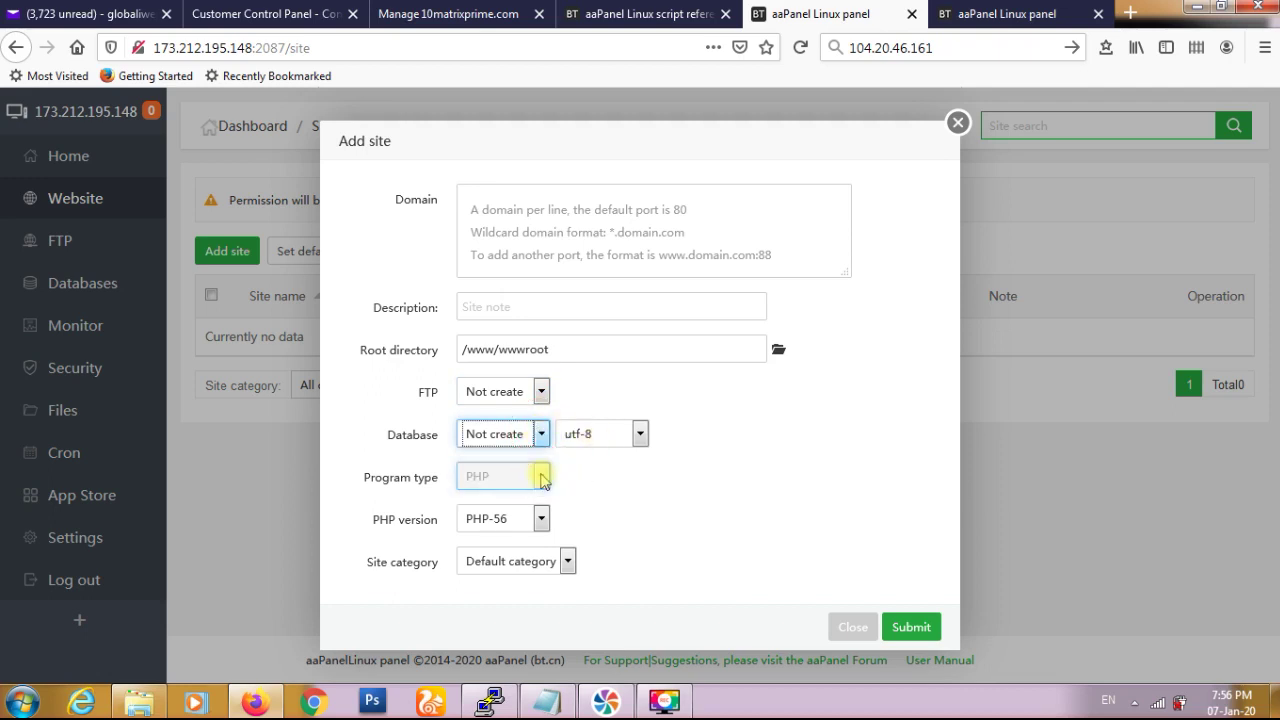
# - Review PHP versions (only PHP-56) and the Default category, then close the form unsaved
pyautogui.click(541, 519)
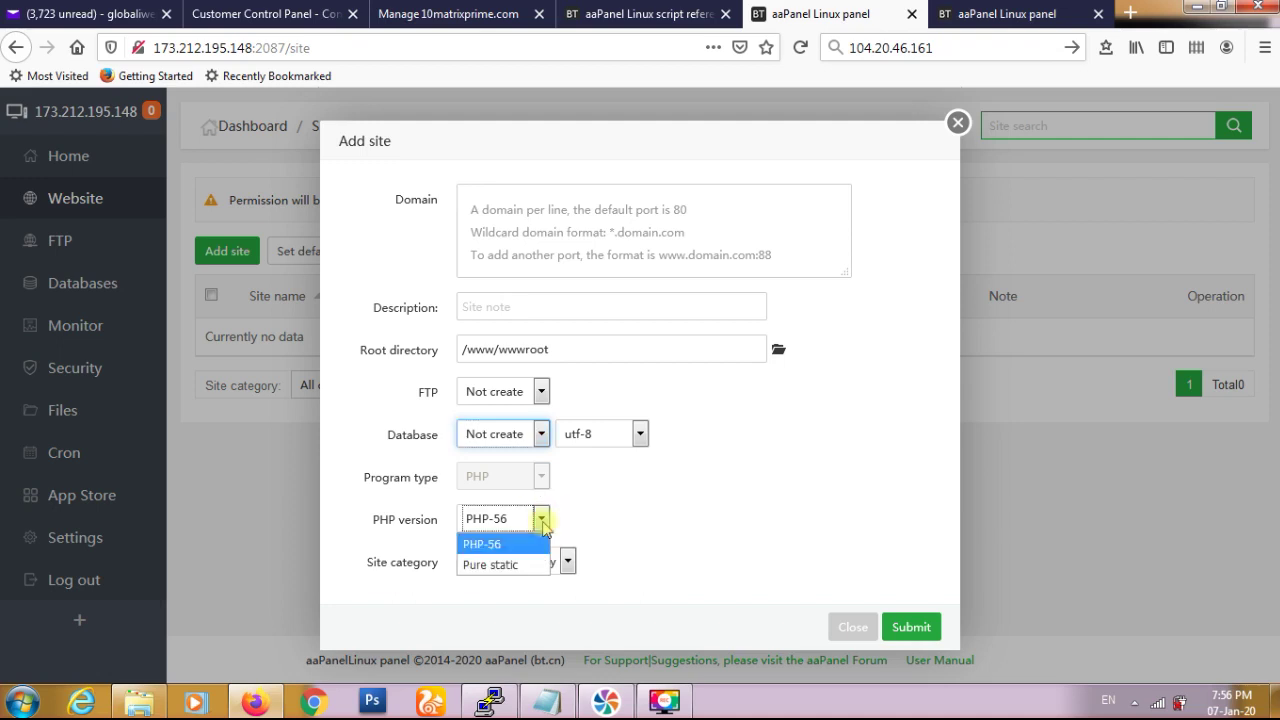
pyautogui.click(600, 520)
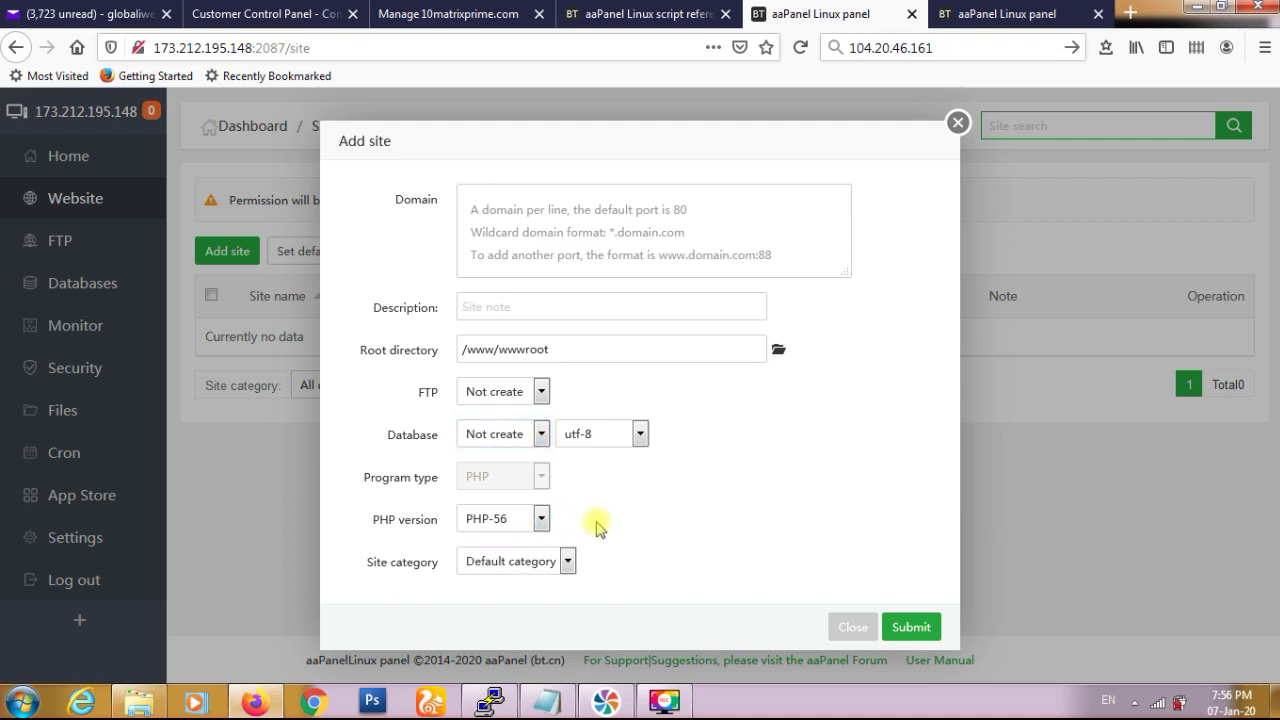
pyautogui.click(541, 519)
pyautogui.click(586, 517)
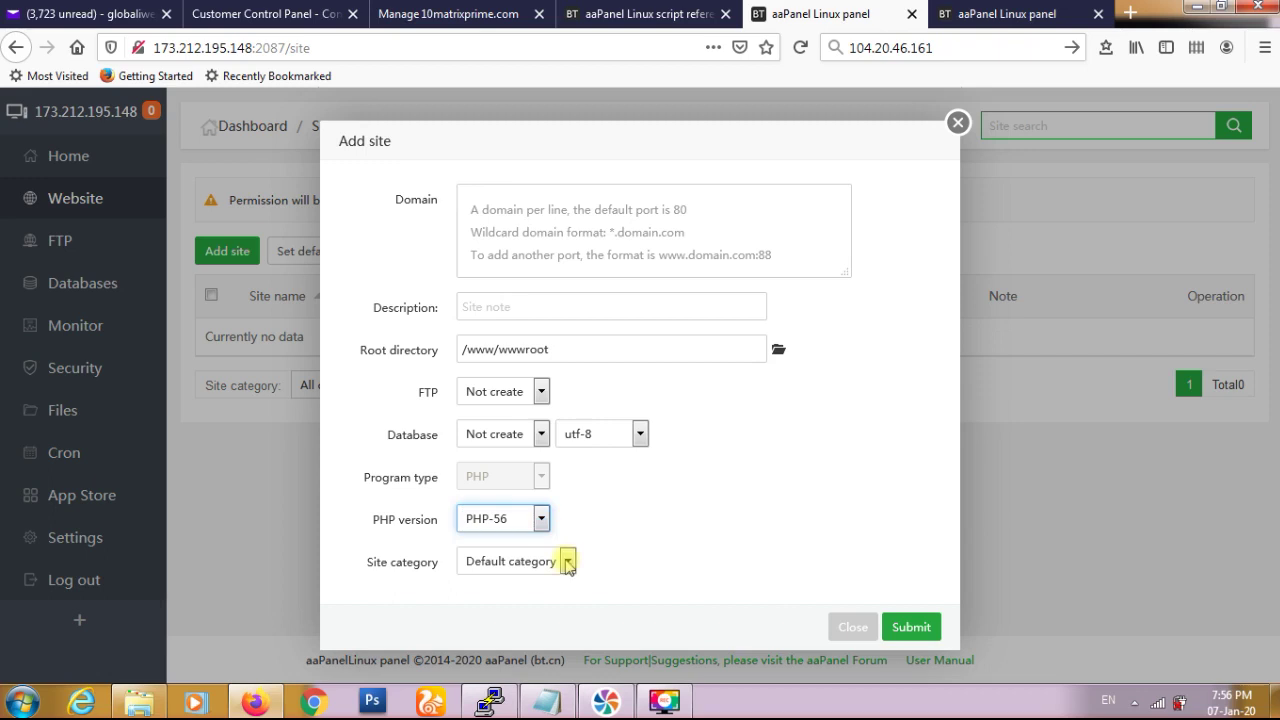
pyautogui.click(567, 563)
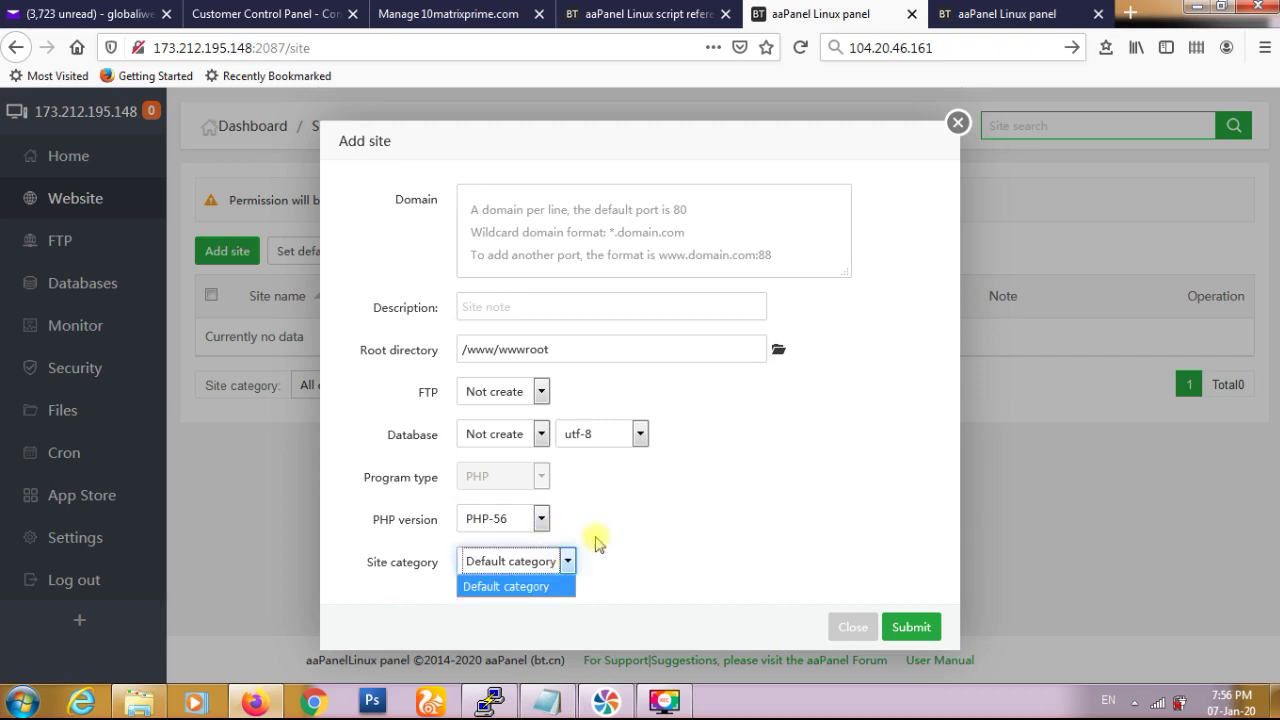
pyautogui.click(668, 508)
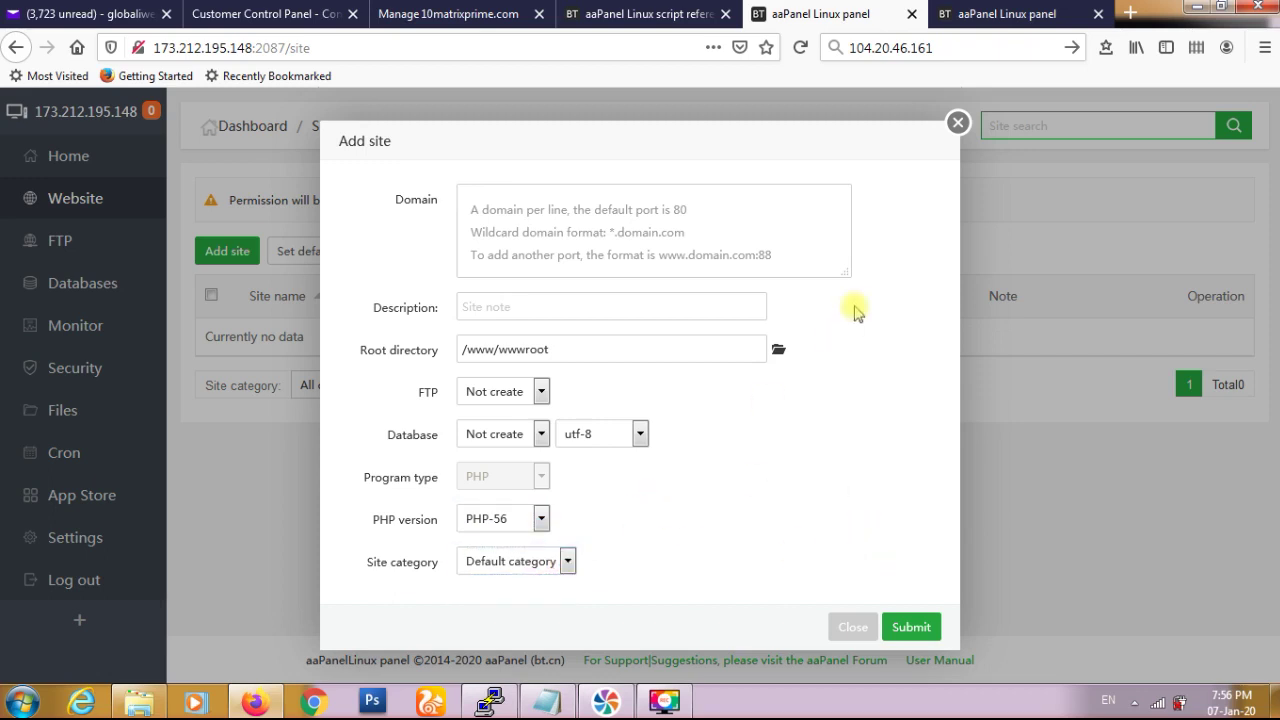
pyautogui.click(958, 124)
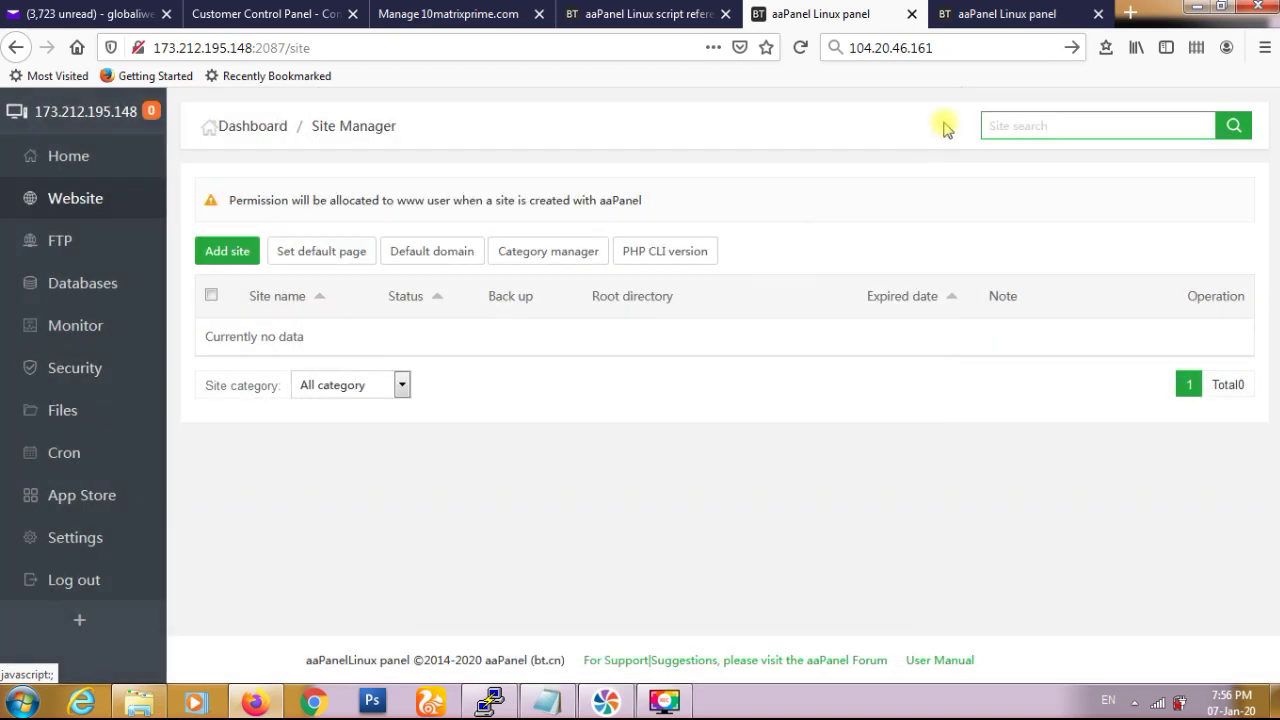
# - View the panel dashboard opened through super.10matrixprime.com:2087 and check its address
pyautogui.click(990, 14)
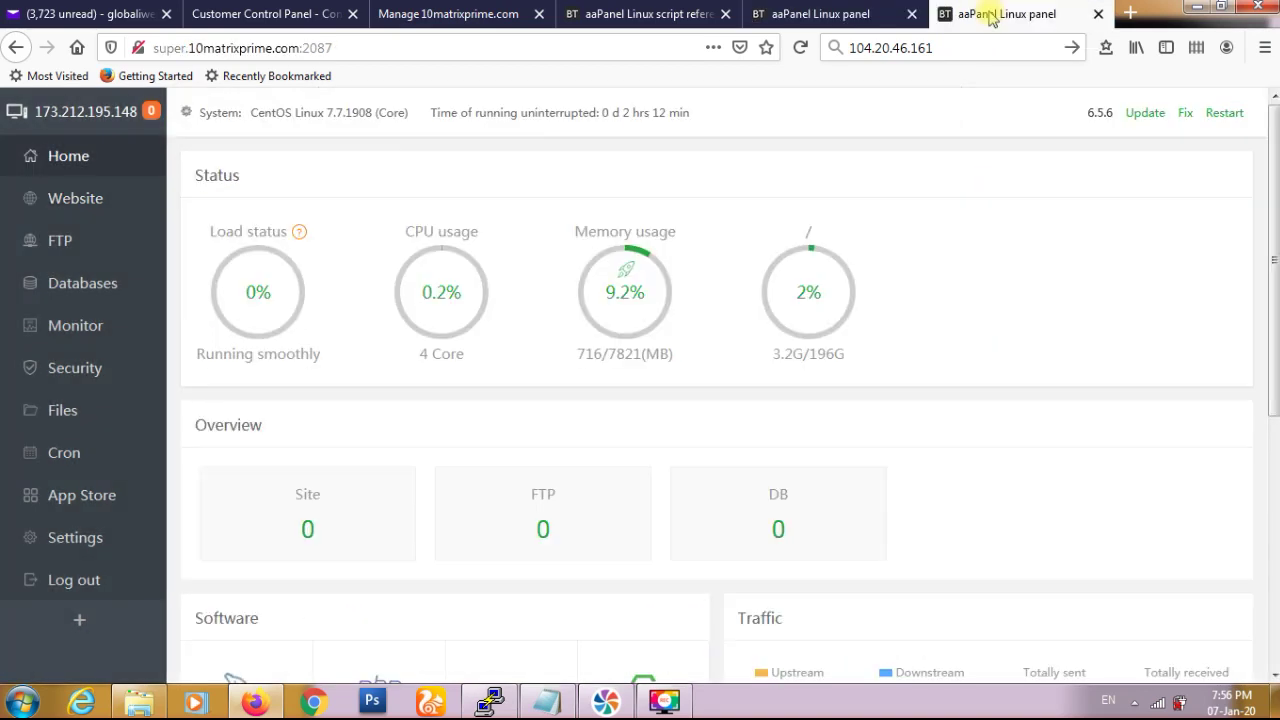
pyautogui.click(376, 48)
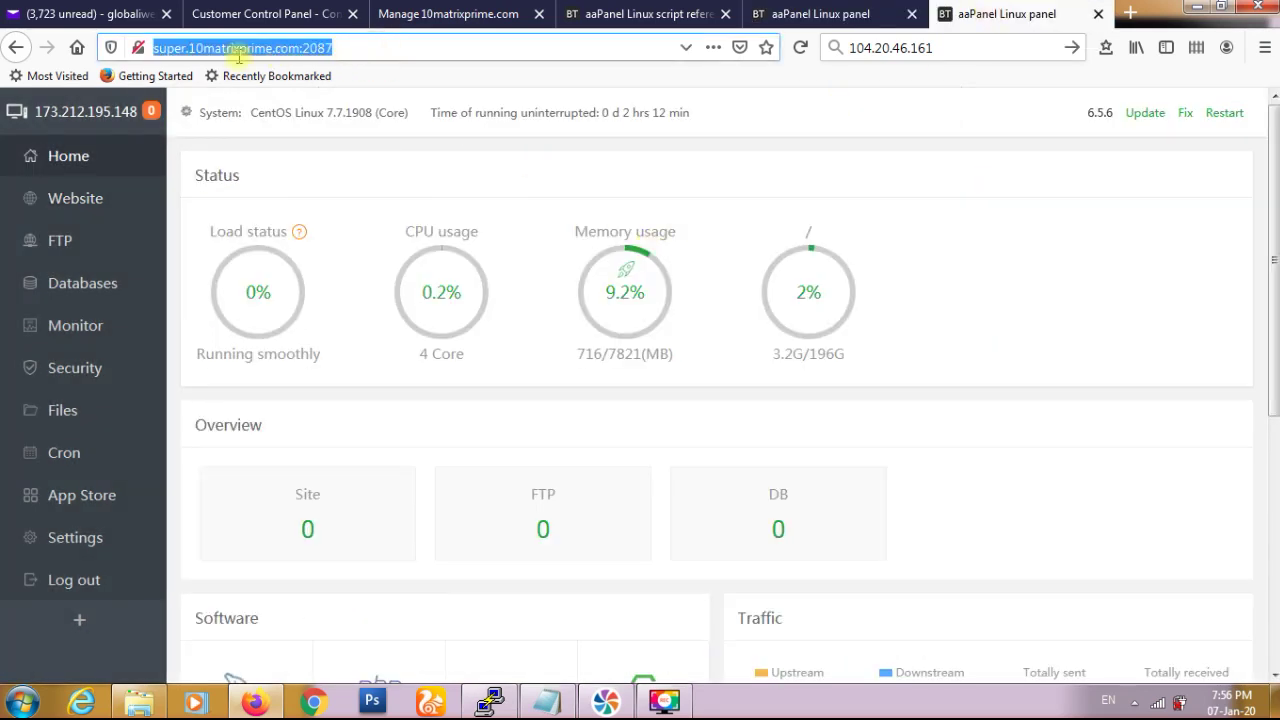
pyautogui.click(345, 48)
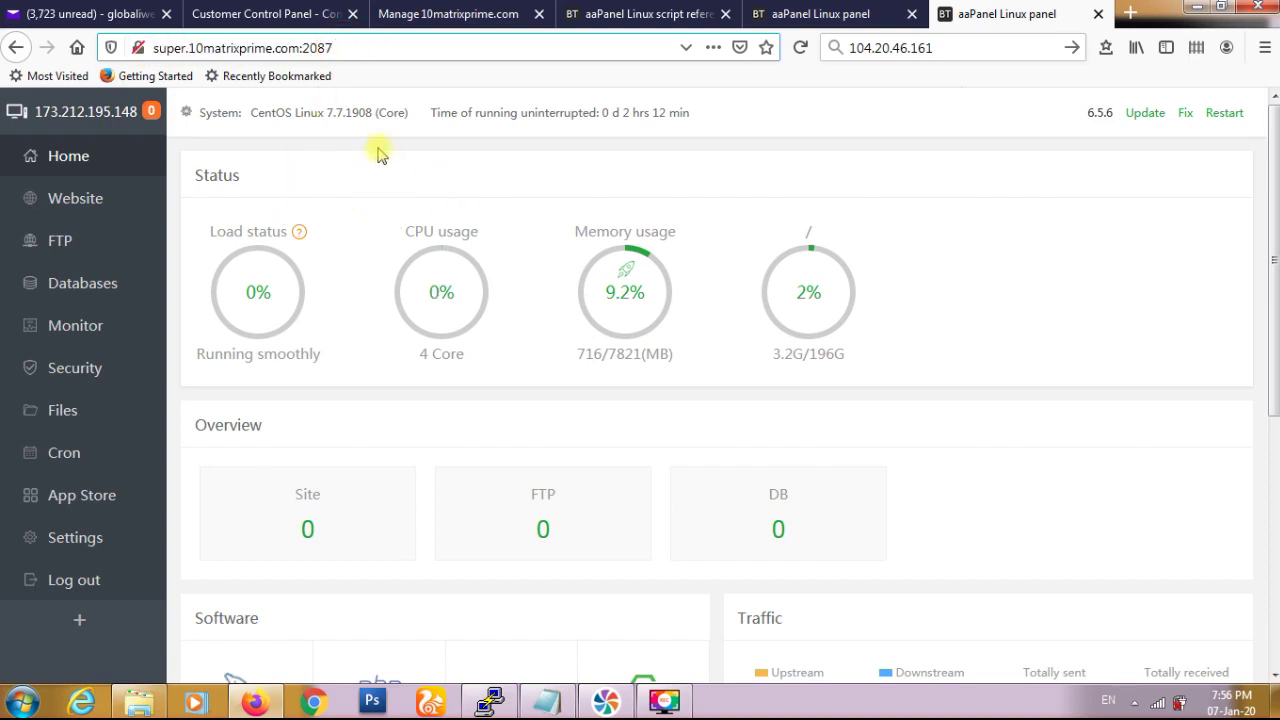